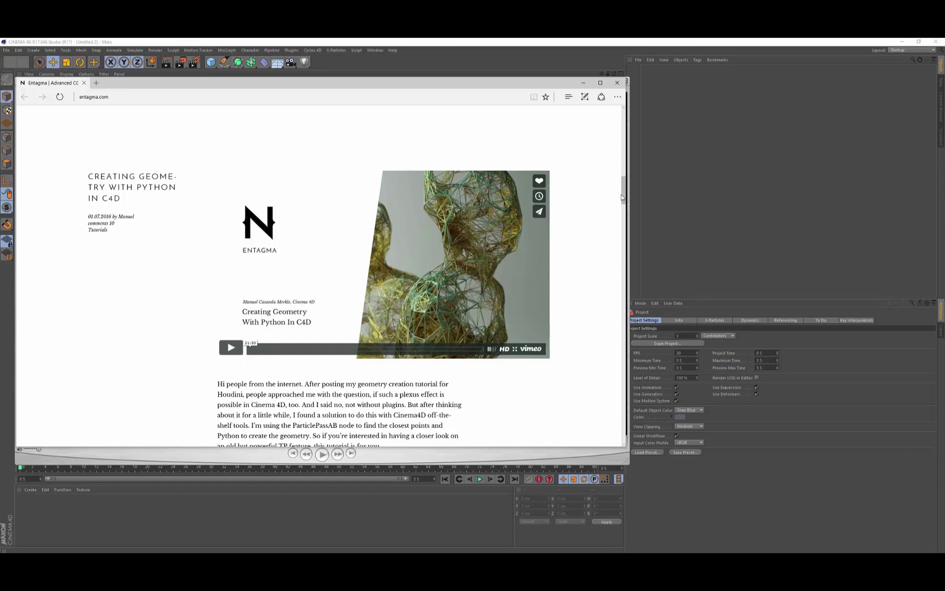
Step: Browse the Entagma geometry-creation tutorials page, play the ENTAGMA reference video, and scrub back to the plexus render at about 16 seconds
{"action": "scroll", "coordinate": [624, 204], "scroll_direction": "down", "scroll_amount": 1}
{"action": "left_click_drag", "start_coordinate": [624, 204], "coordinate": [613, 254]}
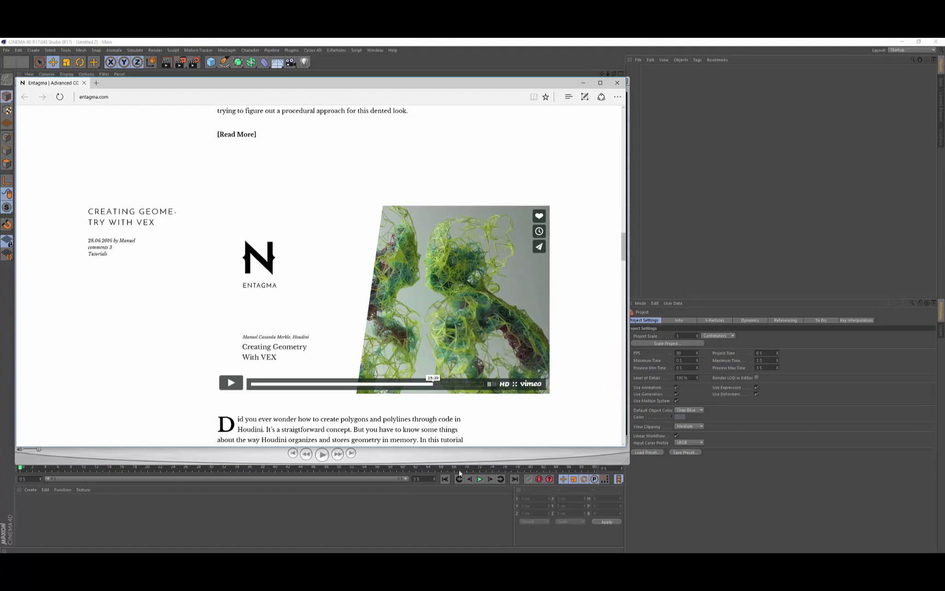
{"action": "left_click", "coordinate": [445, 458]}
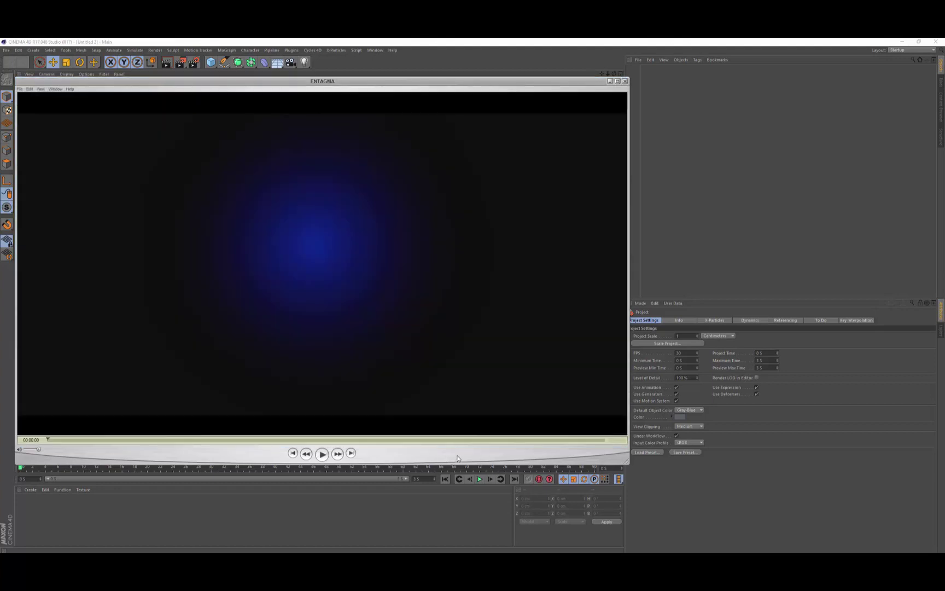
{"action": "left_click", "coordinate": [323, 454]}
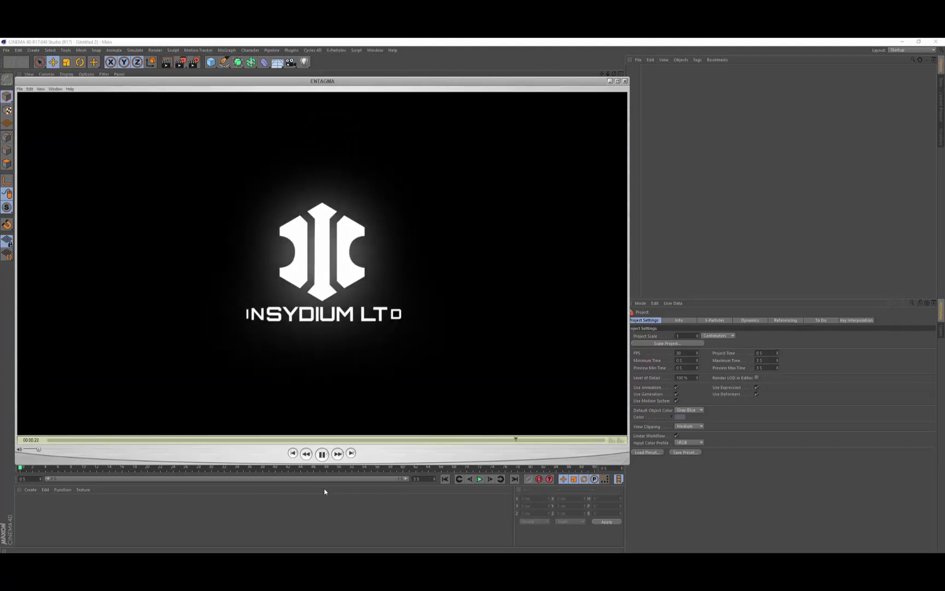
{"action": "left_click", "coordinate": [322, 455]}
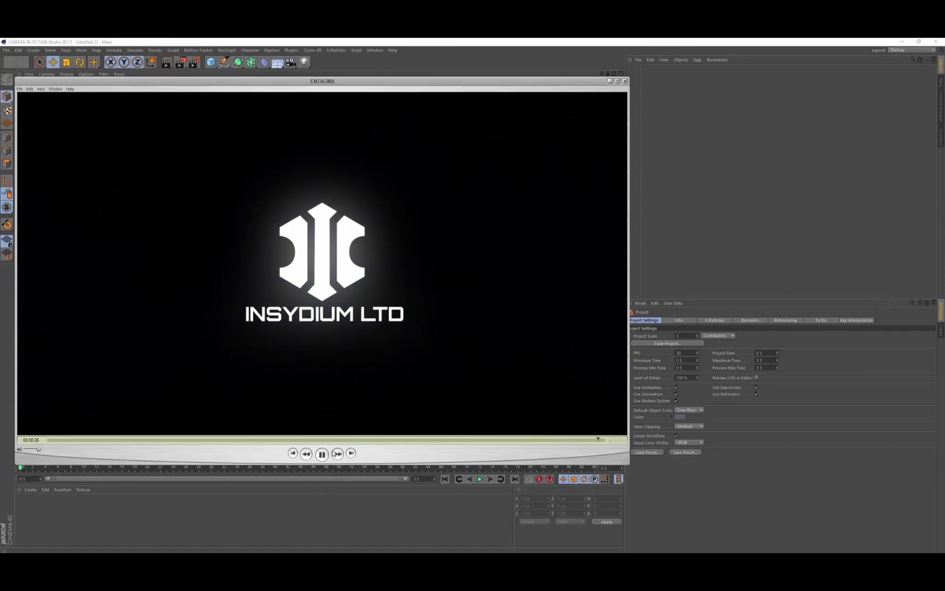
{"action": "left_click", "coordinate": [399, 439]}
{"action": "mouse_move", "coordinate": [401, 439]}
{"action": "left_mouse_down"}
{"action": "mouse_move", "coordinate": [362, 442]}
{"action": "mouse_move", "coordinate": [391, 444]}
{"action": "left_mouse_up"}
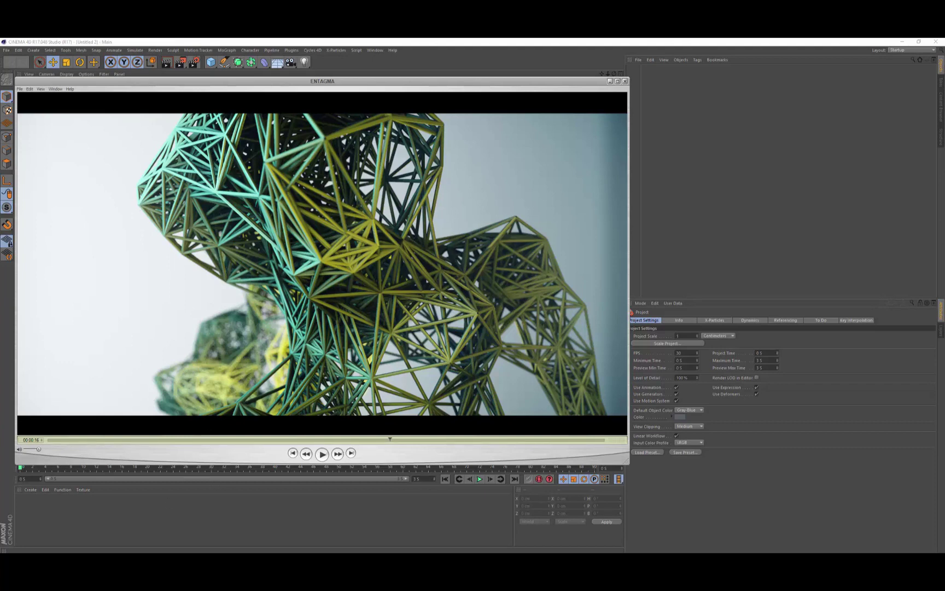
Step: Switch to the new Cinema 4D scene, add a sphere primitive, and set its type to Icosahedron
{"action": "key", "text": "alt+Tab"}
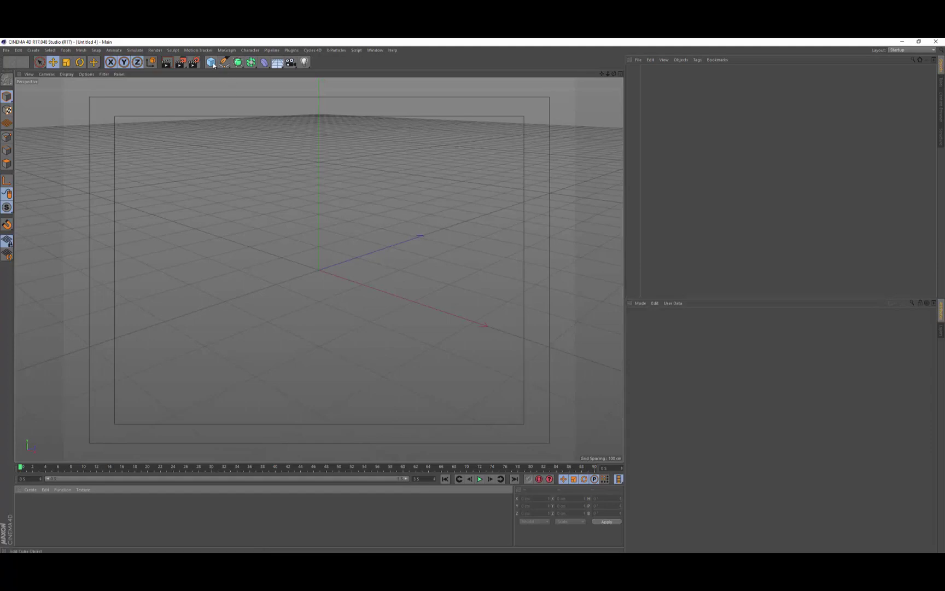
{"action": "left_click_drag", "start_coordinate": [213, 65], "coordinate": [358, 98]}
{"action": "left_click_drag", "start_coordinate": [421, 354], "coordinate": [369, 328], "text": "alt"}
{"action": "right_click_drag", "start_coordinate": [327, 309], "coordinate": [348, 291], "text": "alt"}
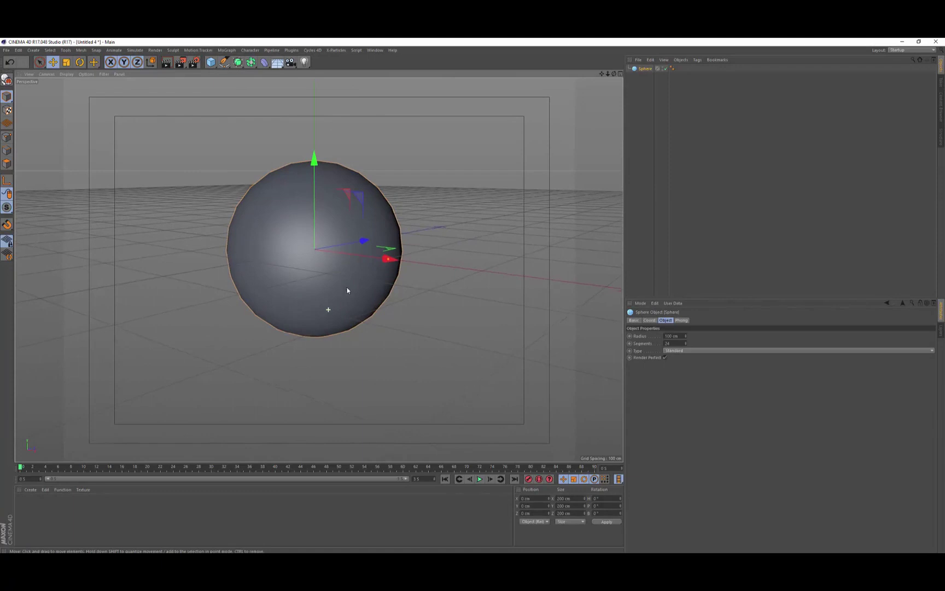
{"action": "left_click", "coordinate": [685, 351]}
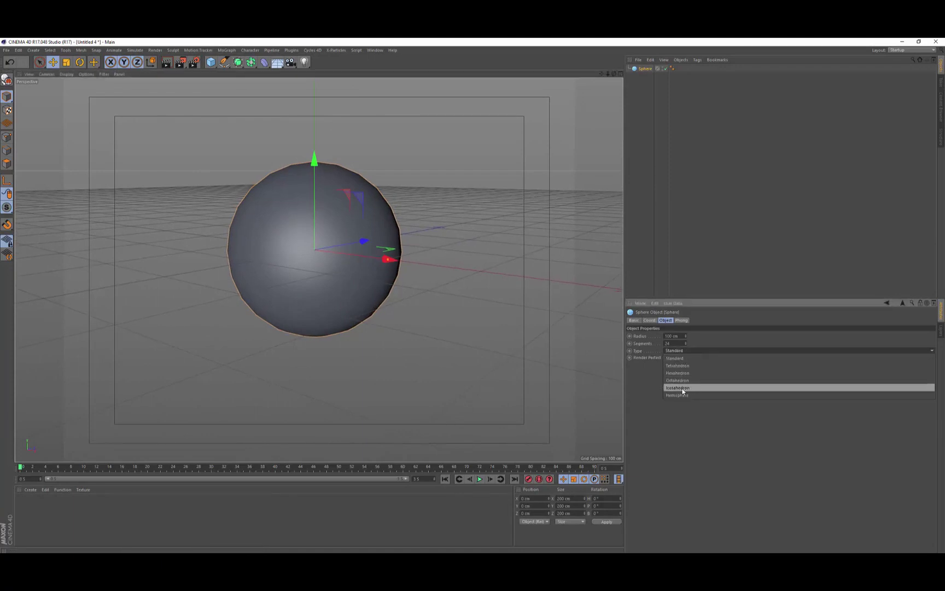
{"action": "left_click", "coordinate": [683, 389]}
{"action": "left_click_drag", "start_coordinate": [486, 291], "coordinate": [430, 313], "text": "alt"}
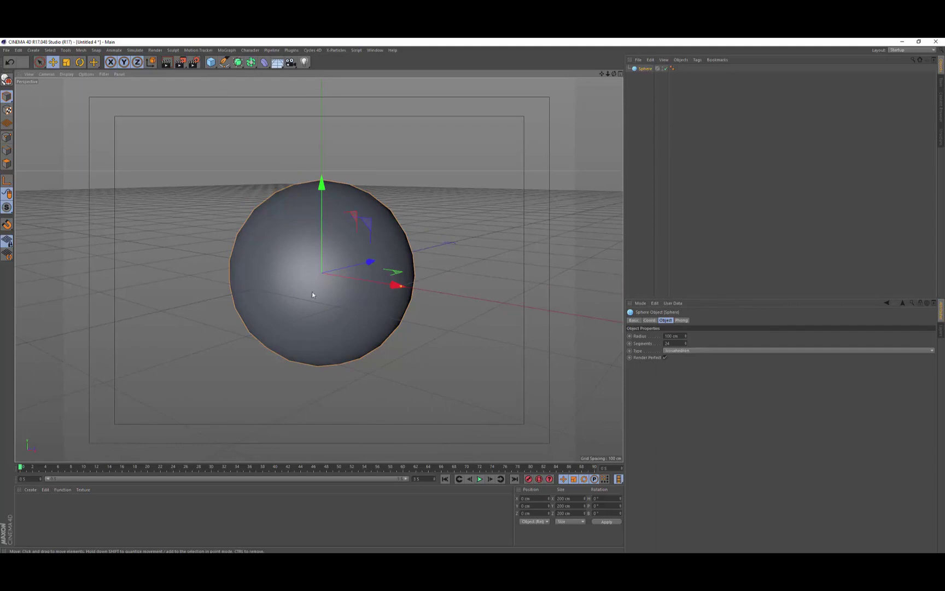
Step: Hide the sphere in the viewport so only the empty scene grid shows
{"action": "left_click", "coordinate": [637, 112]}
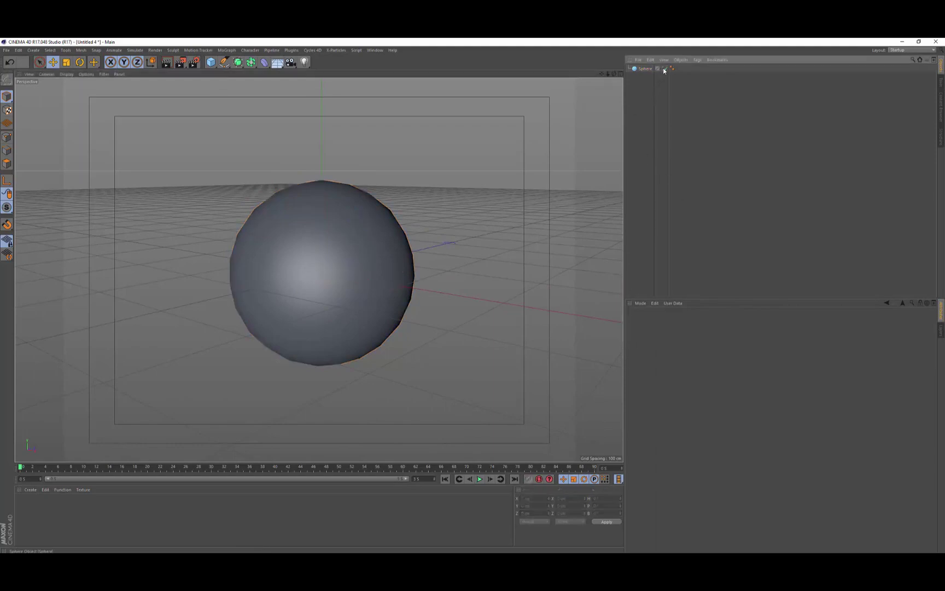
{"action": "left_click", "coordinate": [663, 69]}
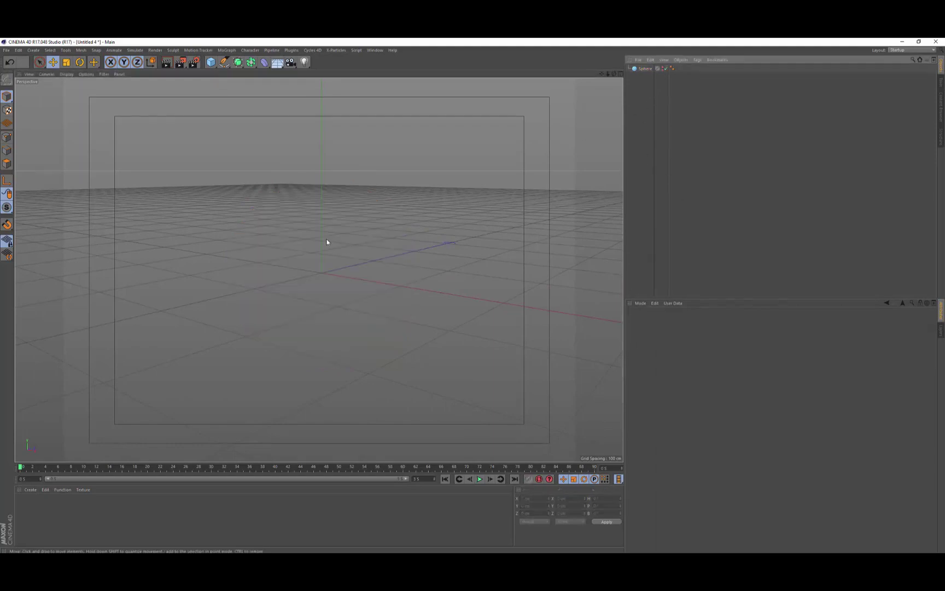
{"action": "left_click_drag", "start_coordinate": [327, 243], "coordinate": [338, 255], "text": "alt"}
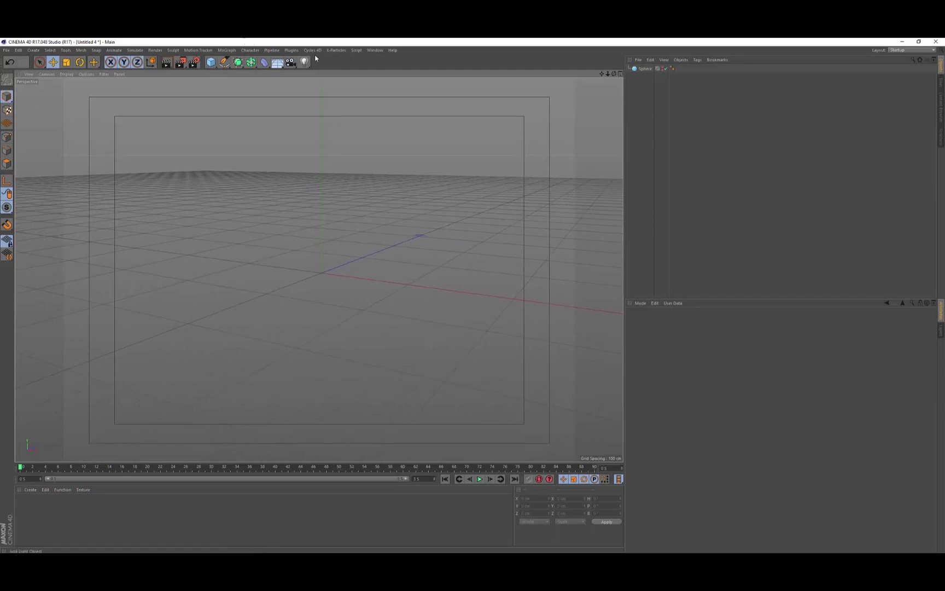
Step: Add an X-Particles xpSystem and create an emitter in its Emitters folder
{"action": "left_click", "coordinate": [336, 50]}
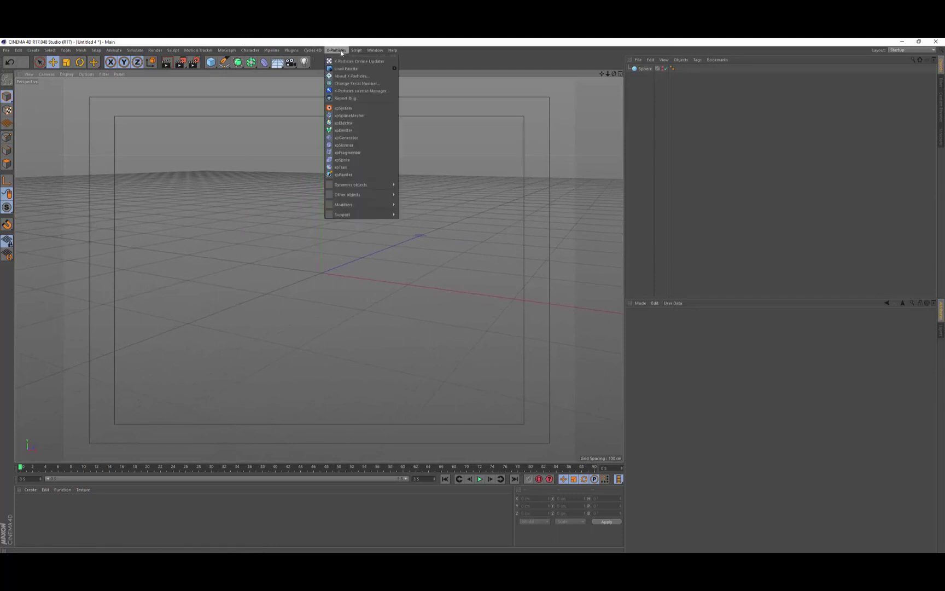
{"action": "left_click", "coordinate": [343, 107]}
{"action": "left_click", "coordinate": [650, 93]}
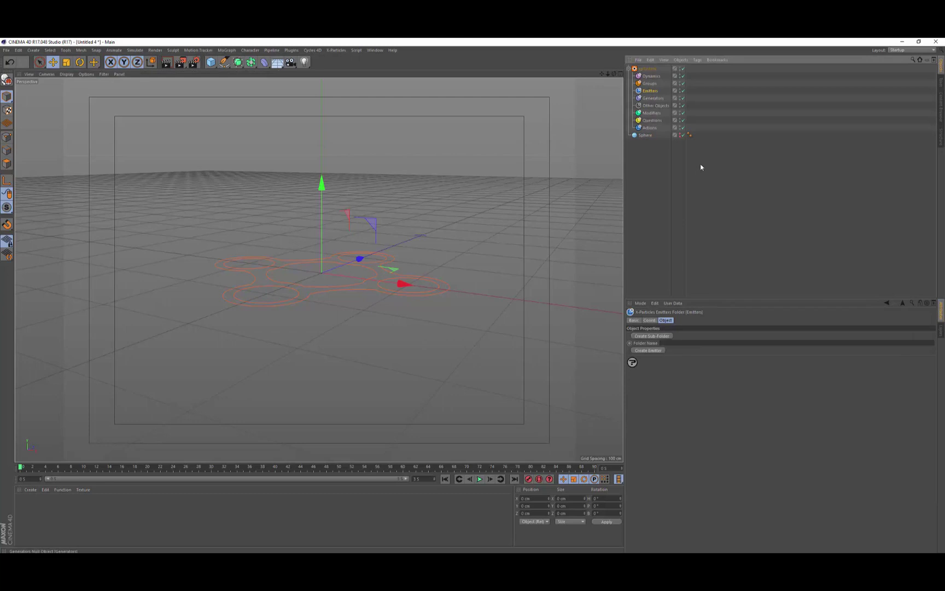
{"action": "left_click", "coordinate": [651, 357]}
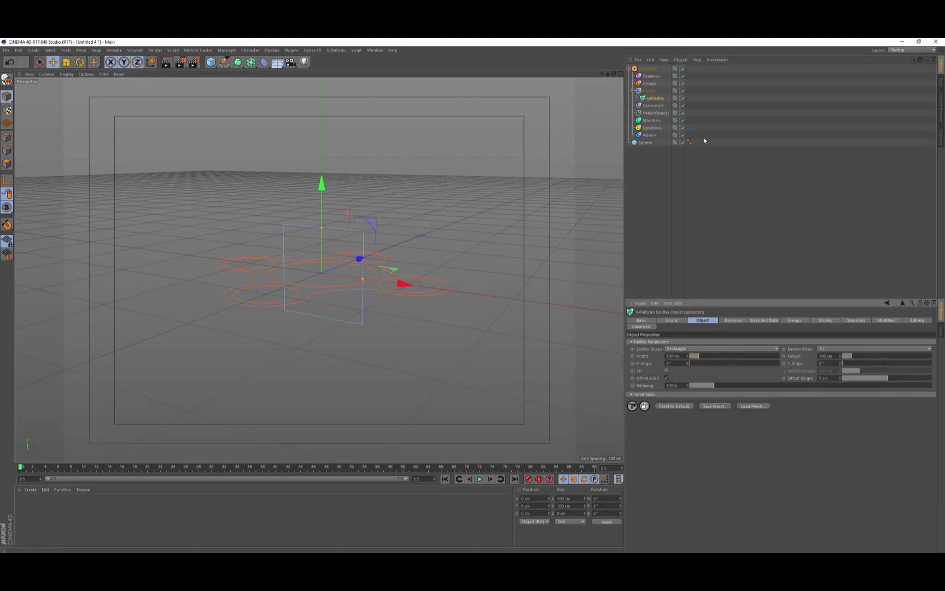
Step: Set the emitter shape to Object, assign the sphere as its source object, and emit from Polygon Area
{"action": "left_click", "coordinate": [687, 352]}
{"action": "left_click", "coordinate": [689, 394]}
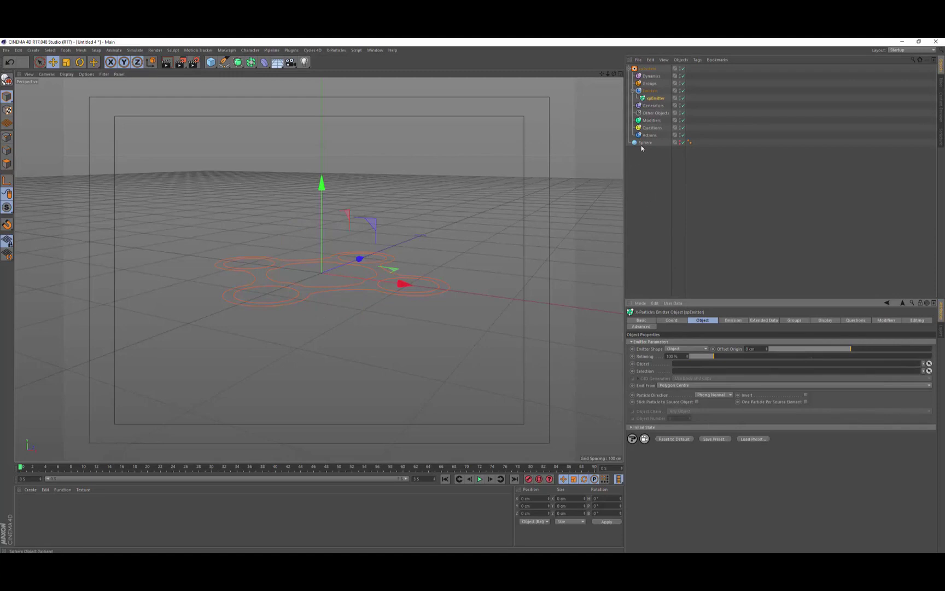
{"action": "left_click_drag", "start_coordinate": [644, 143], "coordinate": [691, 365]}
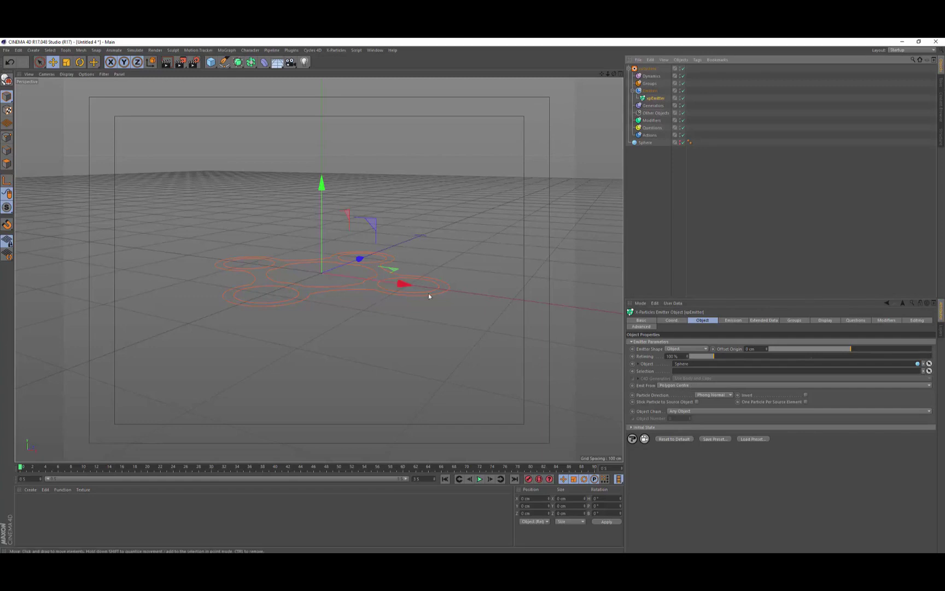
{"action": "left_click", "coordinate": [688, 385]}
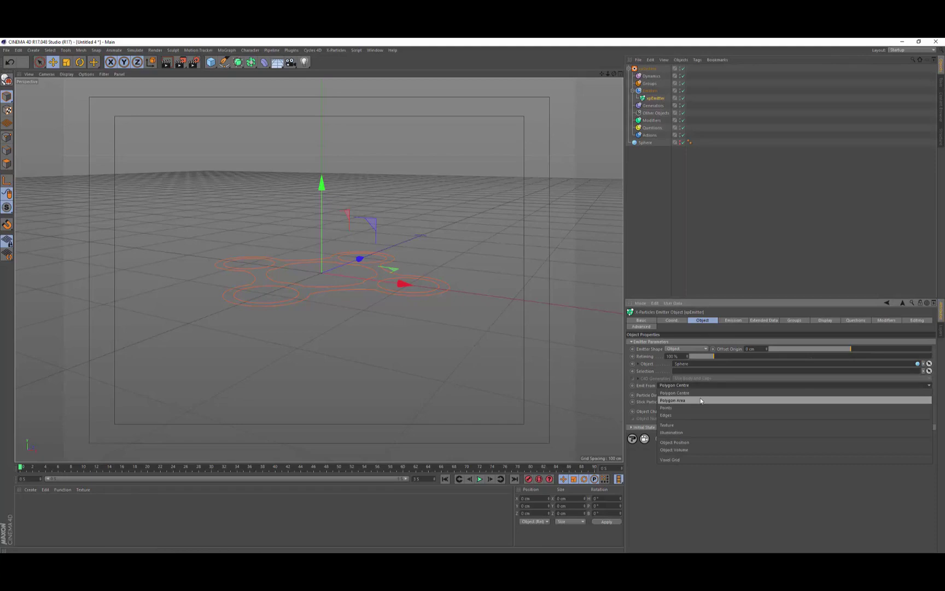
{"action": "left_click", "coordinate": [700, 400]}
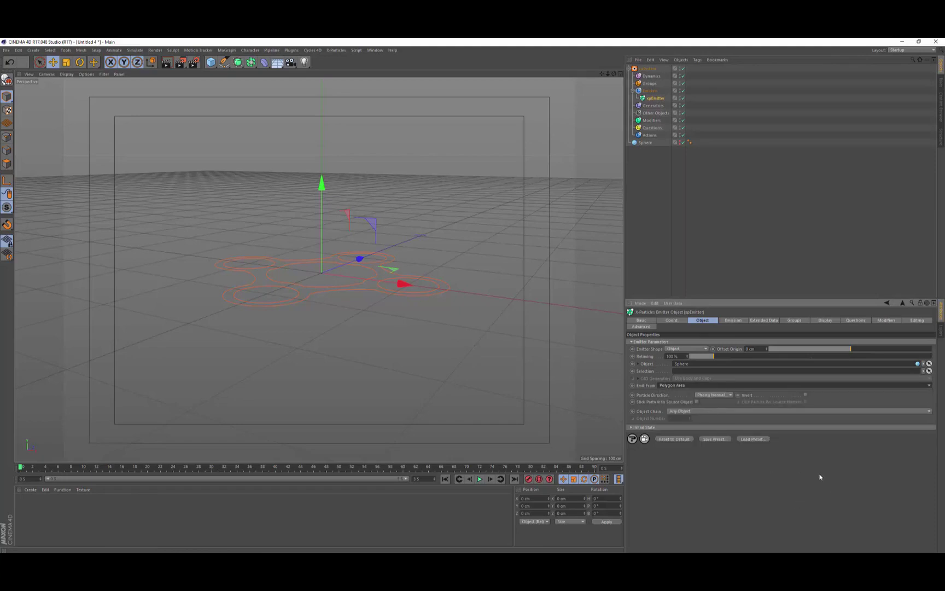
Step: Set the emitter's emission mode to Shot and its speed to 0 cm, and advance one frame to generate the particles
{"action": "left_click", "coordinate": [733, 320]}
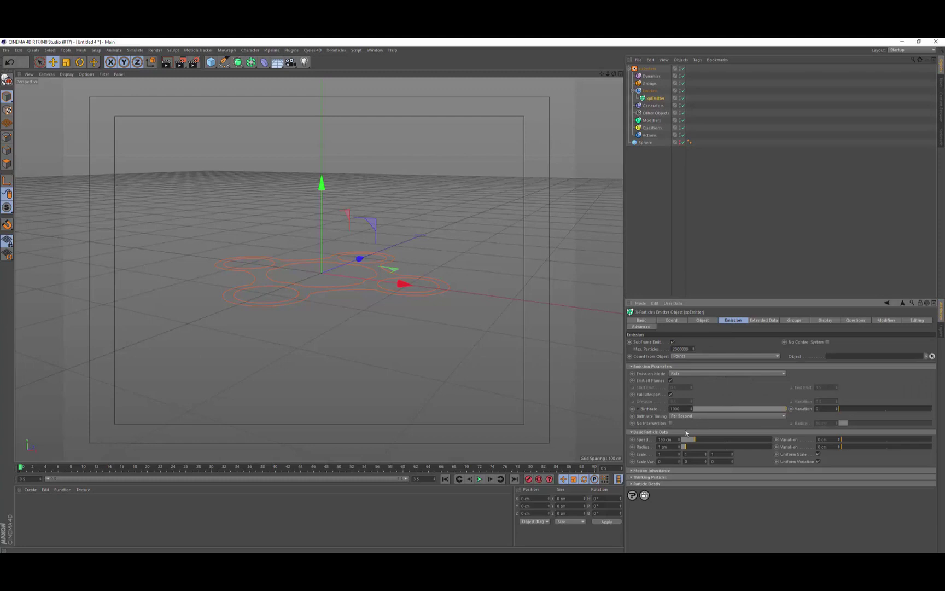
{"action": "left_click", "coordinate": [712, 374]}
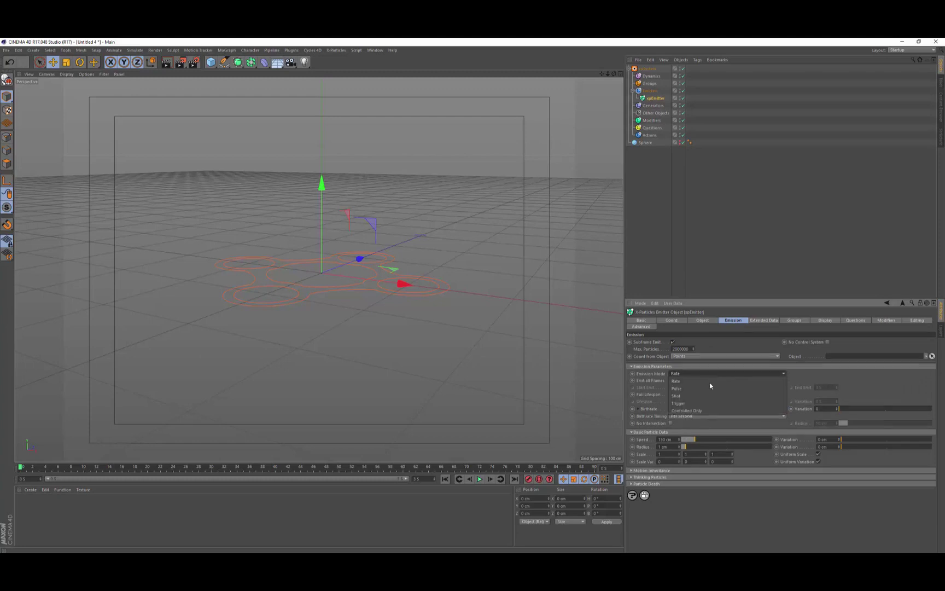
{"action": "left_click", "coordinate": [709, 395]}
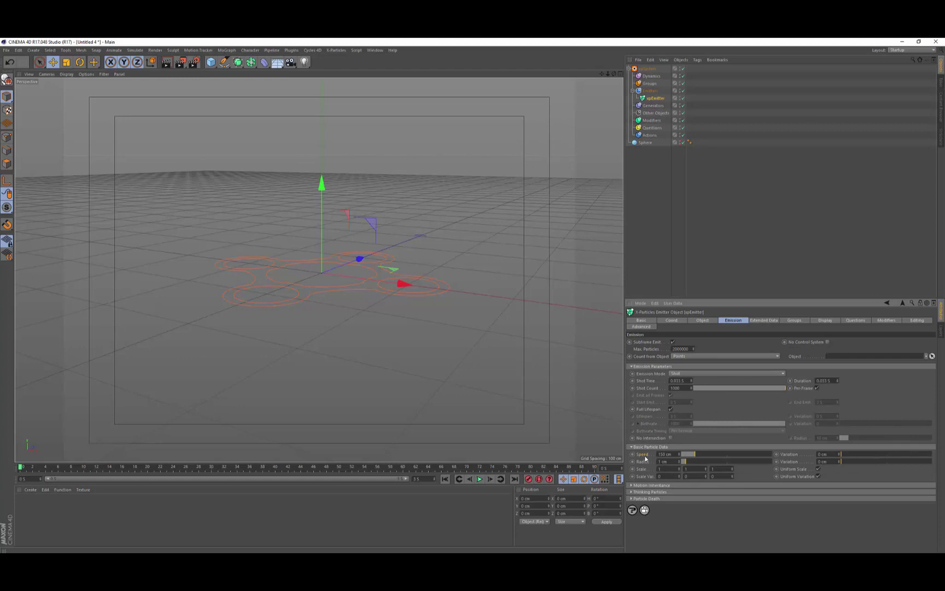
{"action": "left_click_drag", "start_coordinate": [687, 455], "coordinate": [671, 457]}
{"action": "key", "text": "g"}
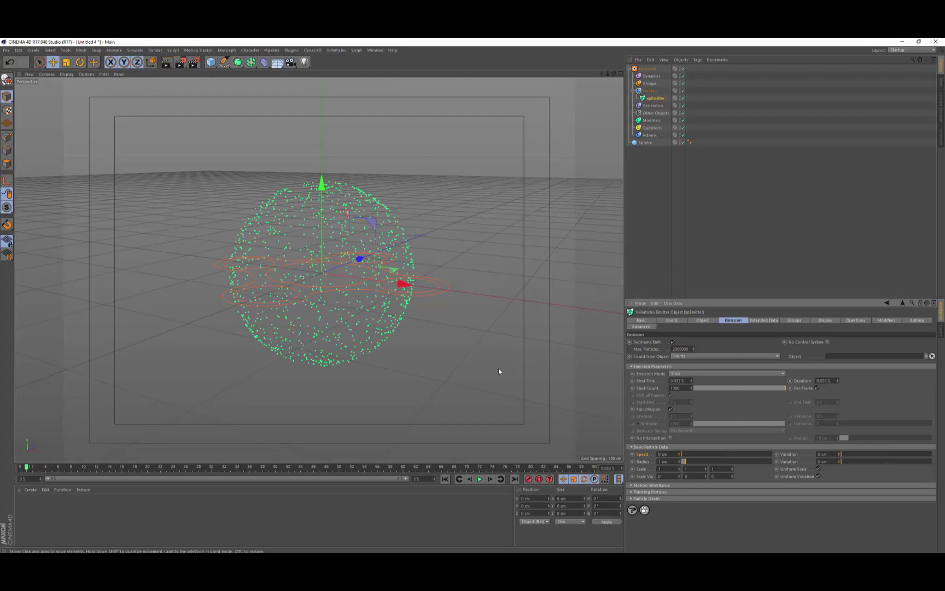
{"action": "left_click_drag", "start_coordinate": [498, 369], "coordinate": [471, 393], "text": "alt"}
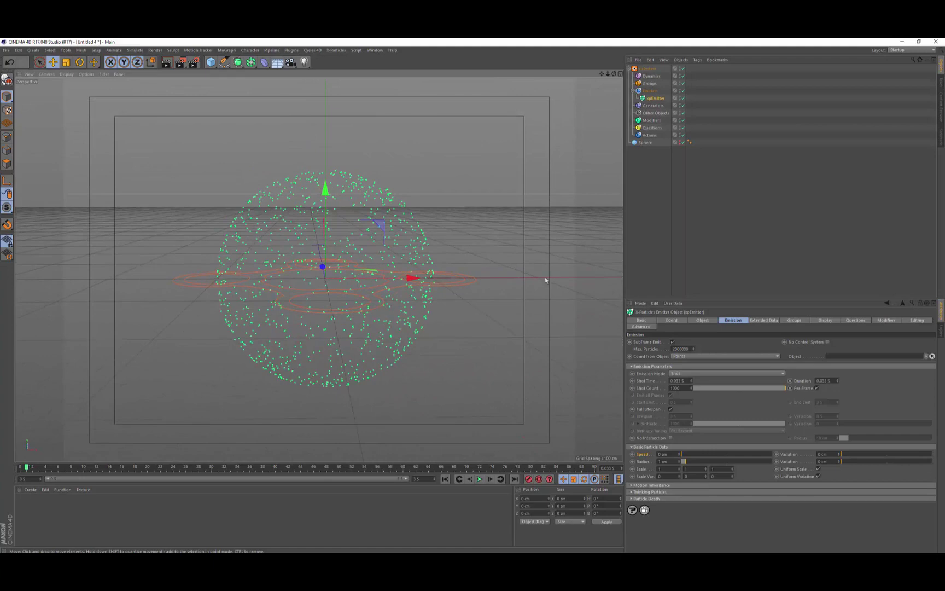
Step: Turn off the xpSystem's Icon in Viewport option
{"action": "left_click", "coordinate": [648, 68]}
{"action": "left_click", "coordinate": [687, 356]}
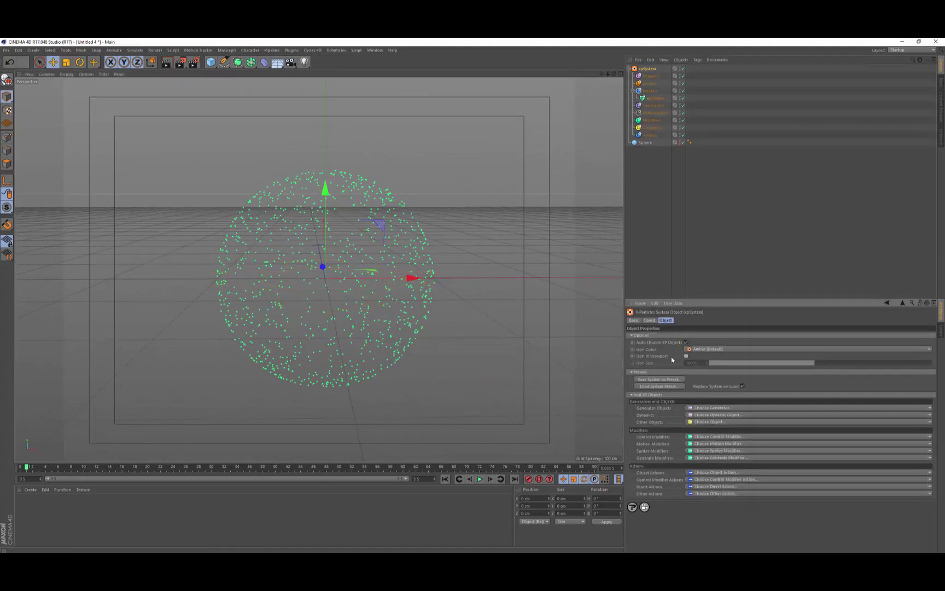
{"action": "left_click_drag", "start_coordinate": [465, 347], "coordinate": [438, 354], "text": "alt"}
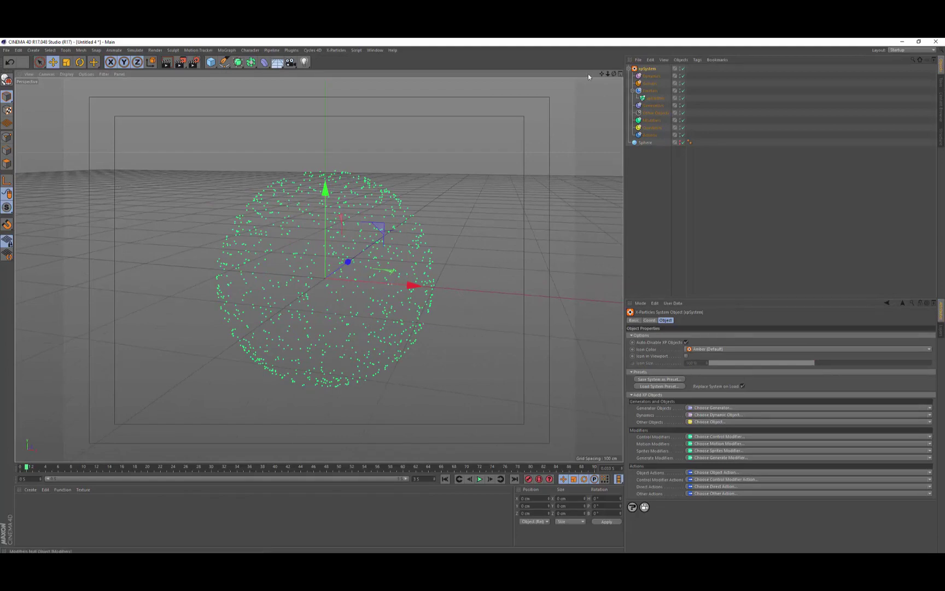
Step: Add a Trails generator to the system's Generators folder and assign xpEmitter as its emitter
{"action": "left_click", "coordinate": [649, 105]}
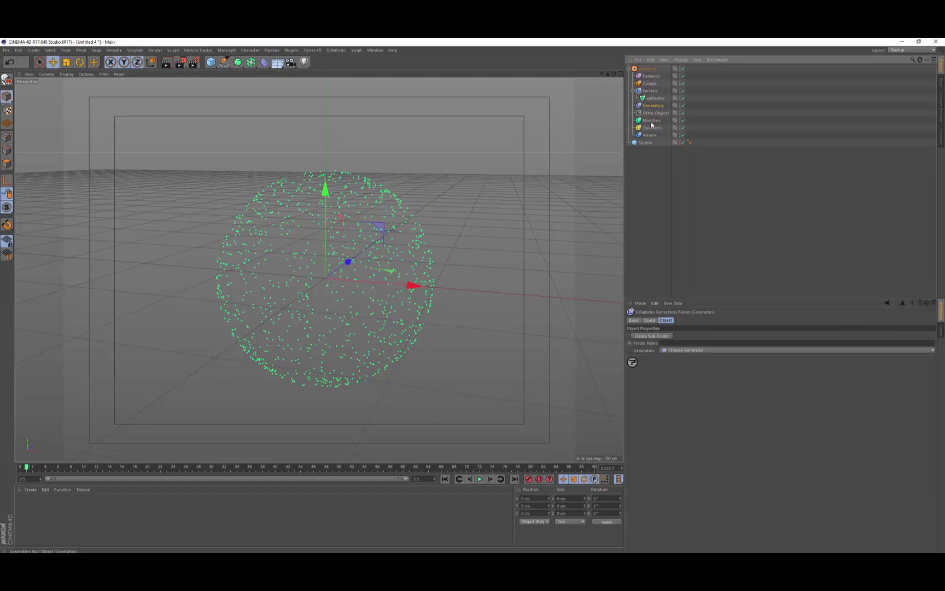
{"action": "left_click", "coordinate": [688, 352]}
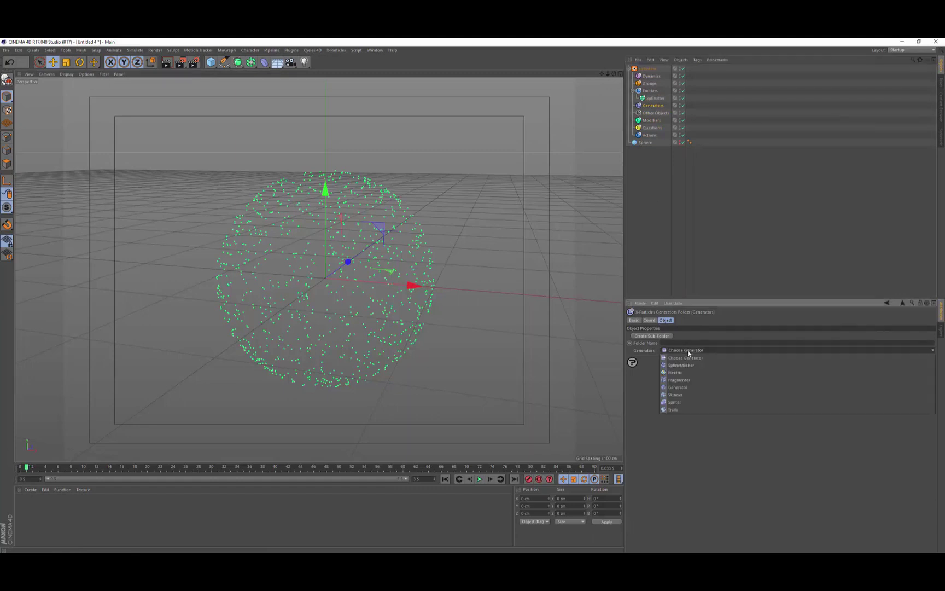
{"action": "left_click", "coordinate": [685, 409]}
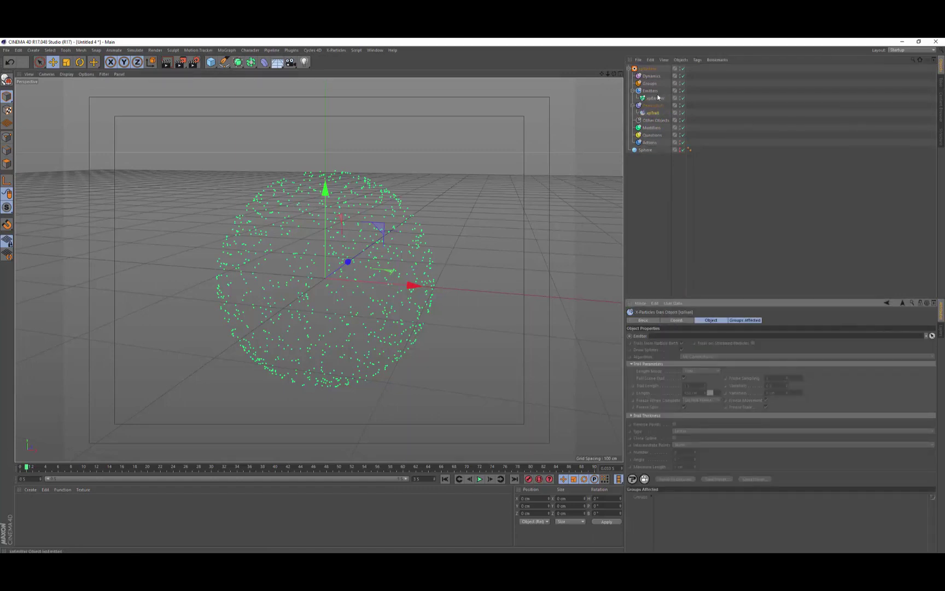
{"action": "left_click_drag", "start_coordinate": [655, 98], "coordinate": [661, 338]}
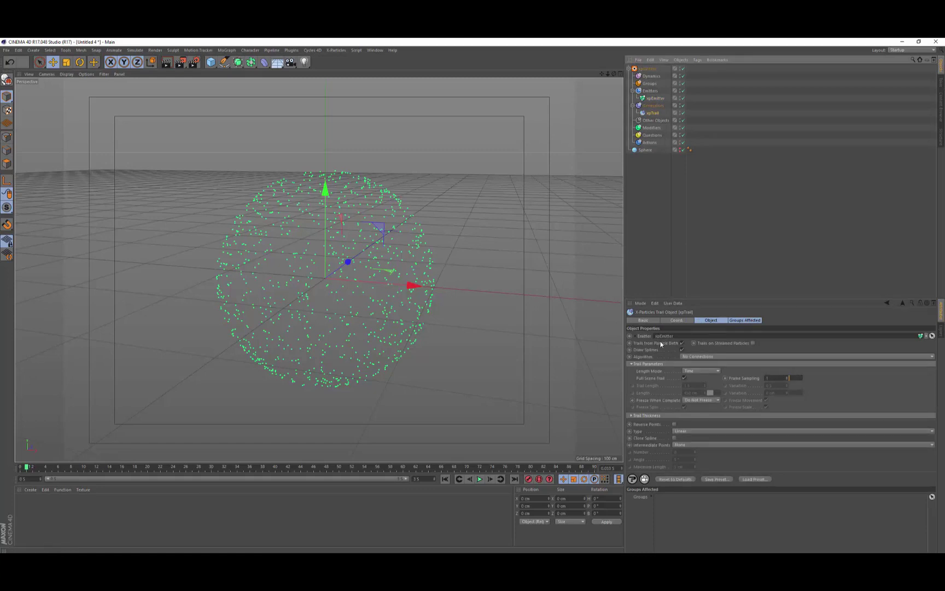
Step: Set the xpTrail algorithm to Nearest by Distance and inspect the connecting lines around the sphere
{"action": "left_click", "coordinate": [707, 358]}
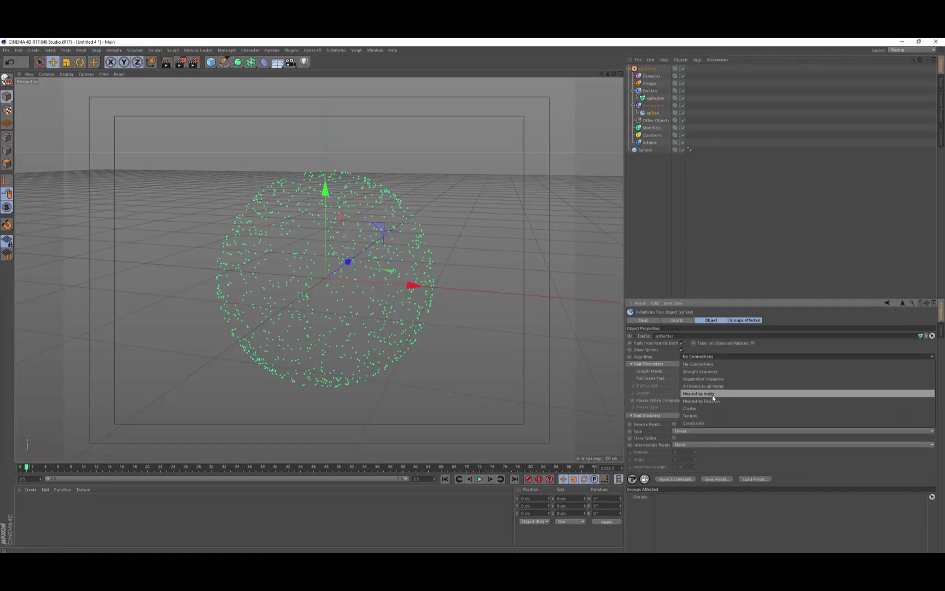
{"action": "left_click", "coordinate": [708, 403]}
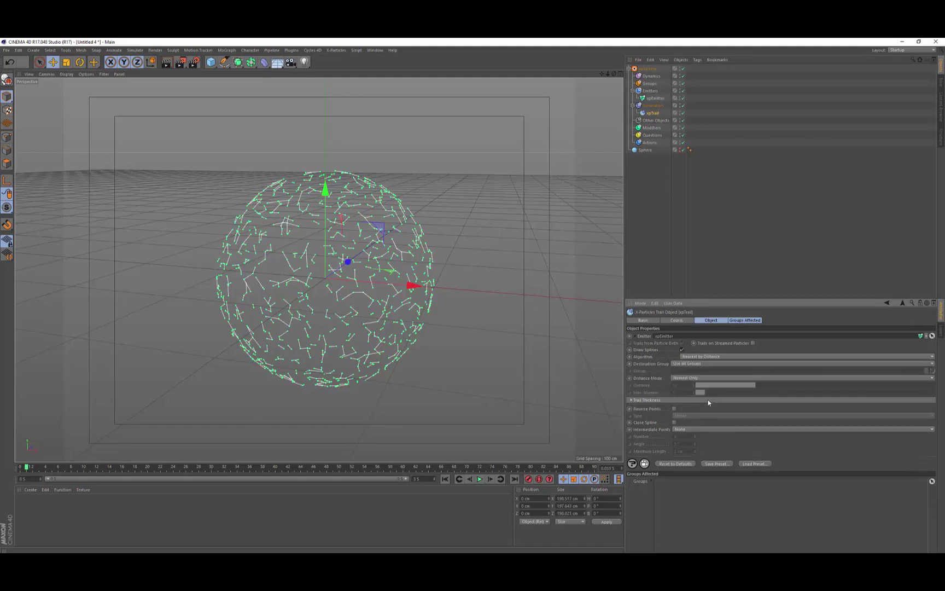
{"action": "left_click_drag", "start_coordinate": [480, 362], "coordinate": [436, 357], "text": "alt"}
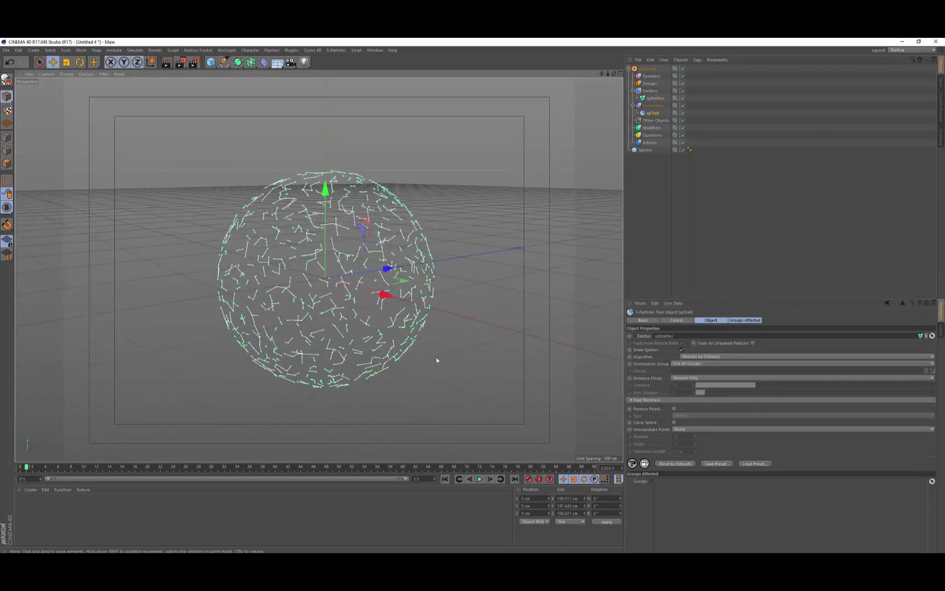
{"action": "right_click_drag", "start_coordinate": [258, 279], "coordinate": [303, 286], "text": "alt"}
{"action": "middle_click_drag", "start_coordinate": [303, 287], "coordinate": [299, 282], "text": "alt"}
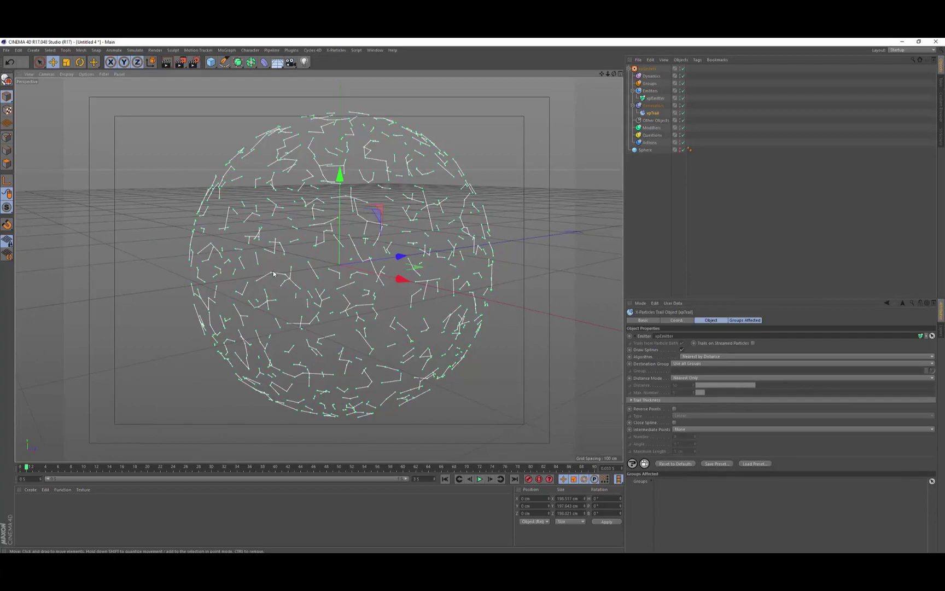
{"action": "left_click_drag", "start_coordinate": [269, 268], "coordinate": [289, 279], "text": "alt"}
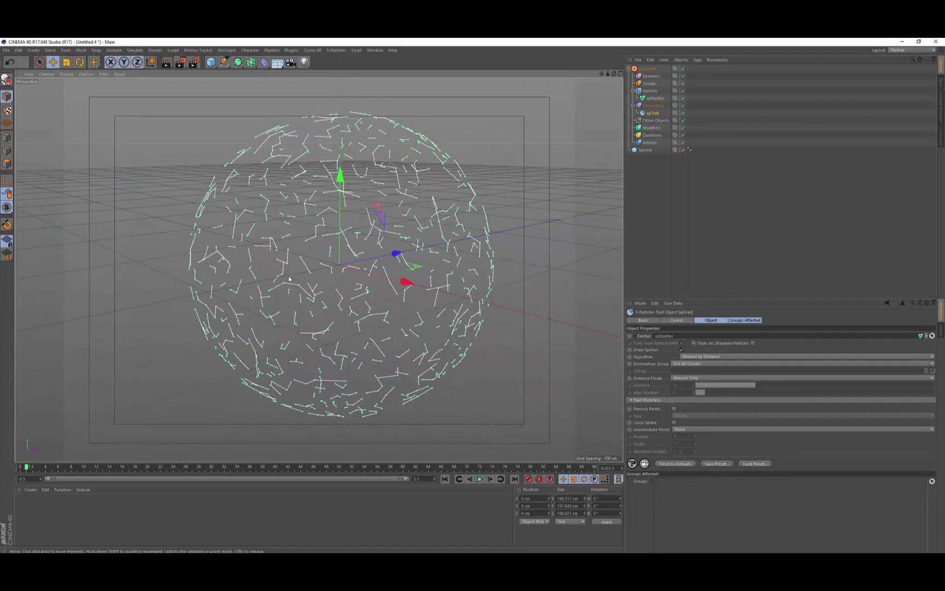
Step: Set the xpTrail's distance mode to Max. Number Within Distance
{"action": "left_click_drag", "start_coordinate": [471, 371], "coordinate": [477, 366], "text": "alt"}
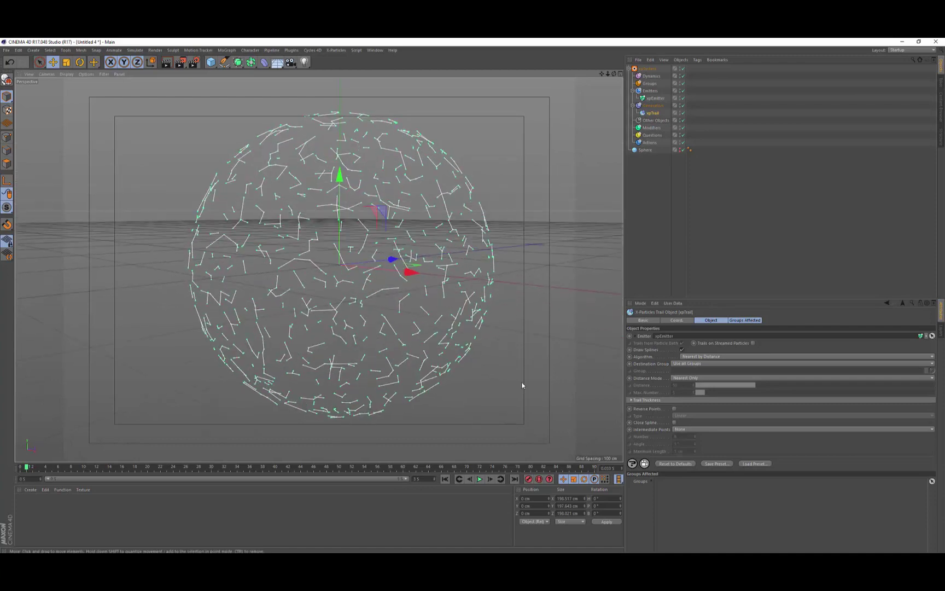
{"action": "left_click", "coordinate": [702, 377]}
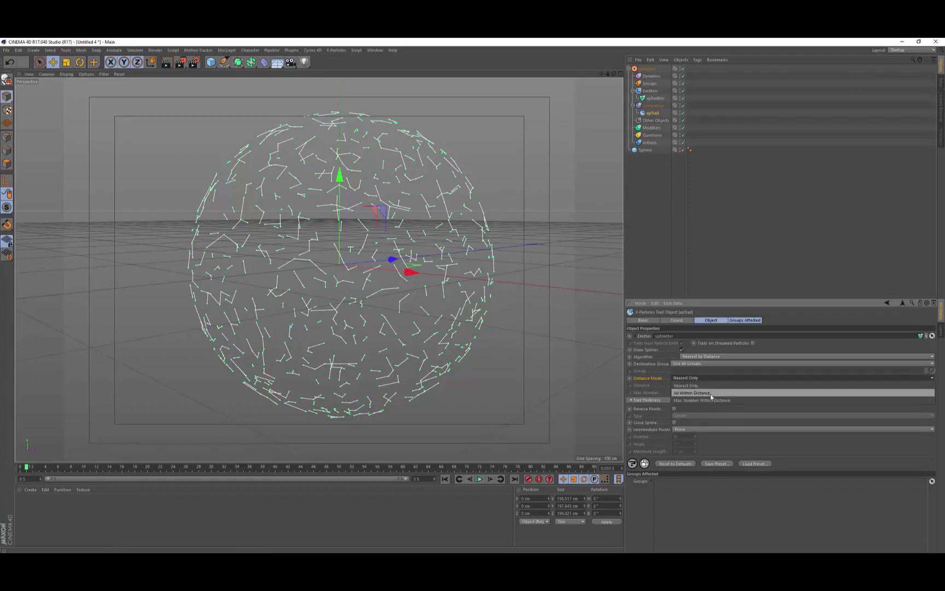
{"action": "left_click", "coordinate": [722, 401]}
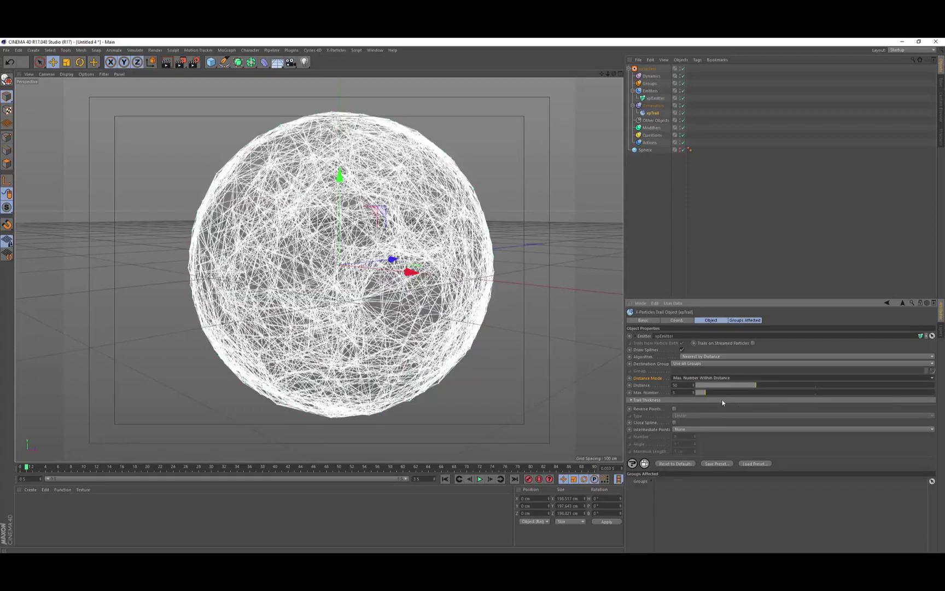
{"action": "mouse_move", "coordinate": [495, 384]}
{"action": "left_mouse_down", "text": "alt"}
{"action": "mouse_move", "coordinate": [476, 372]}
{"action": "mouse_move", "coordinate": [475, 388]}
{"action": "mouse_move", "coordinate": [493, 390]}
{"action": "mouse_move", "coordinate": [500, 403]}
{"action": "mouse_move", "coordinate": [525, 392]}
{"action": "mouse_move", "coordinate": [531, 376]}
{"action": "mouse_move", "coordinate": [495, 389]}
{"action": "left_mouse_up", "text": "alt"}
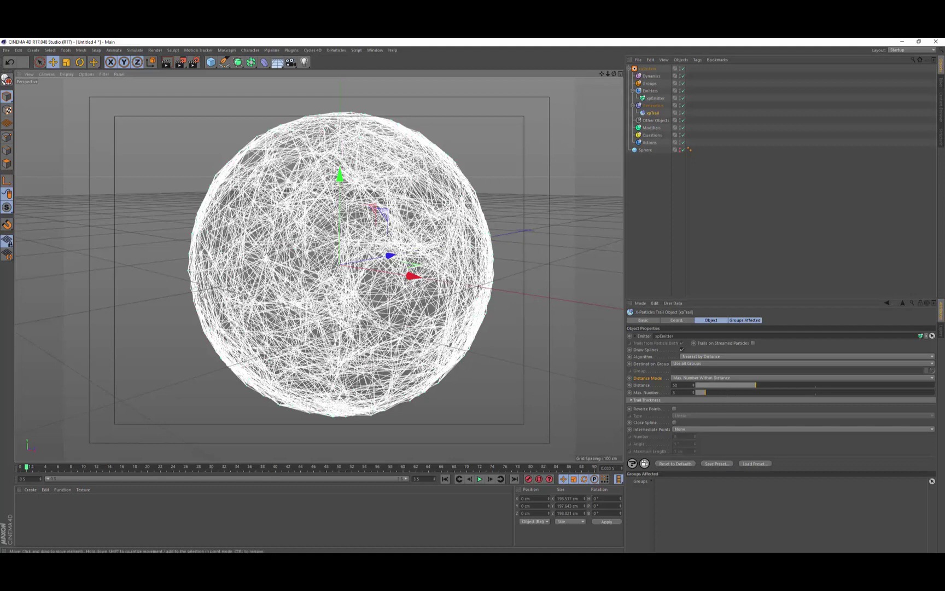
Step: Reduce the xpTrail's Distance to about 26, raise its Max. Number to about 28, and inspect the connections around the sphere
{"action": "left_click_drag", "start_coordinate": [748, 387], "coordinate": [727, 387]}
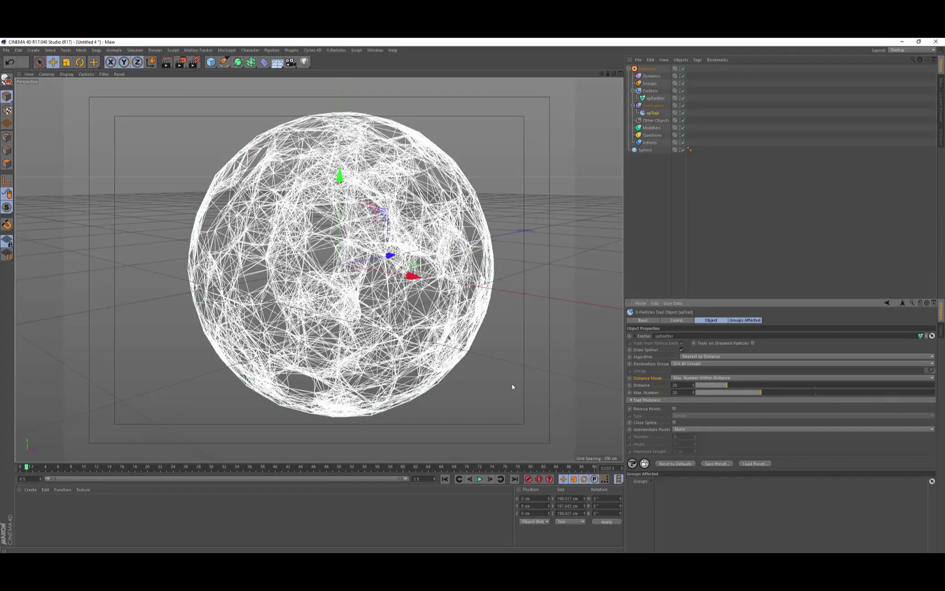
{"action": "left_click_drag", "start_coordinate": [512, 387], "coordinate": [431, 352], "text": "alt"}
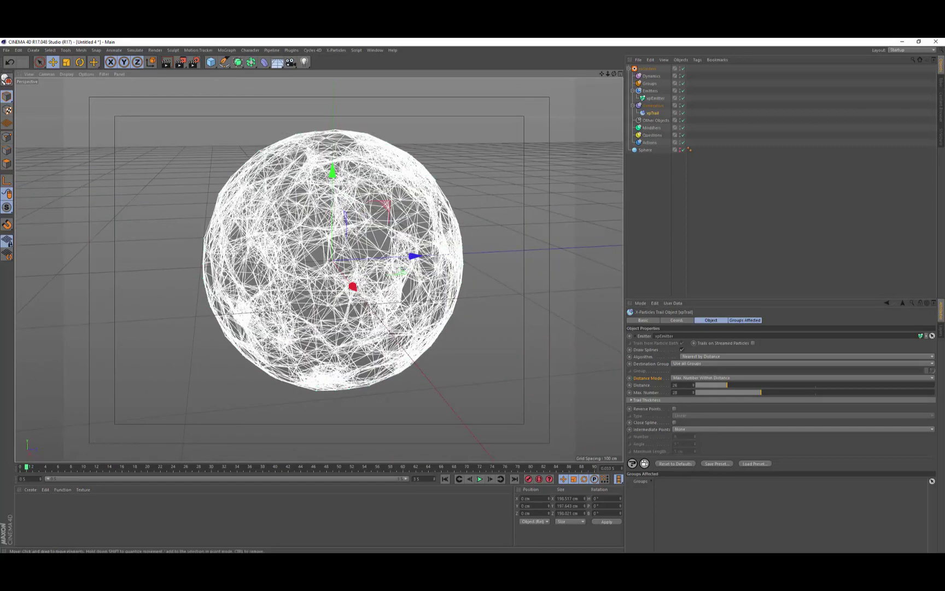
{"action": "left_click_drag", "start_coordinate": [458, 242], "coordinate": [481, 238], "text": "alt"}
{"action": "scroll", "coordinate": [470, 262], "scroll_direction": "up", "scroll_amount": 2}
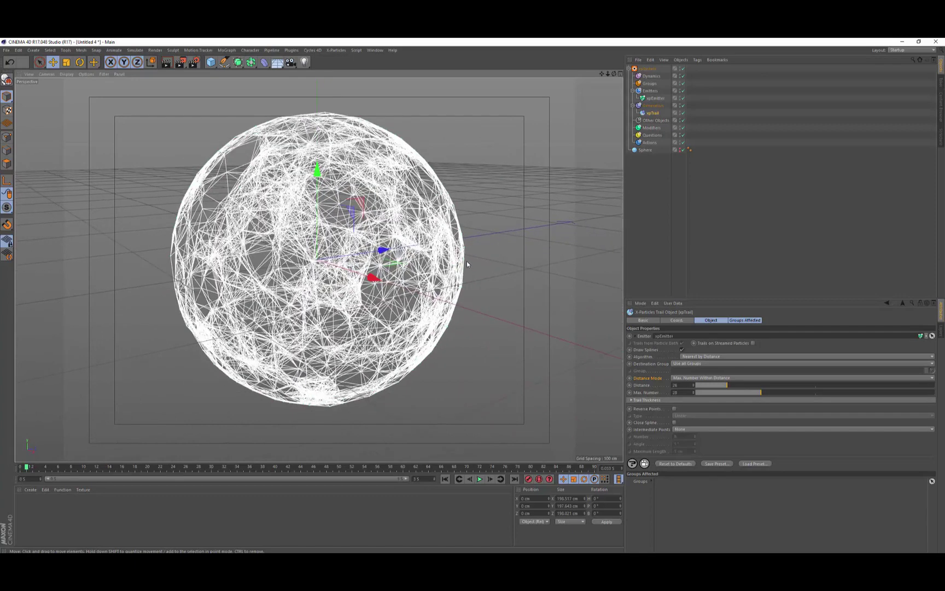
{"action": "middle_click_drag", "start_coordinate": [467, 261], "coordinate": [469, 263], "text": "alt"}
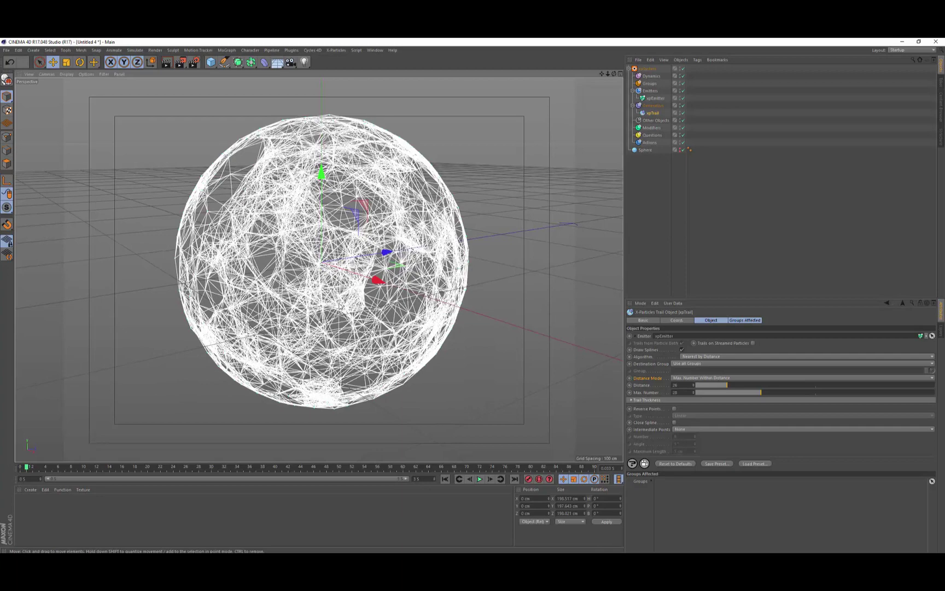
Step: Return the animation to its first frame and advance one frame to regenerate the particles and trails
{"action": "left_click_drag", "start_coordinate": [266, 296], "coordinate": [234, 291], "text": "alt"}
{"action": "key", "text": "f"}
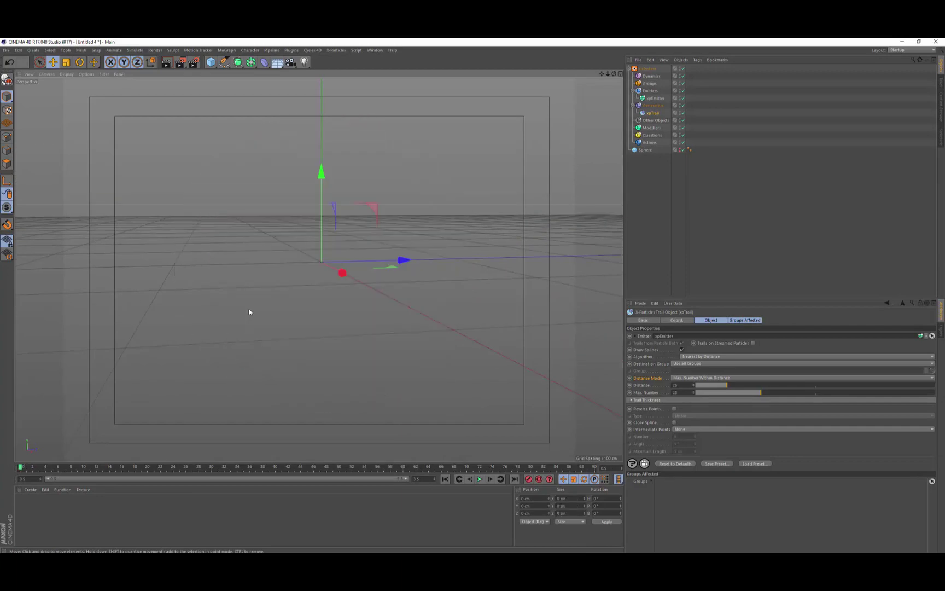
{"action": "key", "text": "g"}
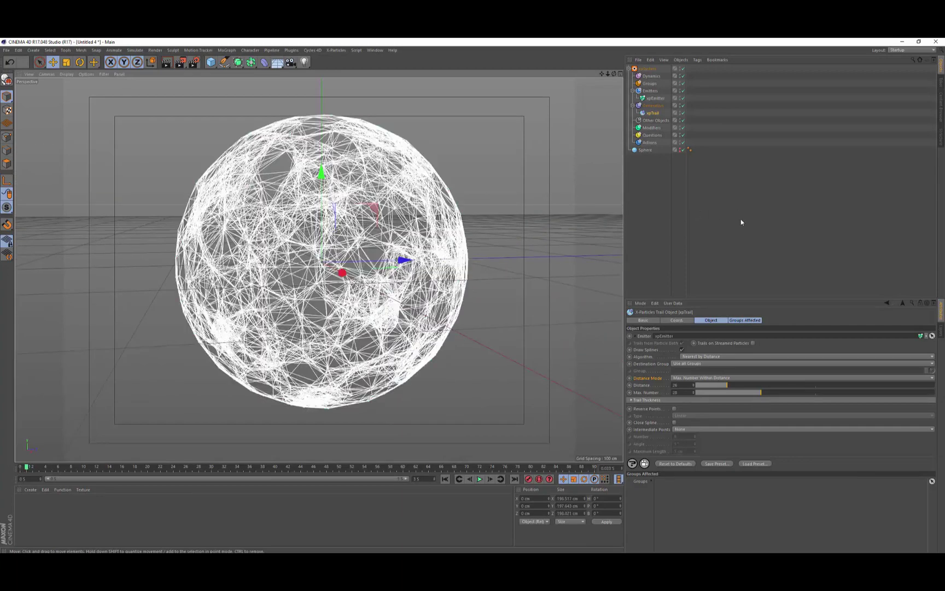
Step: Switch xpEmitter's emission mode to Rate with a birthrate of 10
{"action": "left_click", "coordinate": [655, 98]}
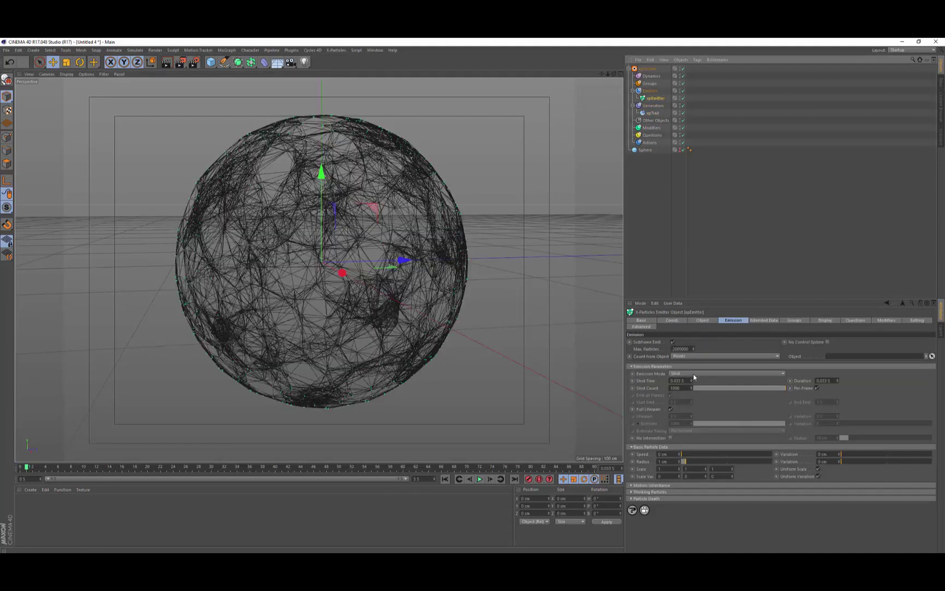
{"action": "left_click", "coordinate": [694, 374]}
{"action": "left_click", "coordinate": [687, 387]}
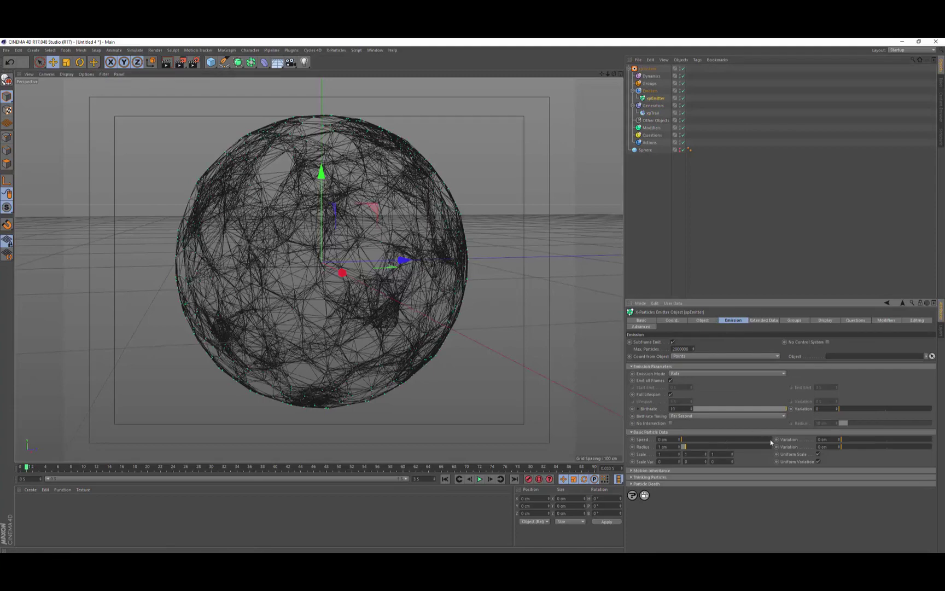
{"action": "key", "text": "Return"}
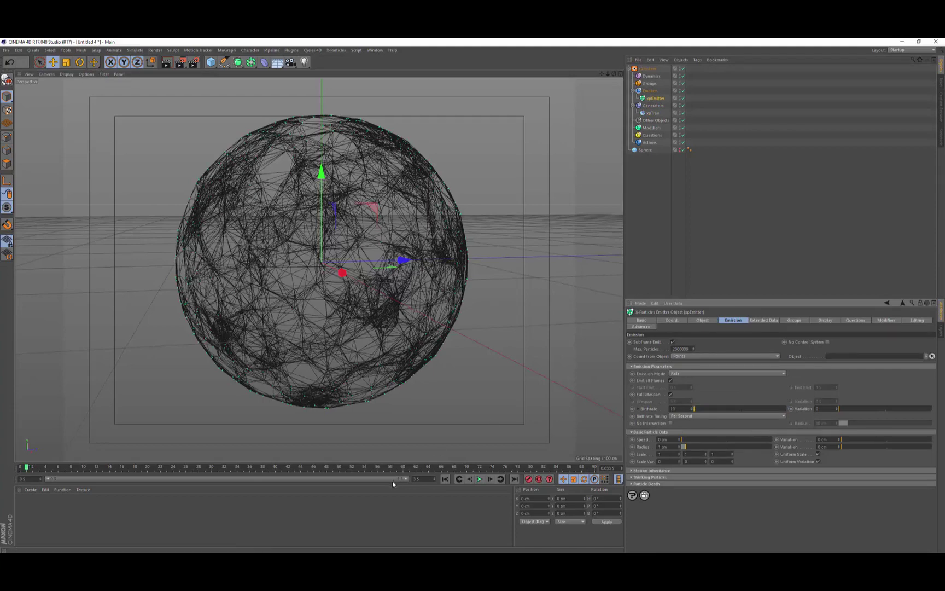
Step: Set the project's end time to 30 s, extend the preview range to the full length, and play the animation from the start
{"action": "key", "text": "Return"}
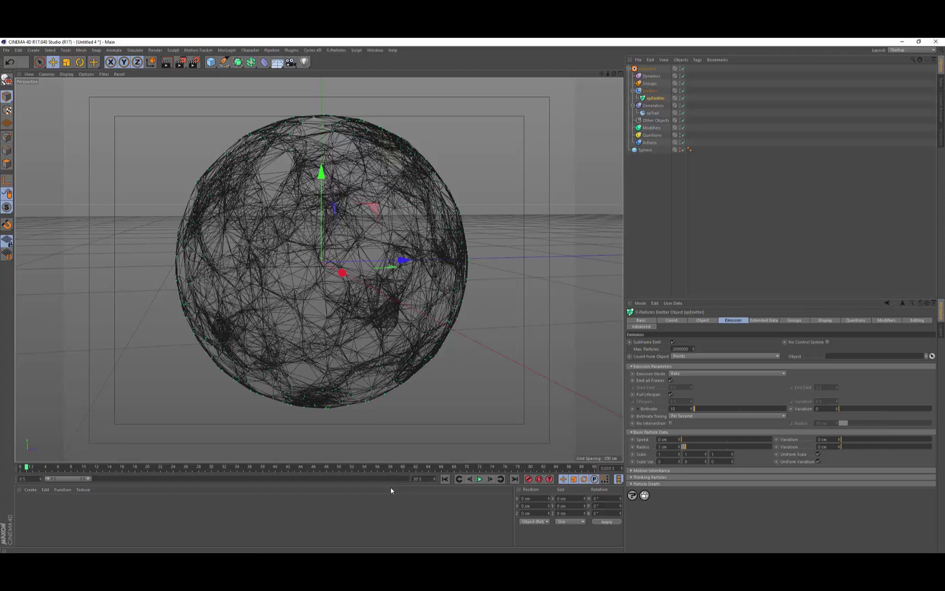
{"action": "left_click_drag", "start_coordinate": [91, 480], "coordinate": [550, 503]}
{"action": "left_click", "coordinate": [445, 479]}
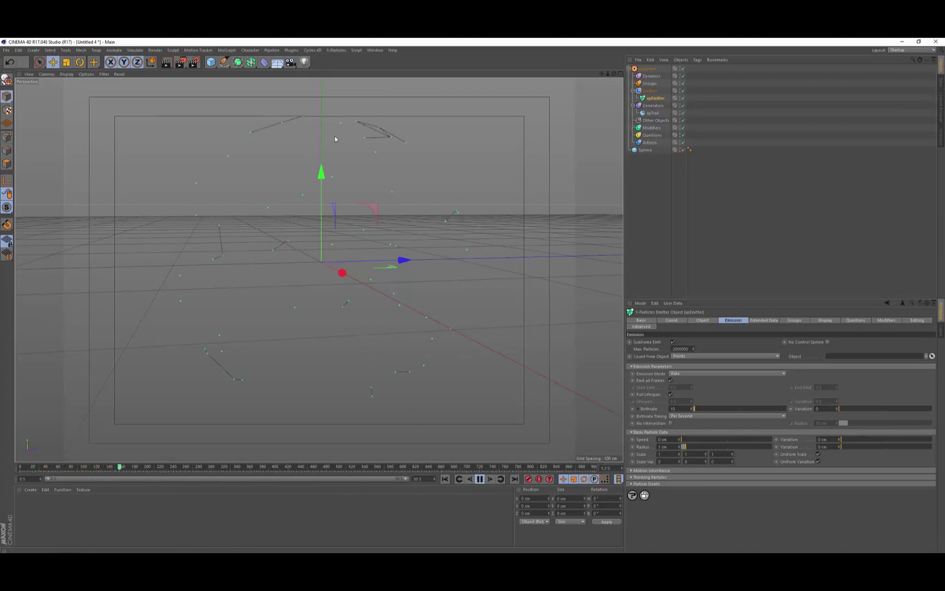
{"action": "left_click_drag", "start_coordinate": [336, 139], "coordinate": [335, 190], "text": "alt"}
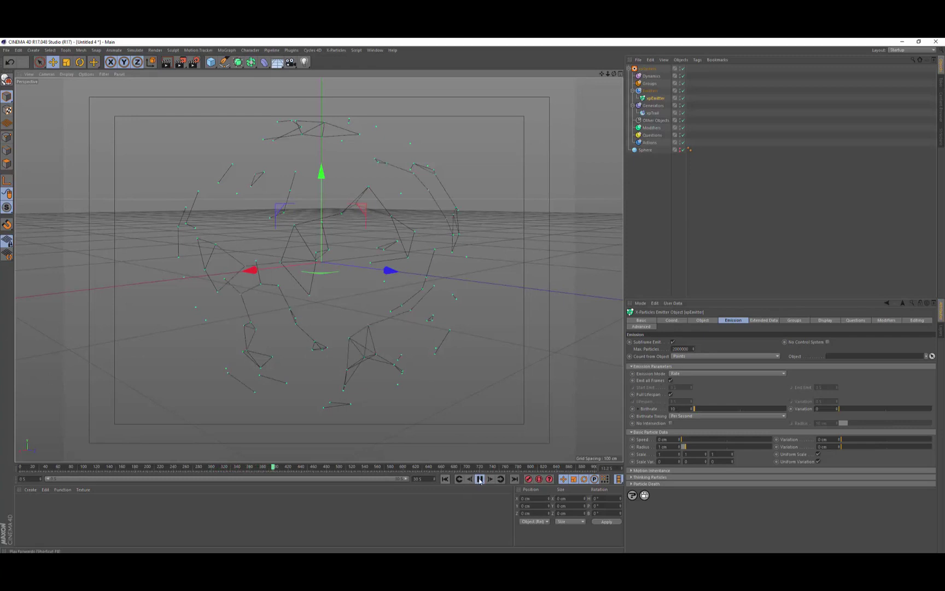
Step: Set the emitter's birthrate to 100, replay the animation from the start, and inspect the growing network from several angles
{"action": "double_click", "coordinate": [673, 408]}
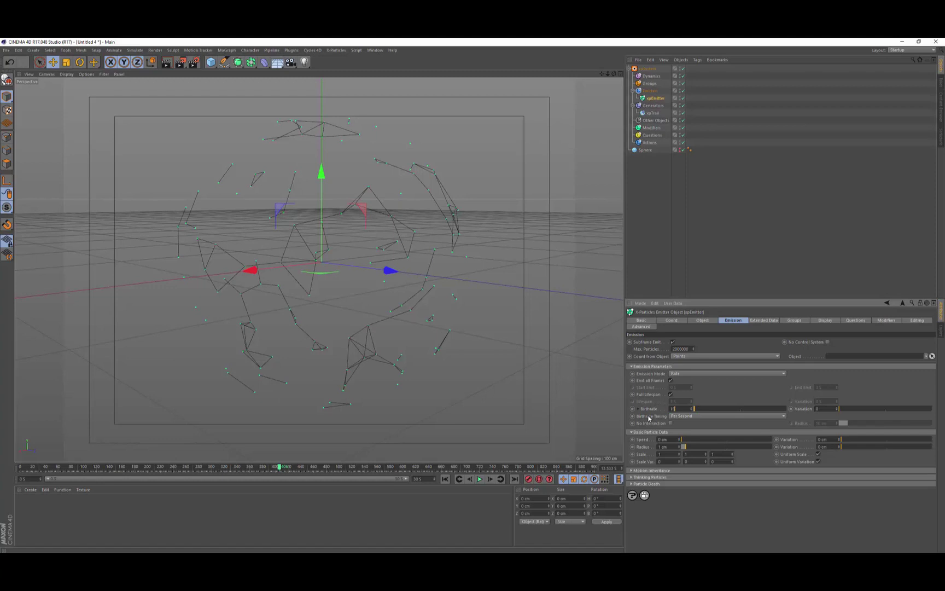
{"action": "left_click", "coordinate": [446, 479]}
{"action": "left_click", "coordinate": [480, 479]}
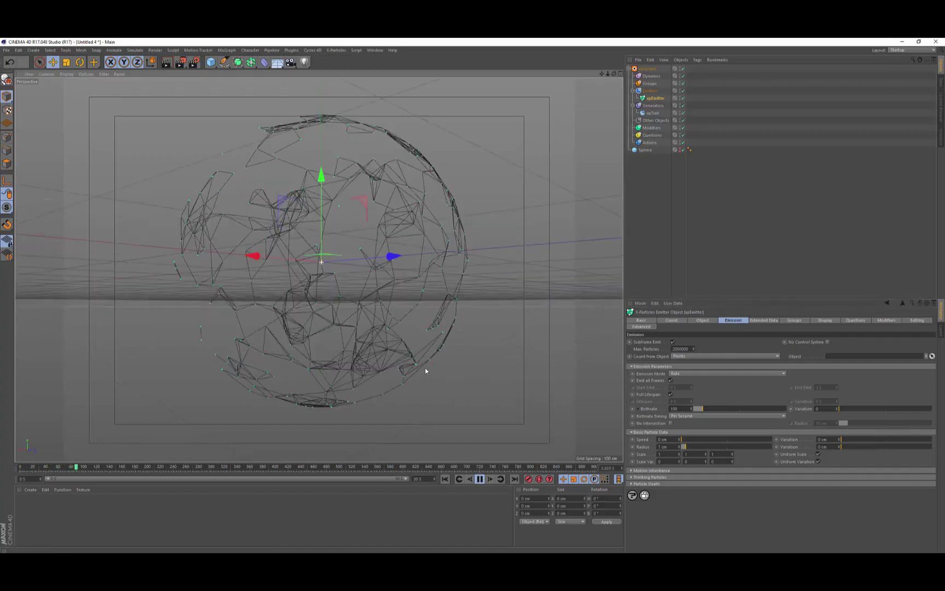
{"action": "left_click_drag", "start_coordinate": [425, 367], "coordinate": [291, 369], "text": "alt"}
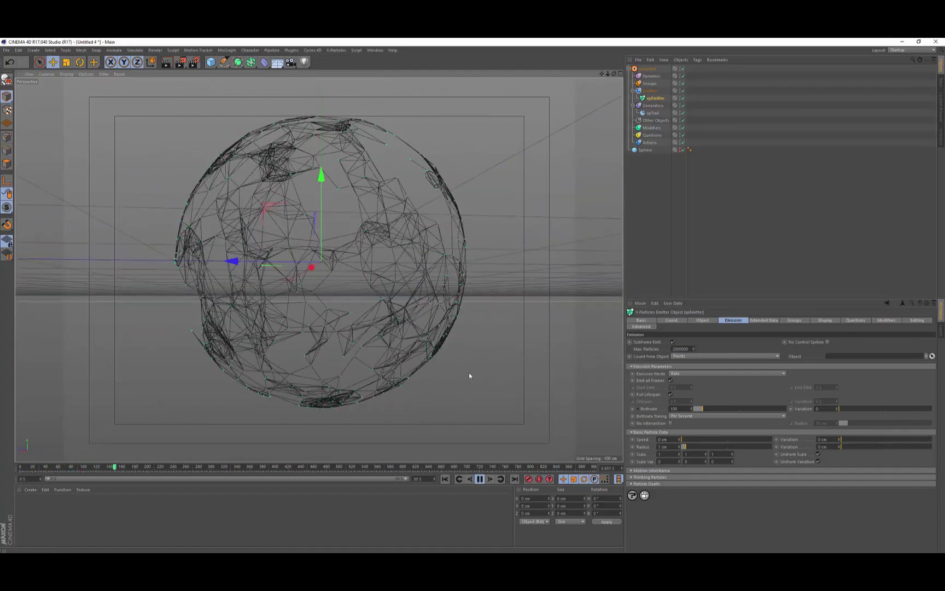
{"action": "left_click_drag", "start_coordinate": [469, 375], "coordinate": [521, 396], "text": "alt"}
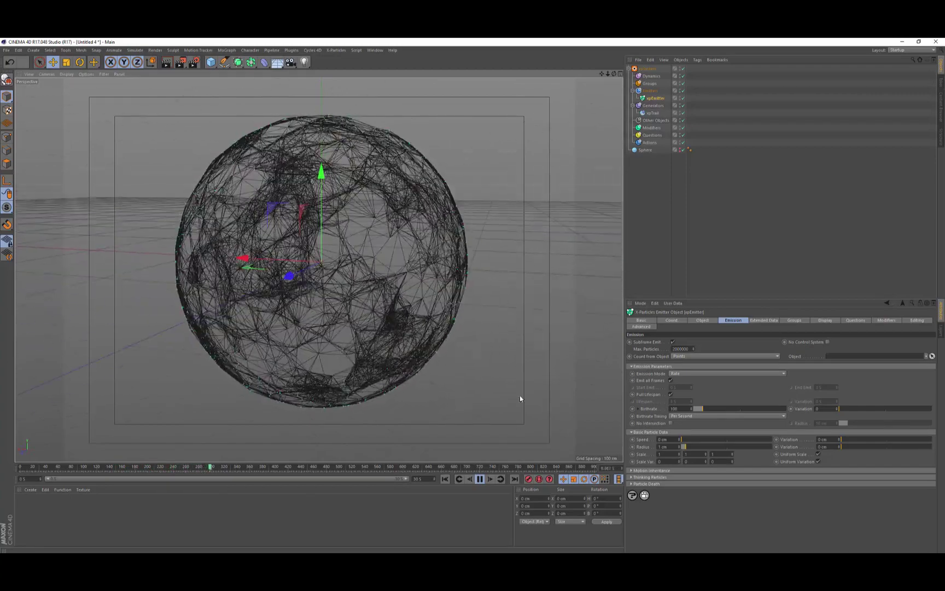
{"action": "left_click", "coordinate": [481, 479]}
{"action": "left_click_drag", "start_coordinate": [422, 377], "coordinate": [445, 365], "text": "alt"}
{"action": "right_click_drag", "start_coordinate": [330, 312], "coordinate": [352, 334], "text": "alt"}
{"action": "middle_click_drag", "start_coordinate": [351, 333], "coordinate": [346, 344], "text": "alt"}
{"action": "left_click_drag", "start_coordinate": [346, 344], "coordinate": [465, 358], "text": "alt"}
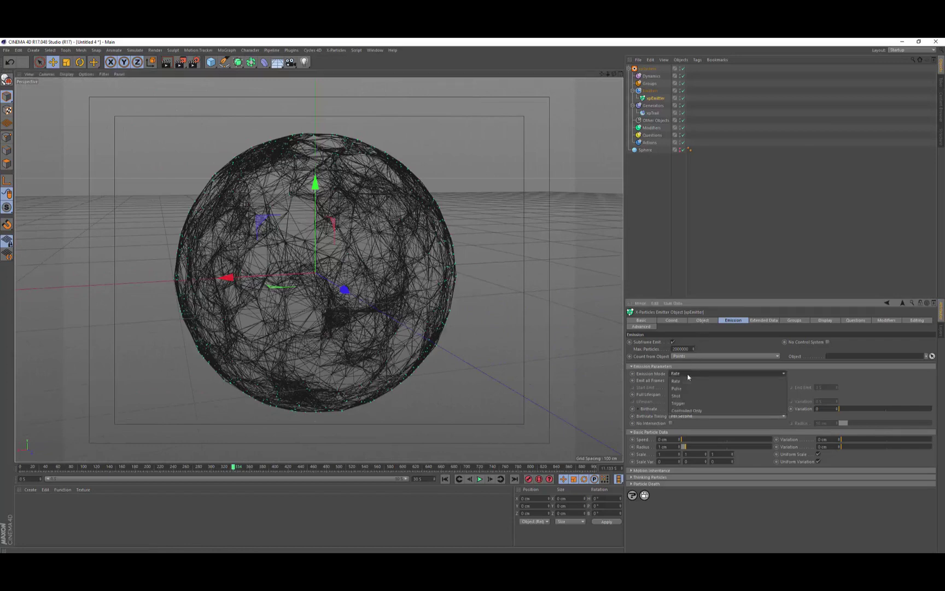
Step: Set xpEmitter's emission mode back to Shot and its Emit From option to Object Volume
{"action": "left_click", "coordinate": [687, 374]}
{"action": "left_click", "coordinate": [688, 392]}
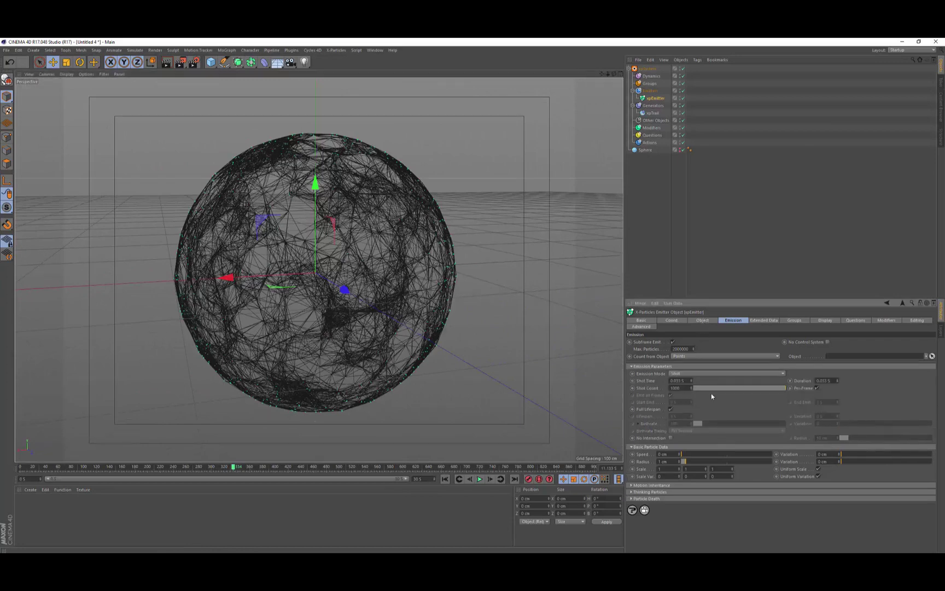
{"action": "left_click", "coordinate": [700, 320]}
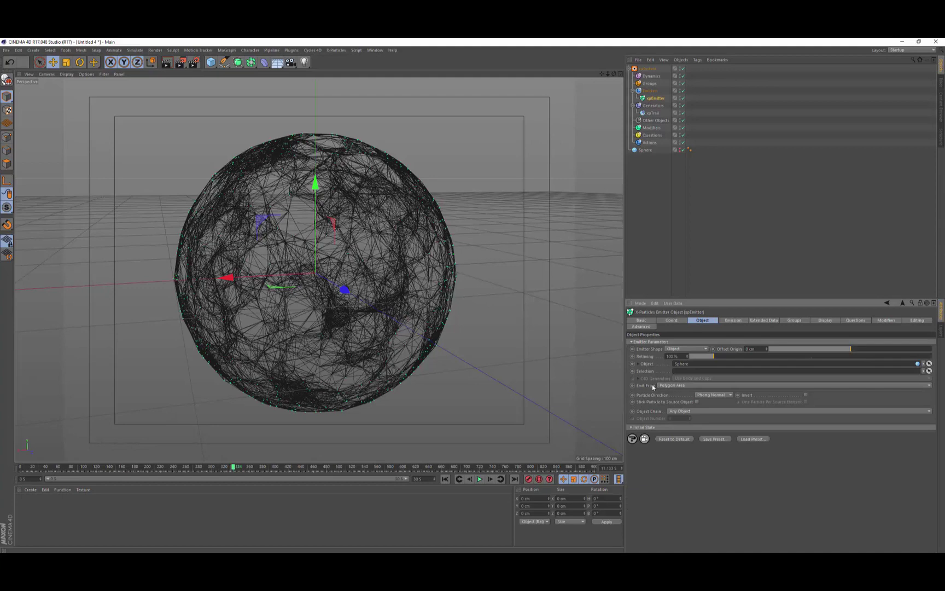
{"action": "left_click", "coordinate": [678, 385]}
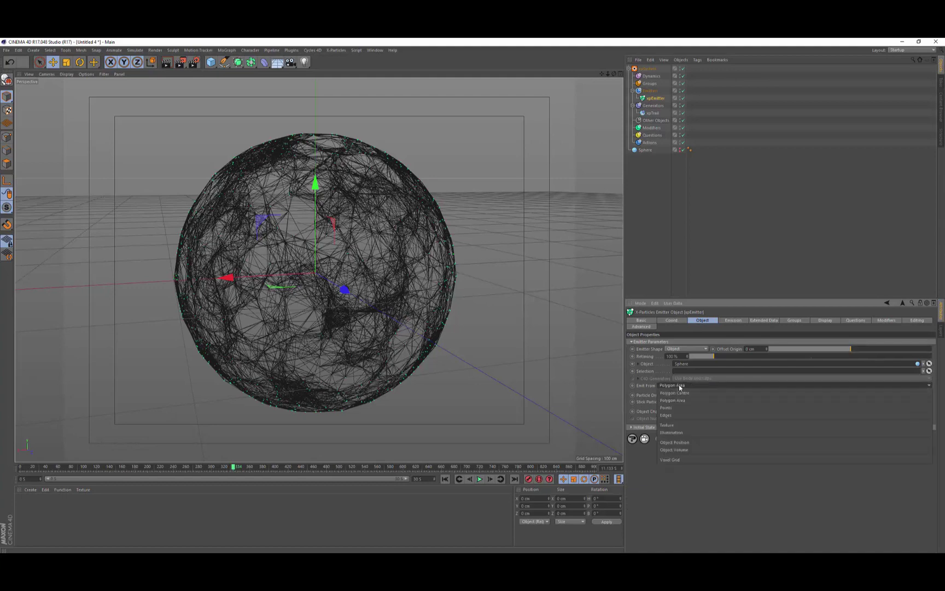
{"action": "left_click", "coordinate": [685, 450]}
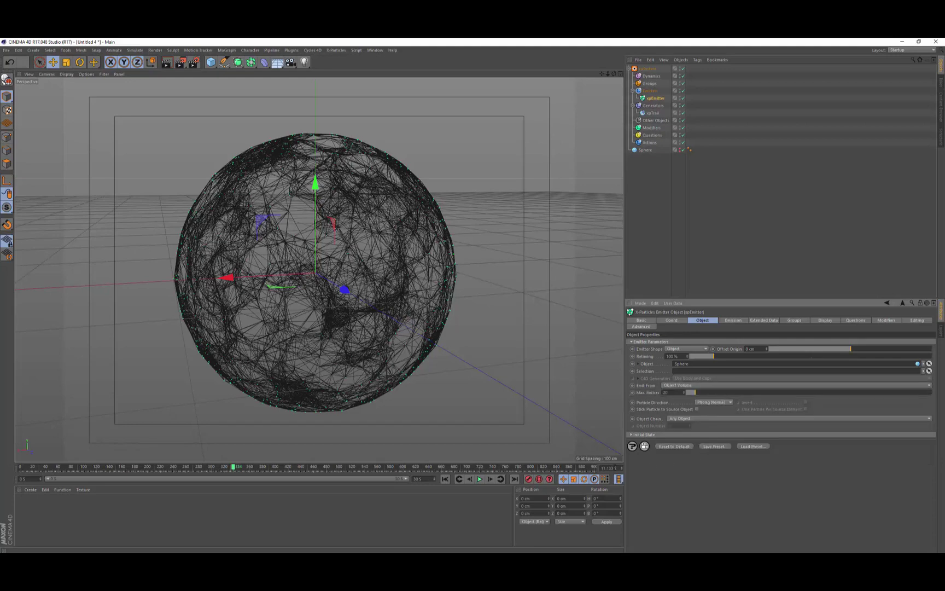
Step: Regenerate the particles from the animation's start, deselect all objects, and inspect the connections filling the sphere's volume
{"action": "left_click", "coordinate": [445, 479]}
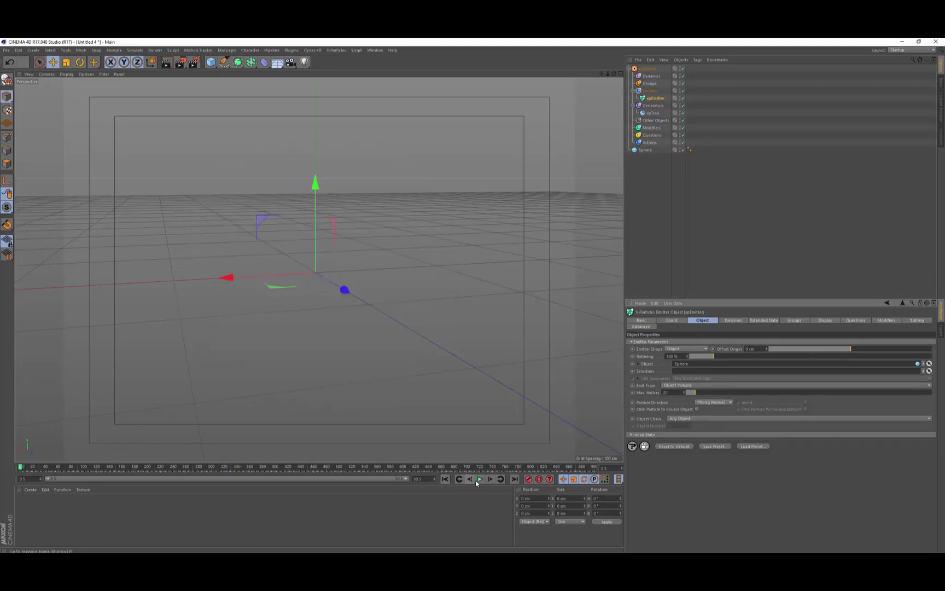
{"action": "left_click", "coordinate": [478, 479]}
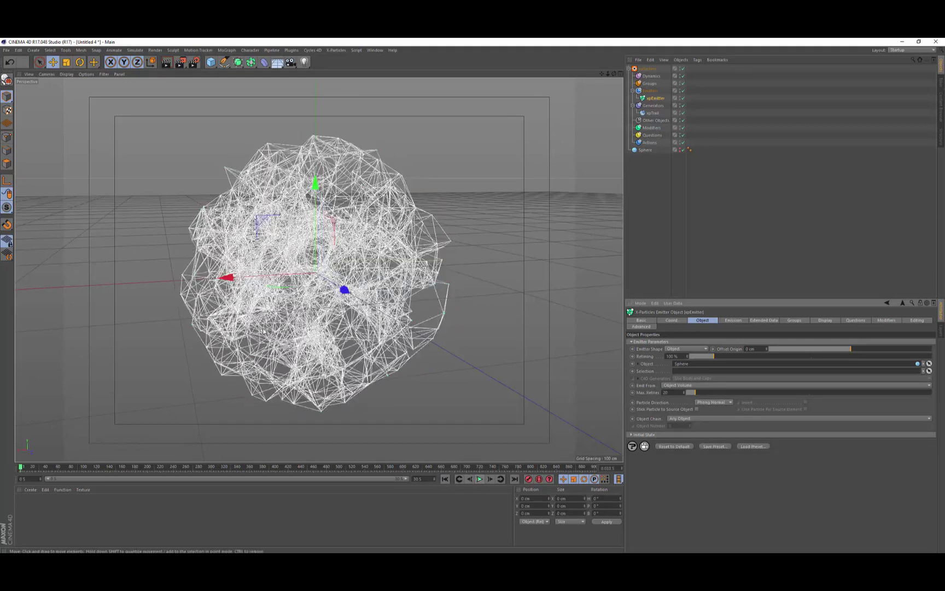
{"action": "left_click_drag", "start_coordinate": [216, 316], "coordinate": [429, 331], "text": "alt"}
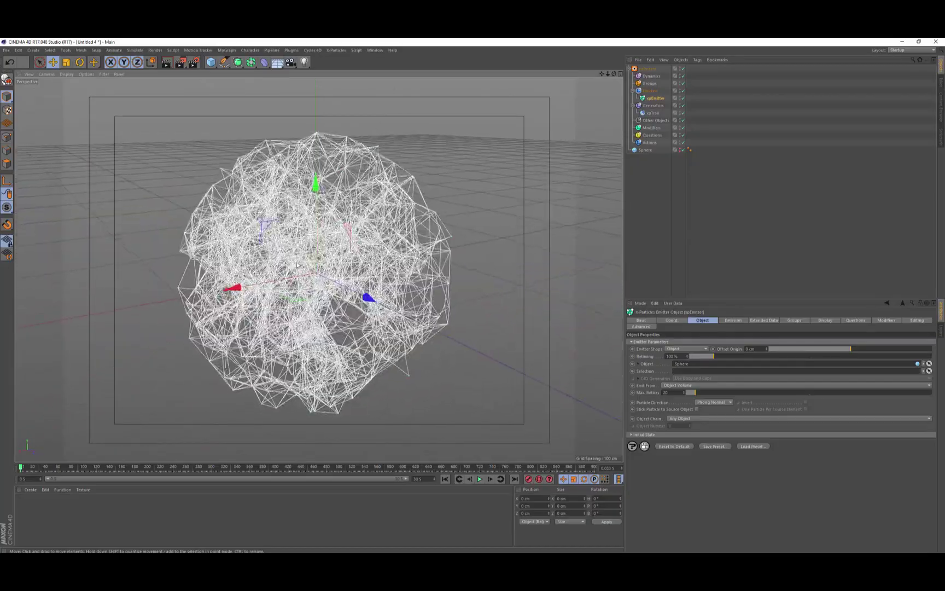
{"action": "scroll", "coordinate": [412, 255], "scroll_direction": "up", "scroll_amount": 6}
{"action": "scroll", "coordinate": [412, 255], "scroll_direction": "down", "scroll_amount": 6}
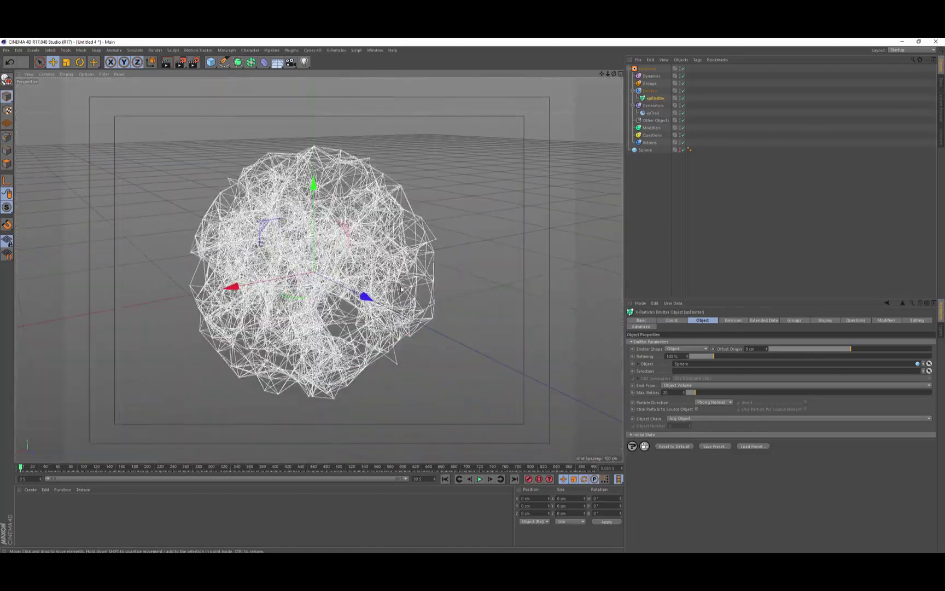
{"action": "left_click", "coordinate": [660, 201]}
{"action": "left_click_drag", "start_coordinate": [553, 293], "coordinate": [444, 283], "text": "alt"}
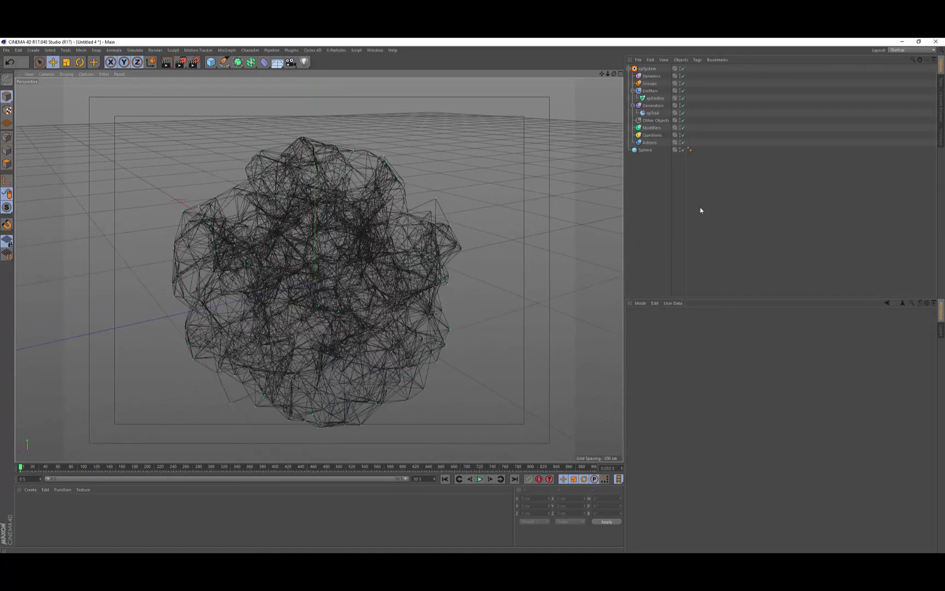
Step: Add a SplineMesher generator to the xpSystem's Generators folder
{"action": "left_click", "coordinate": [251, 63]}
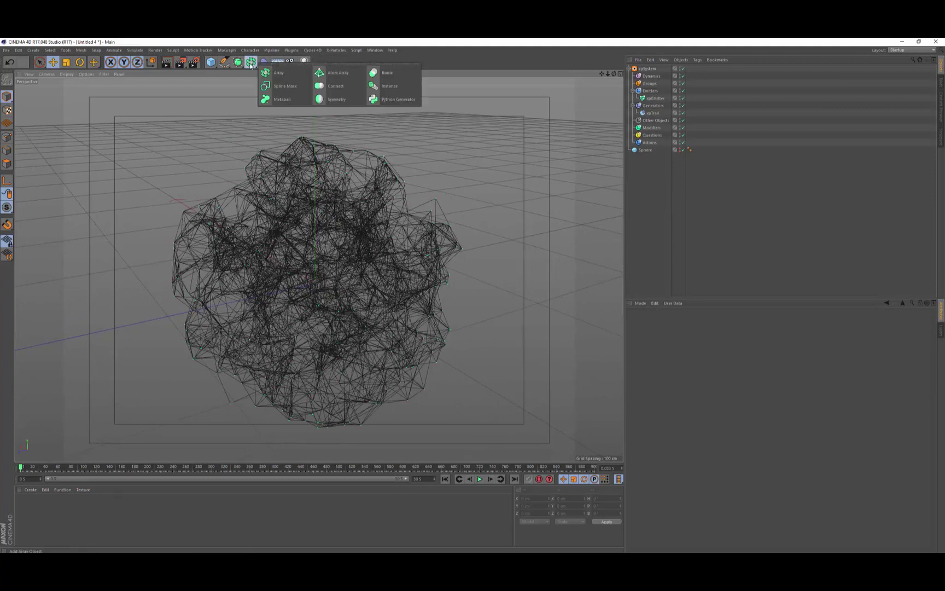
{"action": "left_click", "coordinate": [238, 61]}
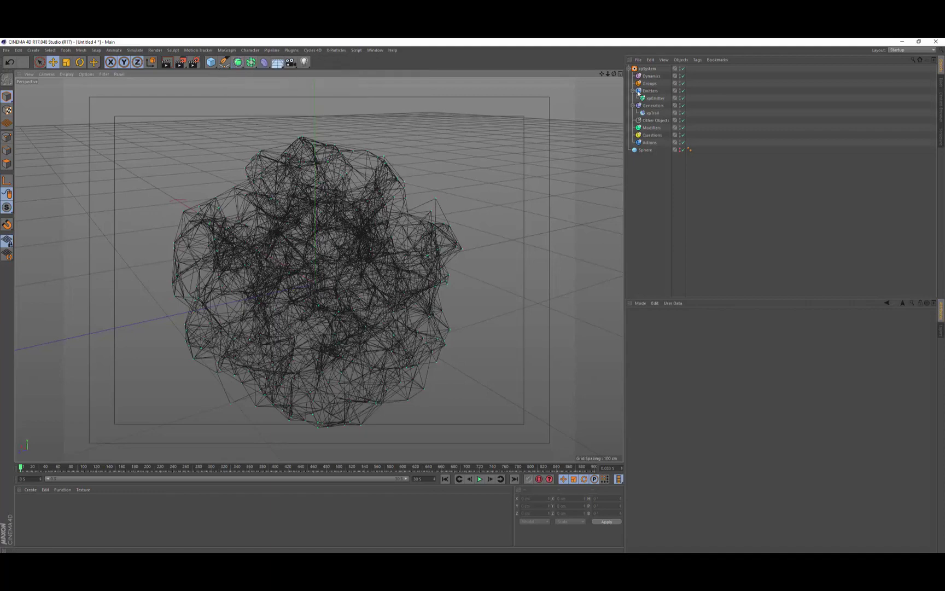
{"action": "left_click", "coordinate": [647, 107]}
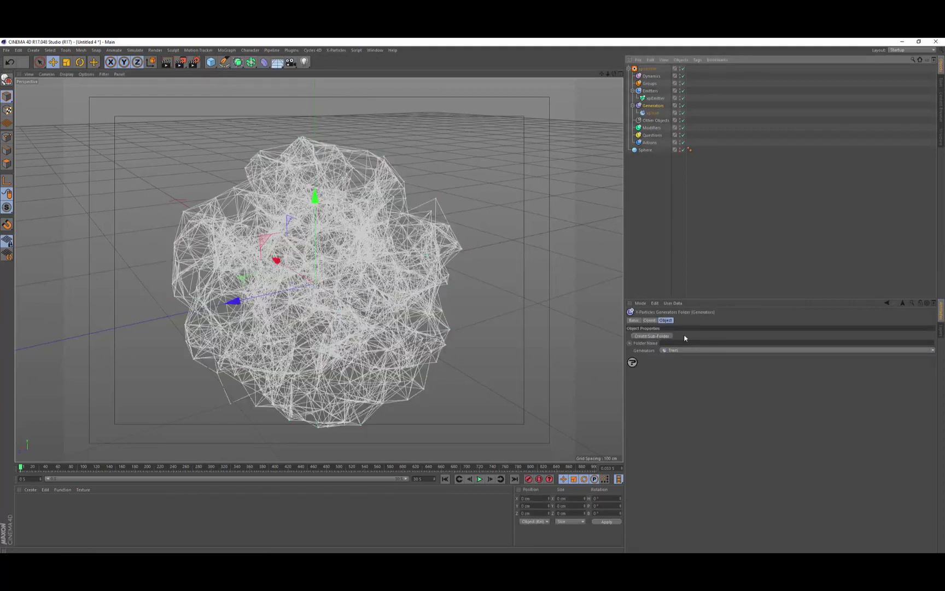
{"action": "left_click", "coordinate": [679, 350]}
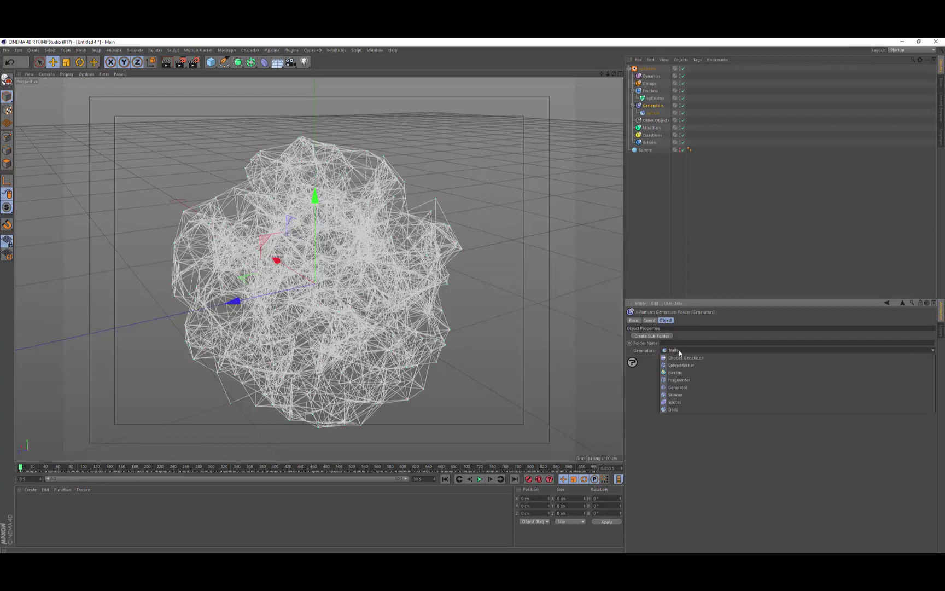
{"action": "left_click", "coordinate": [687, 364]}
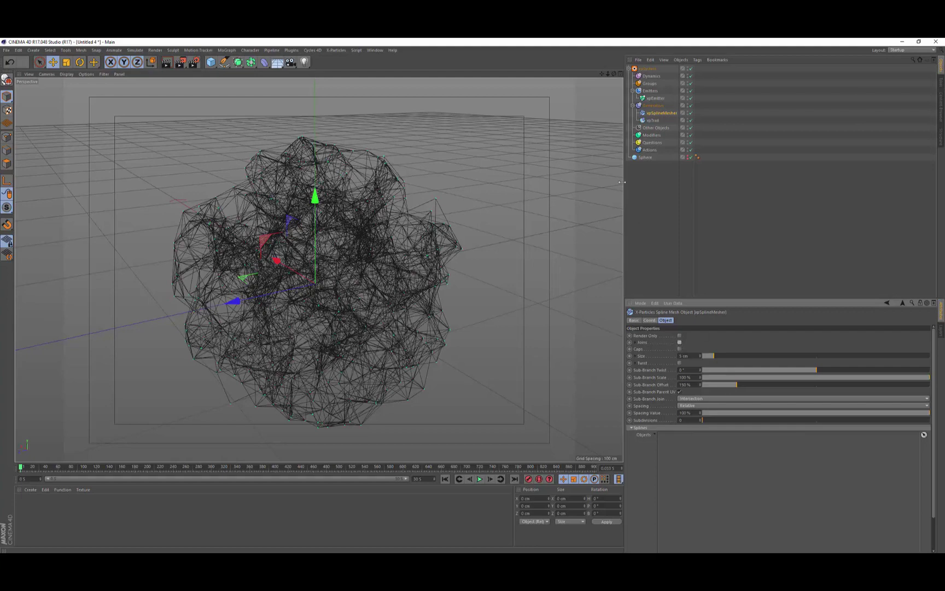
Step: Assign xpTrail as the spline source of xpSplineMesher and set the mesher's size to 0.2 cm
{"action": "left_click_drag", "start_coordinate": [653, 120], "coordinate": [681, 159]}
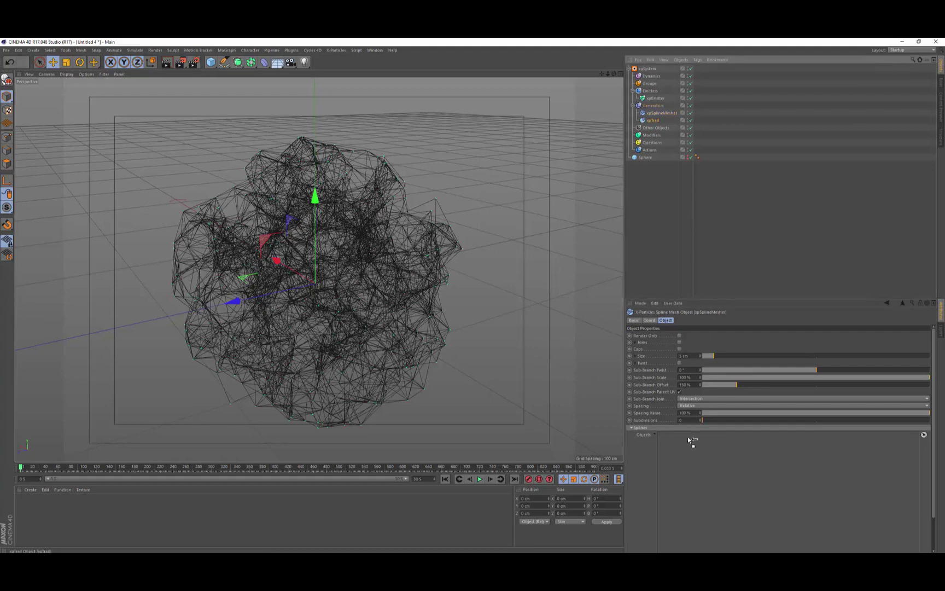
{"action": "left_click_drag", "start_coordinate": [690, 440], "coordinate": [688, 438]}
{"action": "double_click", "coordinate": [693, 355]}
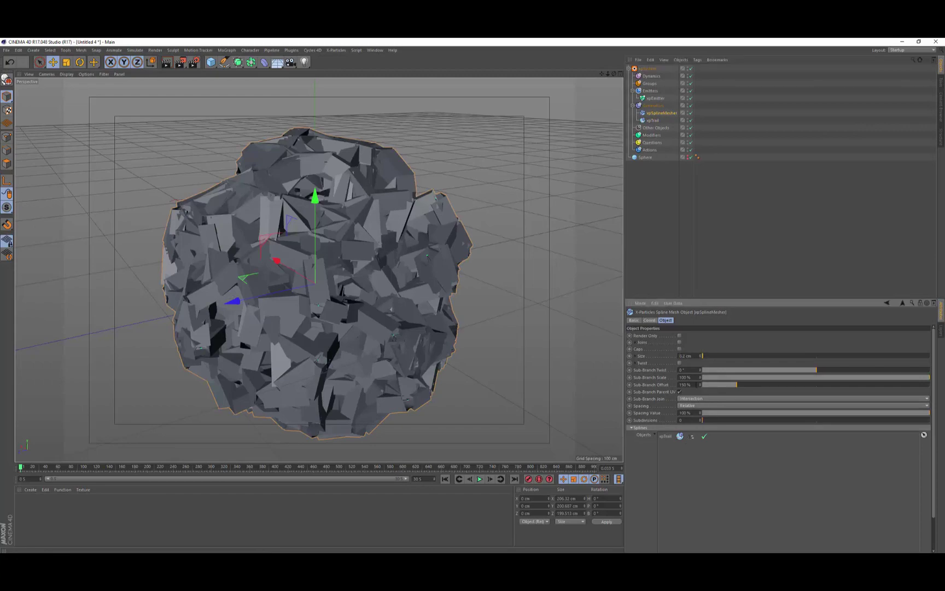
Step: Check the meshed struts up close and set xpSplineMesher's subdivisions to 1
{"action": "scroll", "coordinate": [383, 287], "scroll_direction": "up", "scroll_amount": 10}
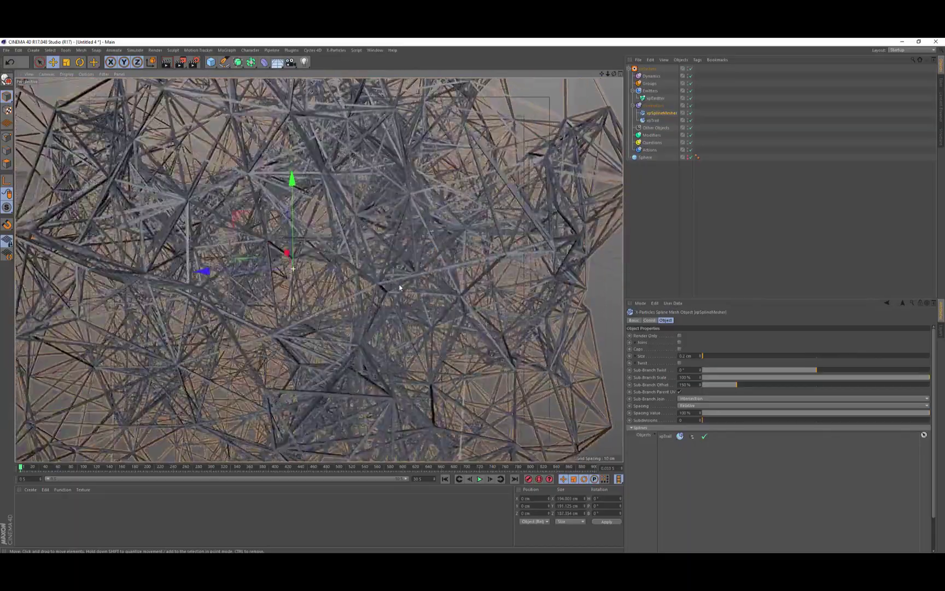
{"action": "left_click_drag", "start_coordinate": [399, 287], "coordinate": [340, 271], "text": "alt"}
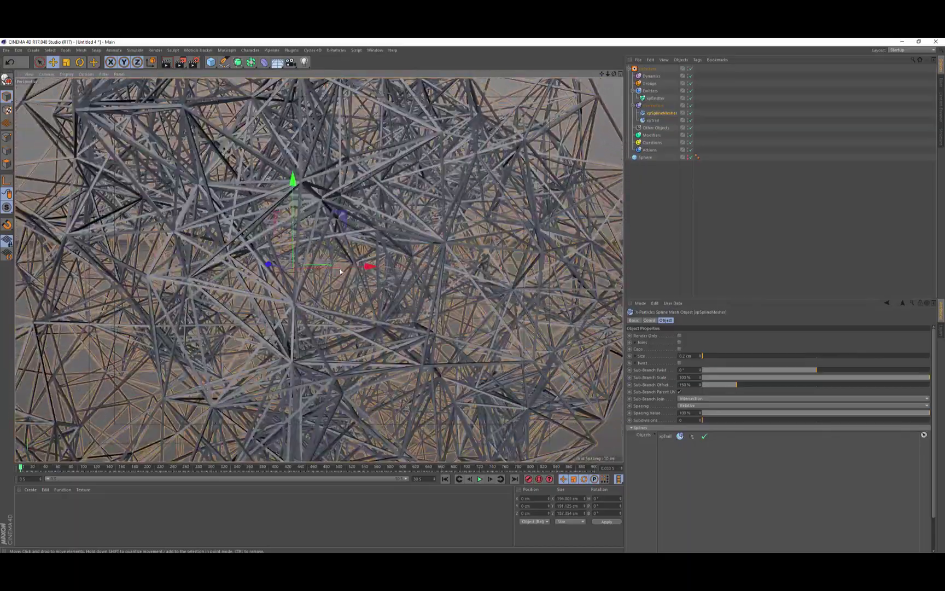
{"action": "right_click_drag", "start_coordinate": [382, 279], "coordinate": [368, 299], "text": "alt"}
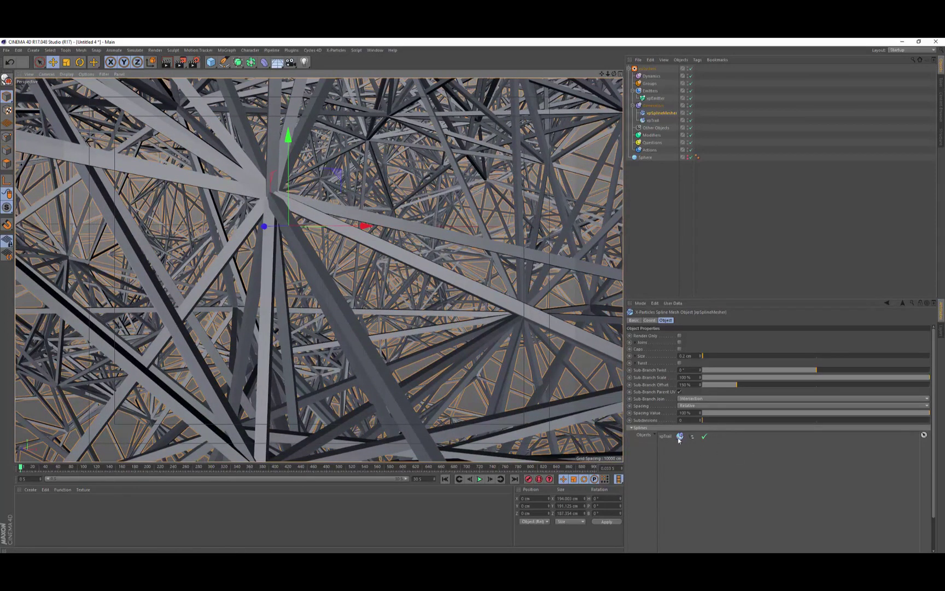
{"action": "left_click", "coordinate": [699, 419]}
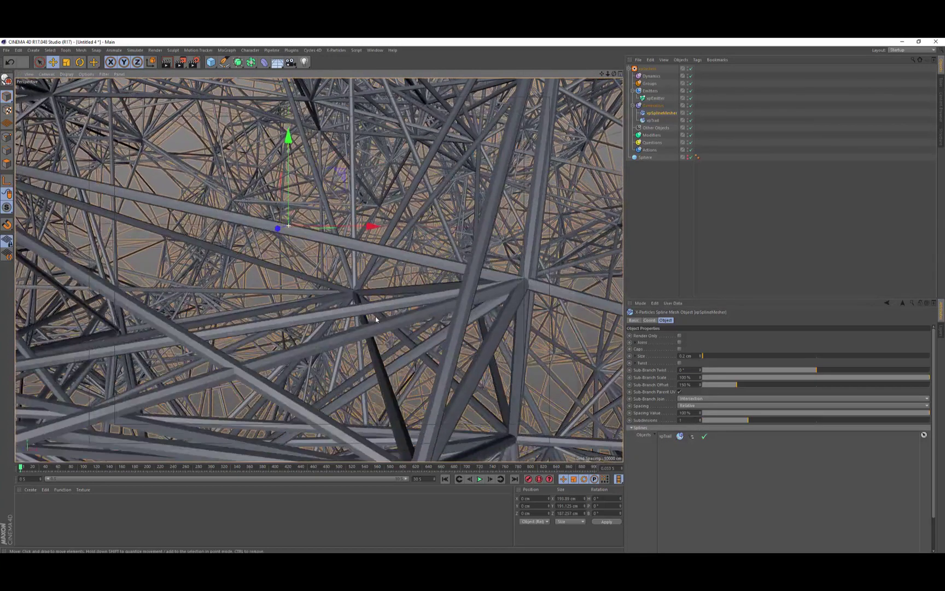
Step: Inspect the meshed sphere network from several distances and angles, including with all objects deselected
{"action": "scroll", "coordinate": [375, 319], "scroll_direction": "down", "scroll_amount": 5}
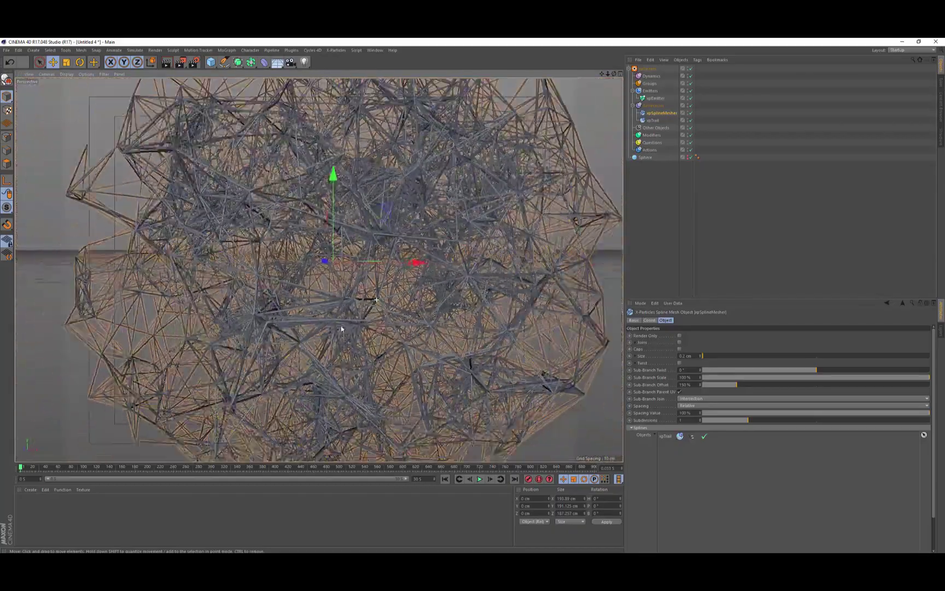
{"action": "right_click_drag", "start_coordinate": [341, 329], "coordinate": [333, 338], "text": "alt"}
{"action": "middle_click_drag", "start_coordinate": [333, 338], "coordinate": [307, 324], "text": "alt"}
{"action": "left_click_drag", "start_coordinate": [307, 324], "coordinate": [377, 334], "text": "alt"}
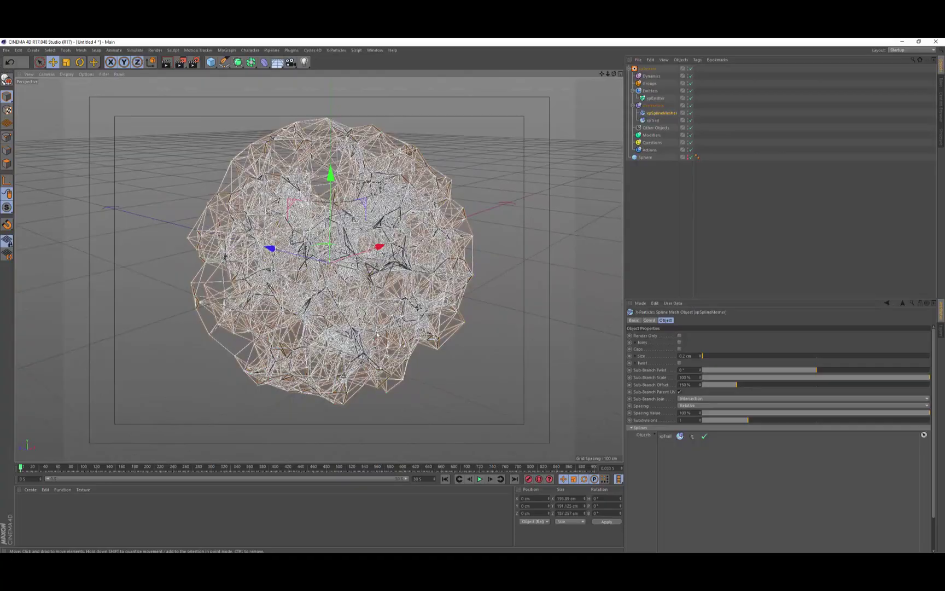
{"action": "scroll", "coordinate": [318, 300], "scroll_direction": "up", "scroll_amount": 6}
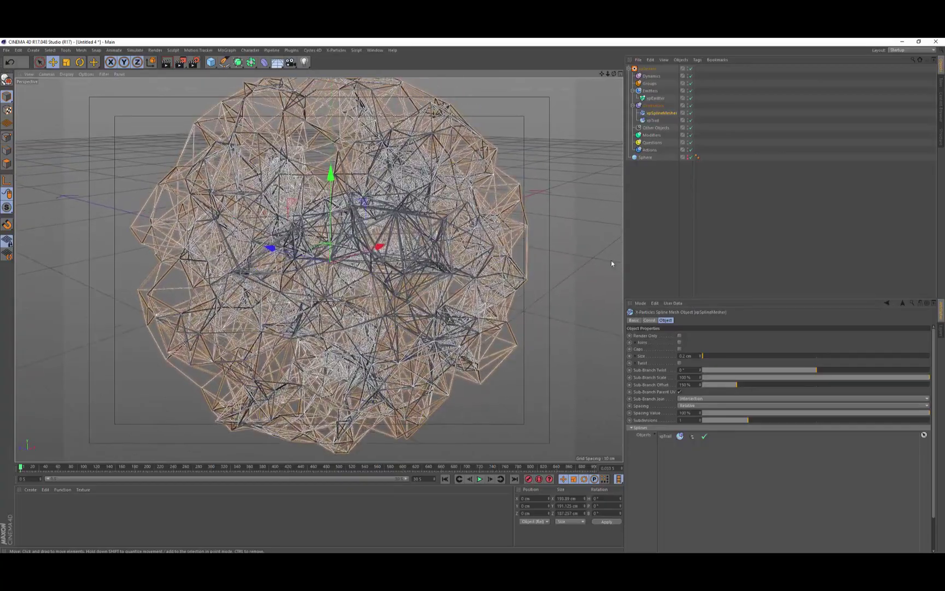
{"action": "left_click_drag", "start_coordinate": [611, 263], "coordinate": [348, 294], "text": "alt"}
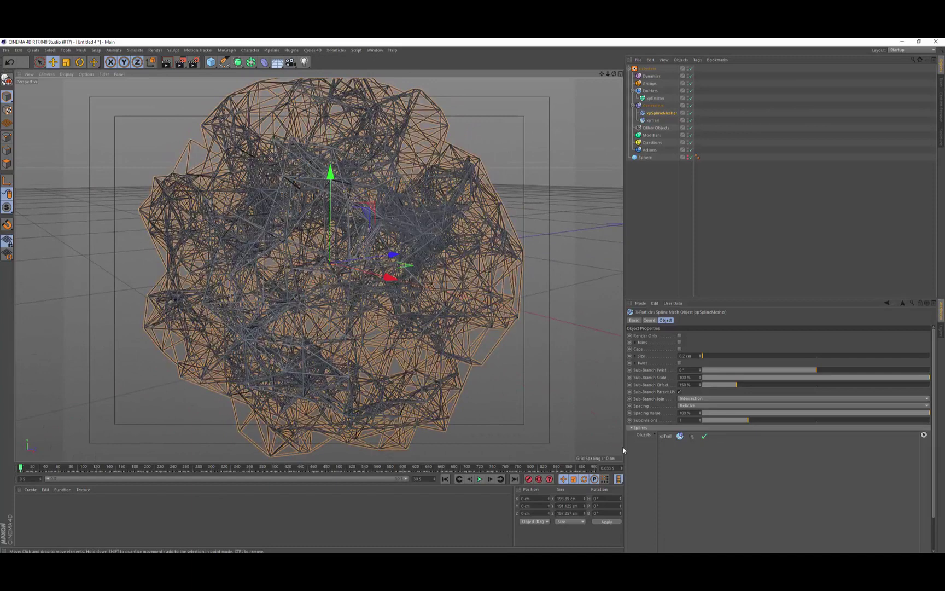
{"action": "left_click", "coordinate": [649, 187]}
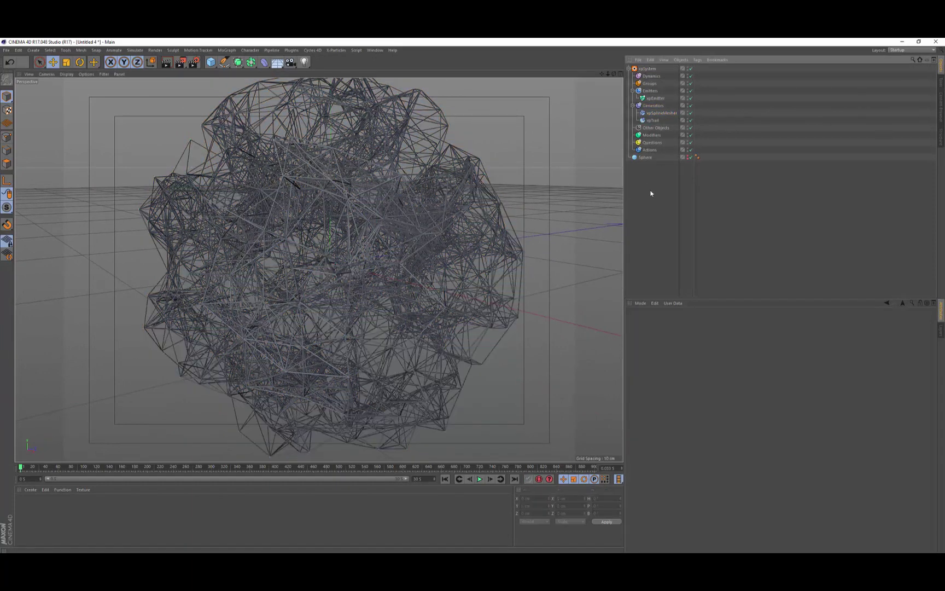
{"action": "scroll", "coordinate": [461, 327], "scroll_direction": "down", "scroll_amount": 2}
{"action": "middle_click_drag", "start_coordinate": [445, 334], "coordinate": [418, 333], "text": "alt"}
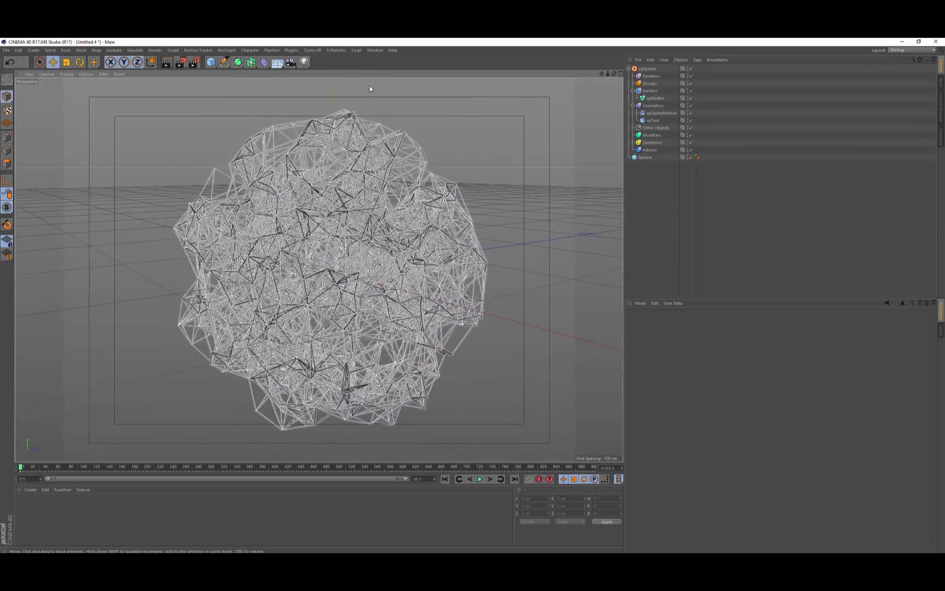
Step: Copy the xpSystem with its whole hierarchy into the Untitled 3 scene containing the statue
{"action": "left_click", "coordinate": [629, 69]}
{"action": "left_click", "coordinate": [648, 70]}
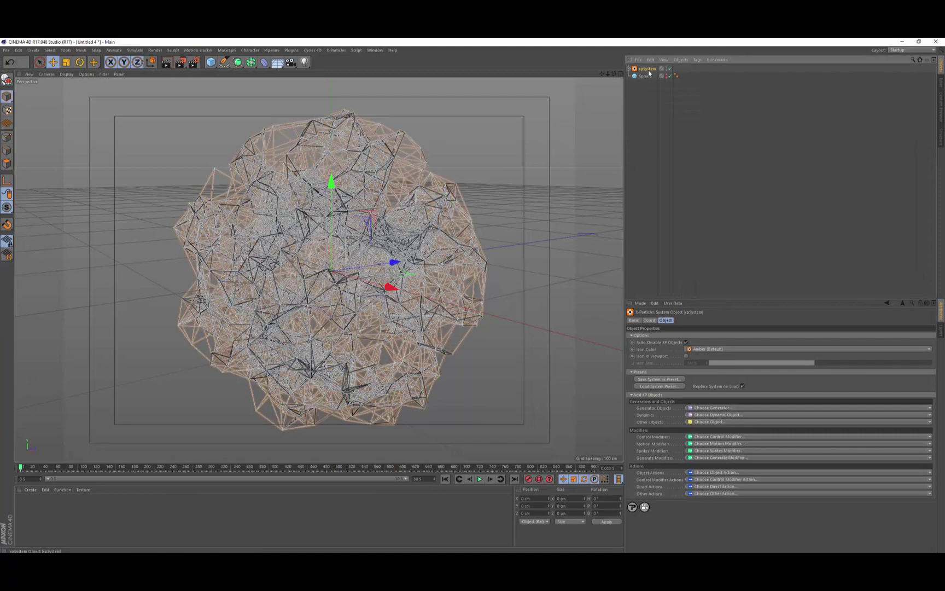
{"action": "left_click", "coordinate": [372, 52]}
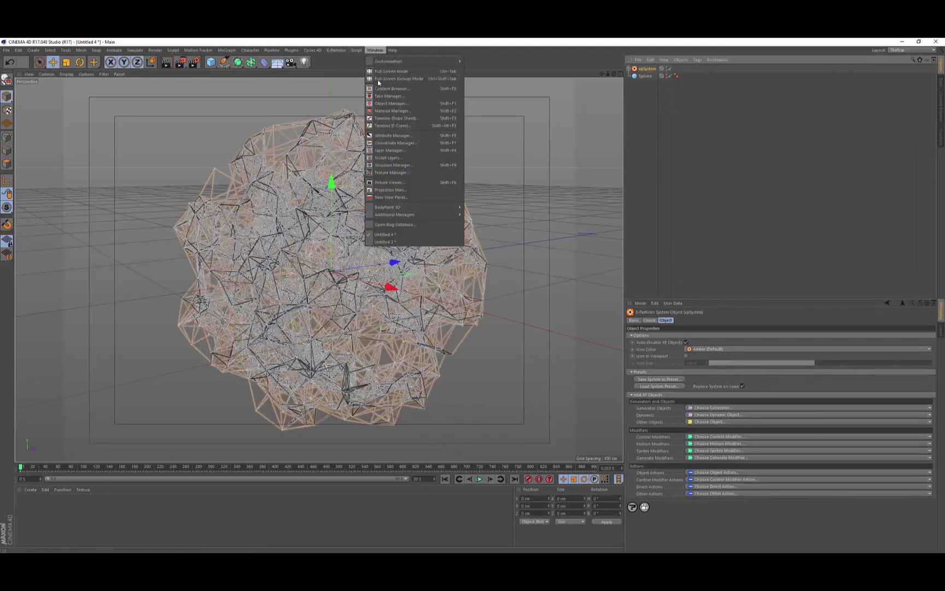
{"action": "left_click", "coordinate": [388, 244]}
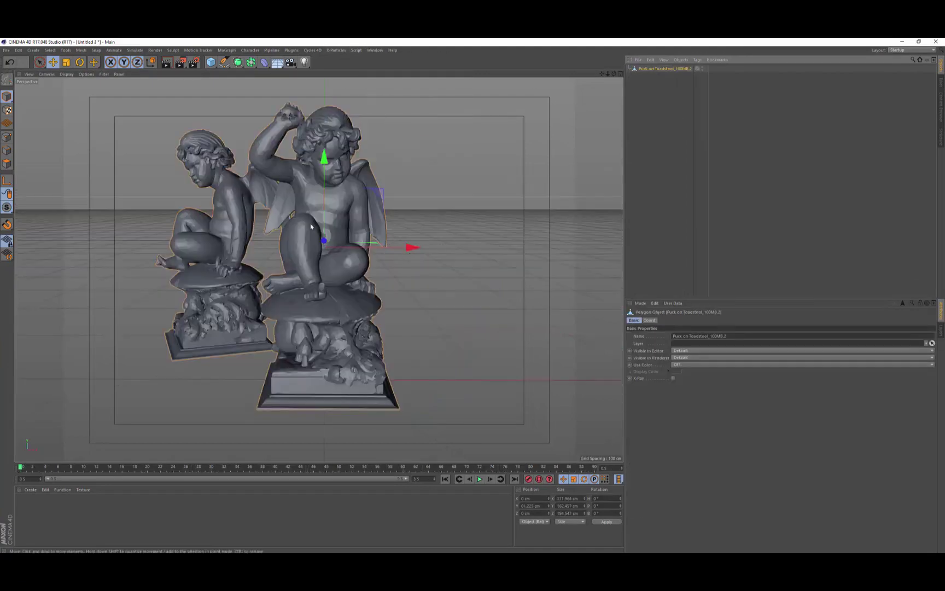
{"action": "left_click", "coordinate": [666, 143]}
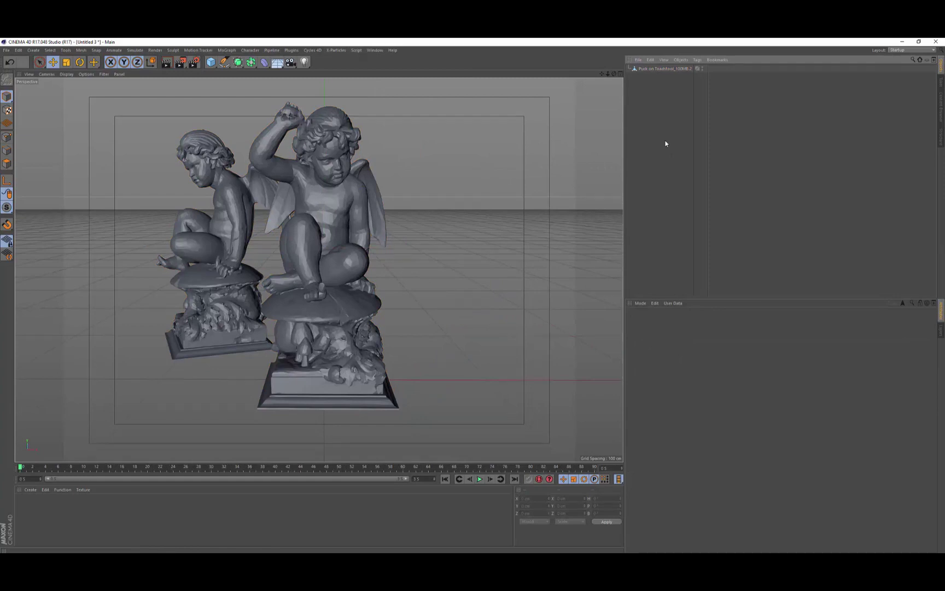
{"action": "key", "text": "ctrl+v"}
{"action": "left_click", "coordinate": [666, 143]}
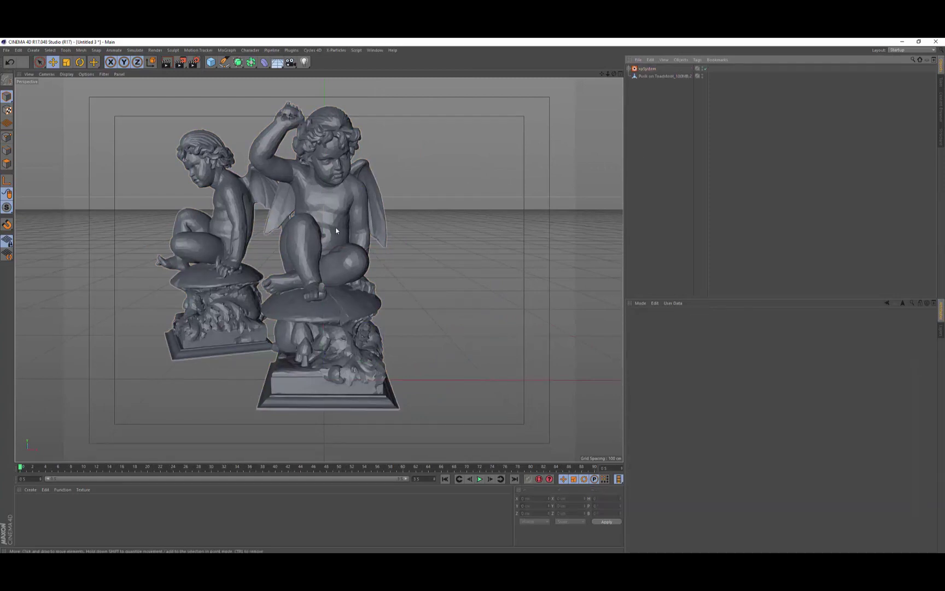
Step: Set the Puck on Toadstool statue as xpEmitter's source object and hide the statue
{"action": "middle_click_drag", "start_coordinate": [337, 223], "coordinate": [359, 225], "text": "alt"}
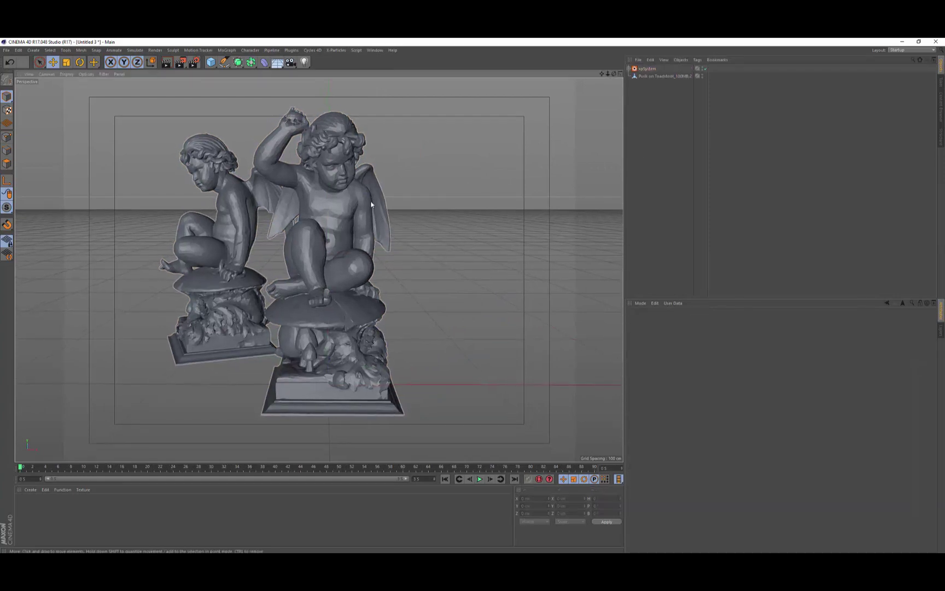
{"action": "mouse_move", "coordinate": [371, 204]}
{"action": "left_mouse_down", "text": "alt"}
{"action": "mouse_move", "coordinate": [342, 207]}
{"action": "mouse_move", "coordinate": [374, 222]}
{"action": "left_mouse_up", "text": "alt"}
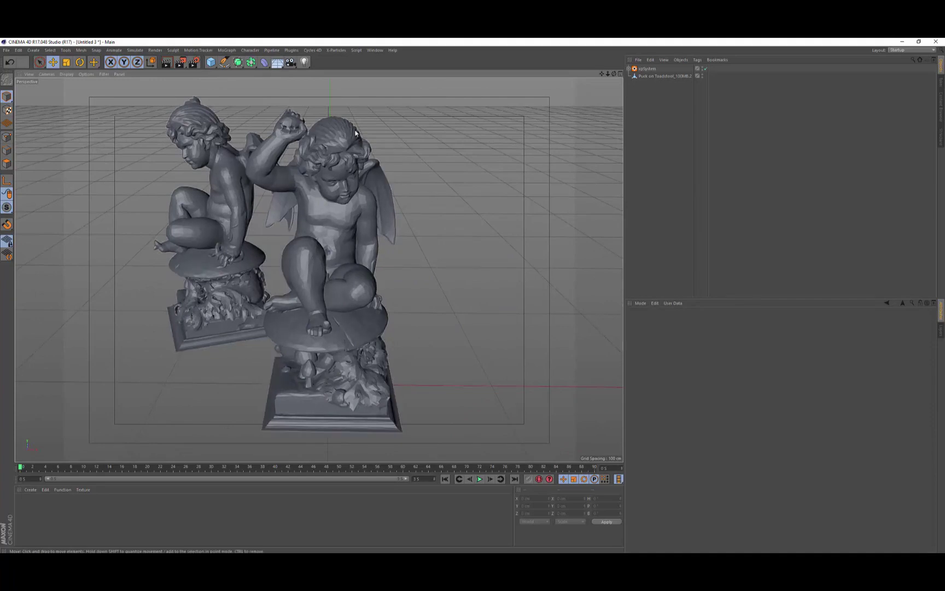
{"action": "left_click", "coordinate": [629, 69]}
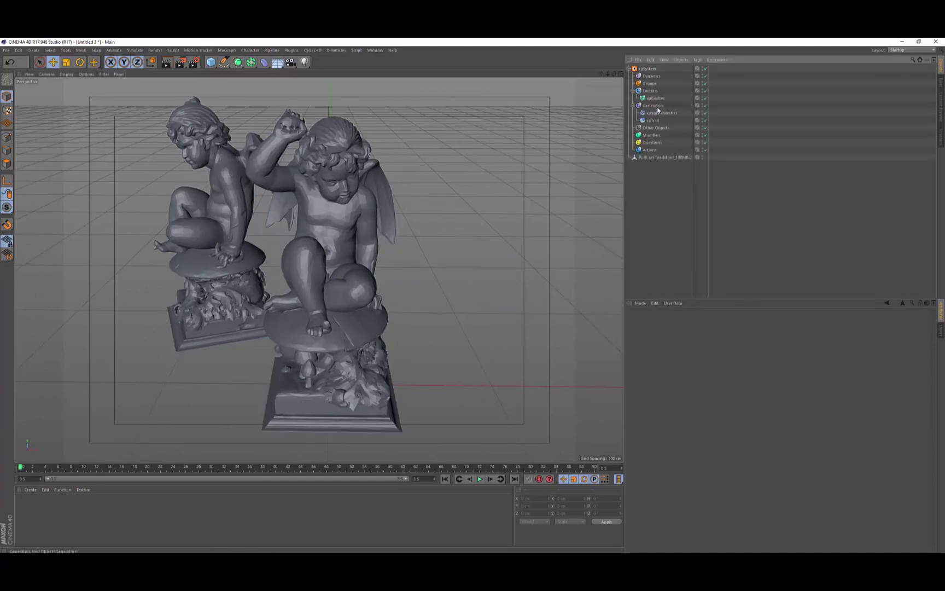
{"action": "left_click", "coordinate": [654, 99]}
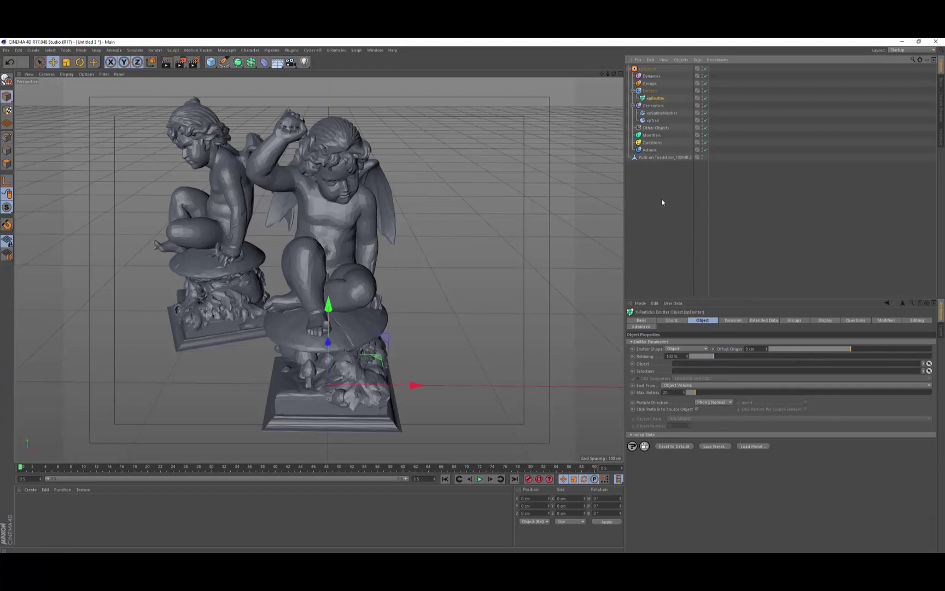
{"action": "left_click", "coordinate": [647, 158]}
{"action": "left_click_drag", "start_coordinate": [674, 314], "coordinate": [678, 363]}
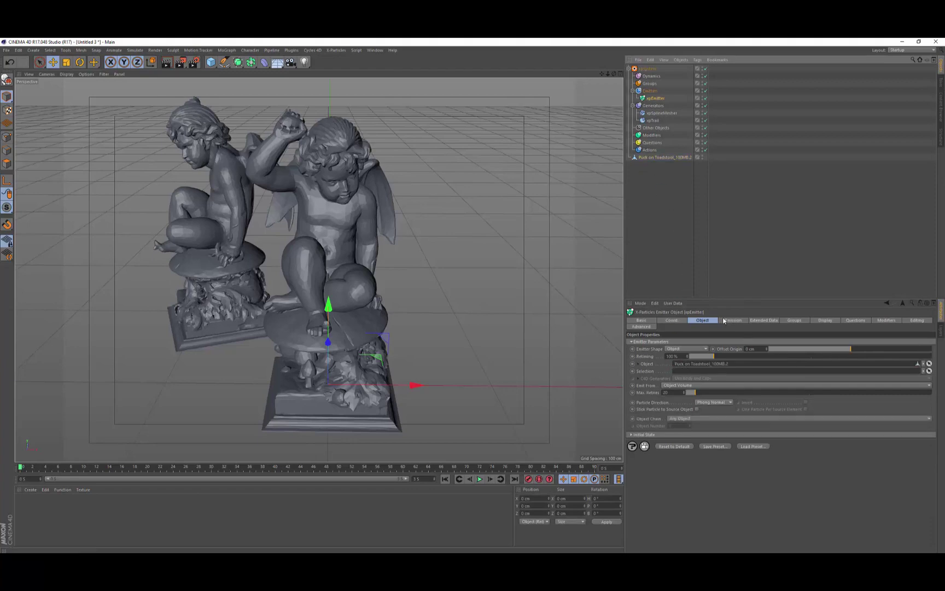
{"action": "left_click", "coordinate": [702, 157]}
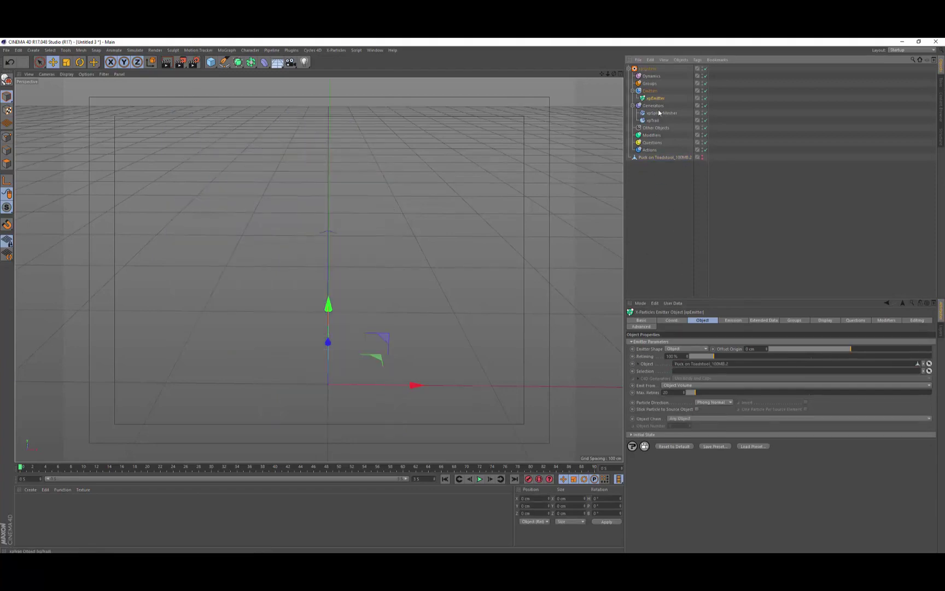
Step: Set xpEmitter's Emit From option to Polygon Area and play the animation to generate particles on the statue
{"action": "left_click", "coordinate": [681, 386]}
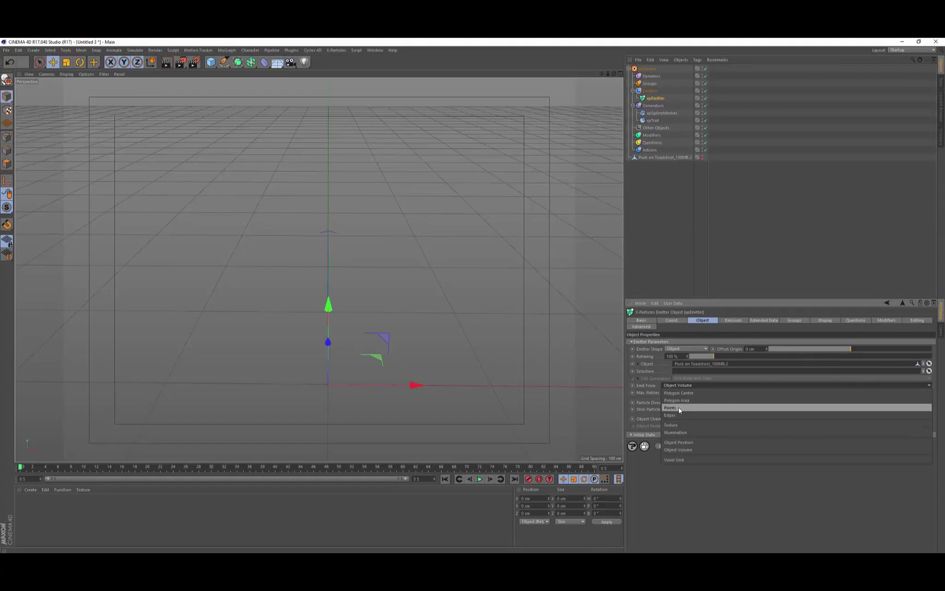
{"action": "left_click", "coordinate": [681, 401]}
{"action": "left_click", "coordinate": [638, 264]}
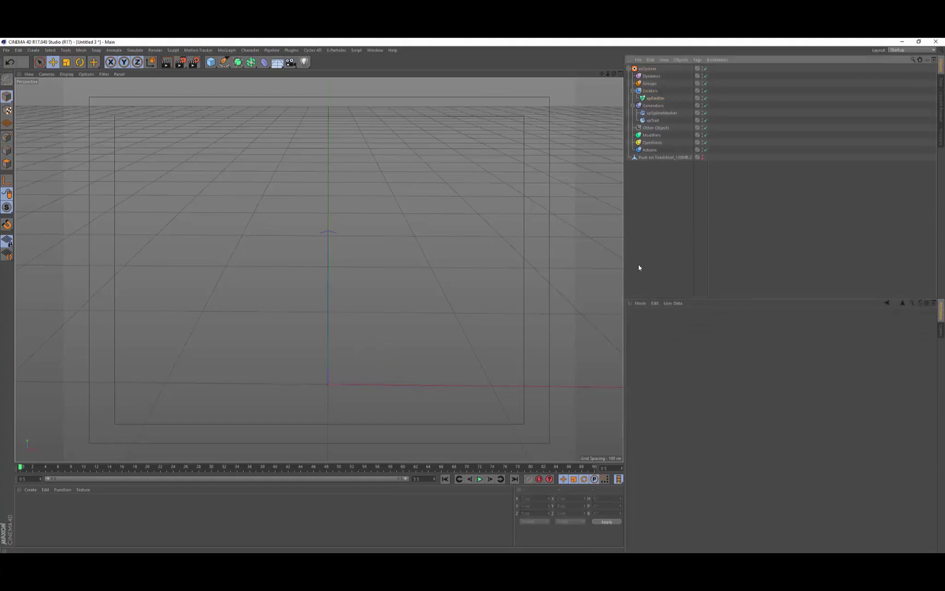
{"action": "key", "text": "F8"}
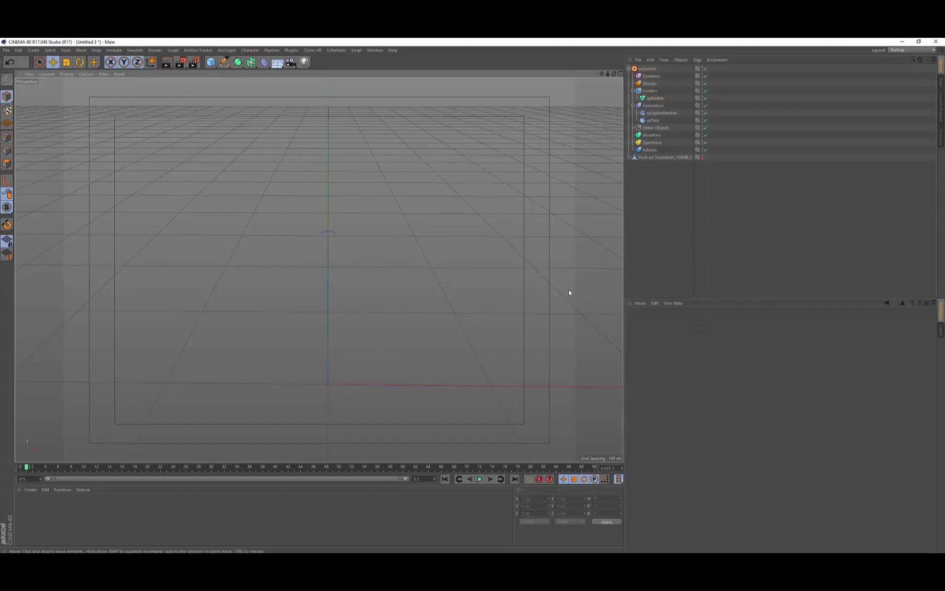
Step: Disable xpSplineMesher and inspect the trail connections covering the statue from different angles
{"action": "left_click", "coordinate": [706, 114]}
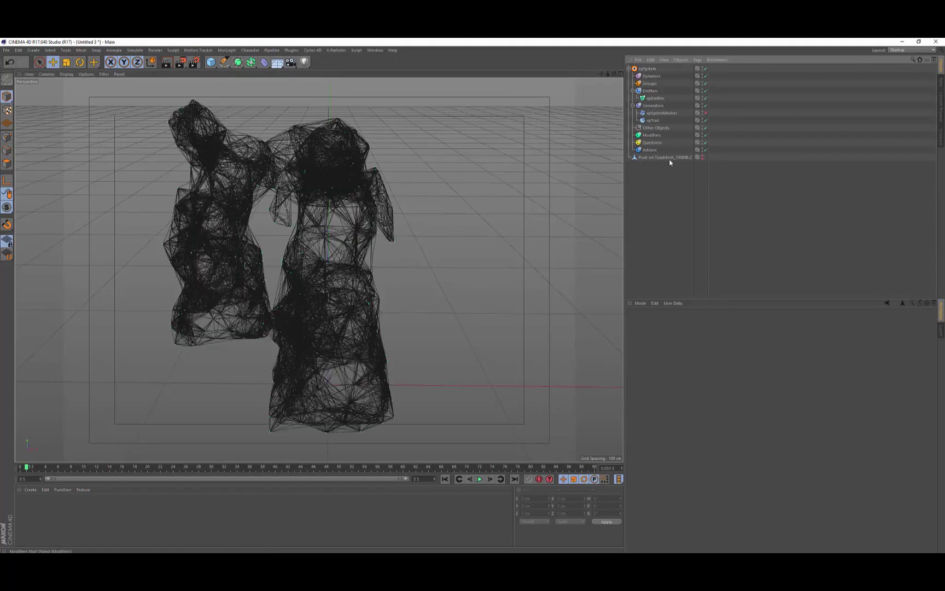
{"action": "left_click_drag", "start_coordinate": [445, 257], "coordinate": [417, 268], "text": "alt"}
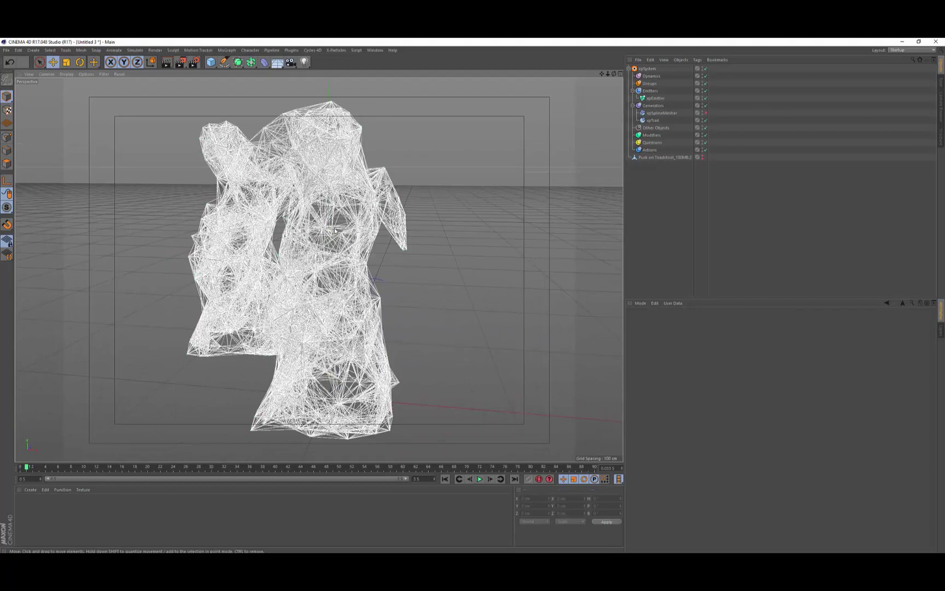
{"action": "scroll", "coordinate": [334, 231], "scroll_direction": "up", "scroll_amount": 3}
{"action": "middle_click_drag", "start_coordinate": [334, 230], "coordinate": [357, 273], "text": "alt"}
{"action": "scroll", "coordinate": [358, 268], "scroll_direction": "up", "scroll_amount": 3}
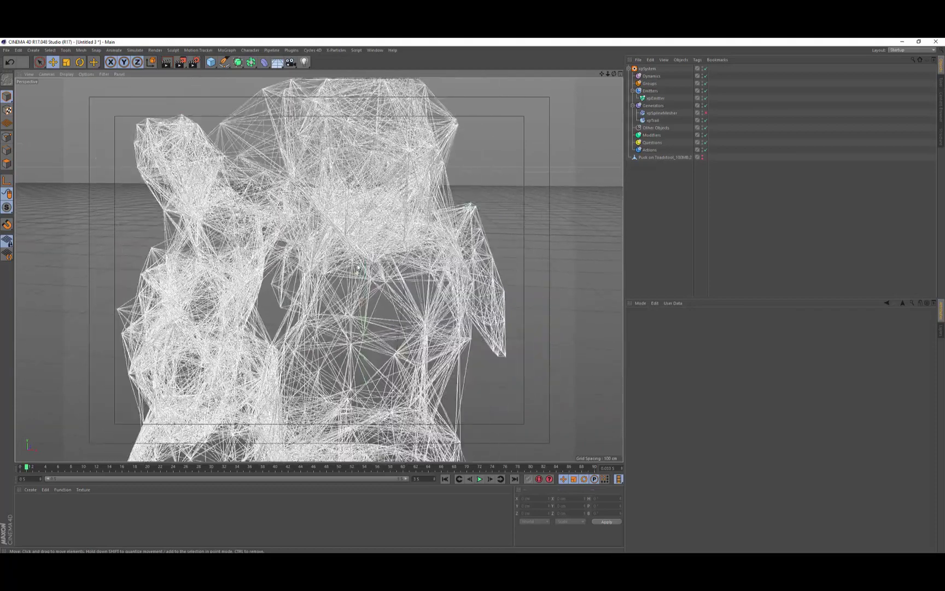
{"action": "scroll", "coordinate": [358, 267], "scroll_direction": "down", "scroll_amount": 2}
Step: Set xpTrail's Distance to 25 and Max. Number to 18, checking how densely the statue's connections fill in
{"action": "left_click", "coordinate": [654, 120]}
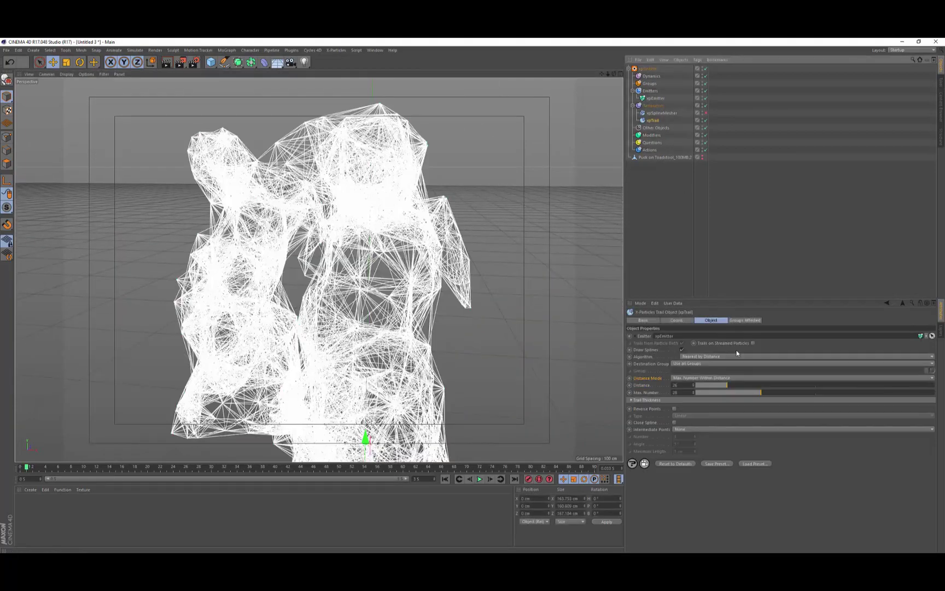
{"action": "mouse_move", "coordinate": [747, 390]}
{"action": "left_mouse_down"}
{"action": "mouse_move", "coordinate": [717, 398]}
{"action": "mouse_move", "coordinate": [732, 385]}
{"action": "mouse_move", "coordinate": [721, 387]}
{"action": "mouse_move", "coordinate": [730, 396]}
{"action": "left_mouse_up"}
{"action": "middle_click_drag", "start_coordinate": [402, 359], "coordinate": [389, 291], "text": "alt"}
{"action": "scroll", "coordinate": [395, 324], "scroll_direction": "down", "scroll_amount": 2}
{"action": "left_click_drag", "start_coordinate": [372, 320], "coordinate": [595, 346], "text": "alt"}
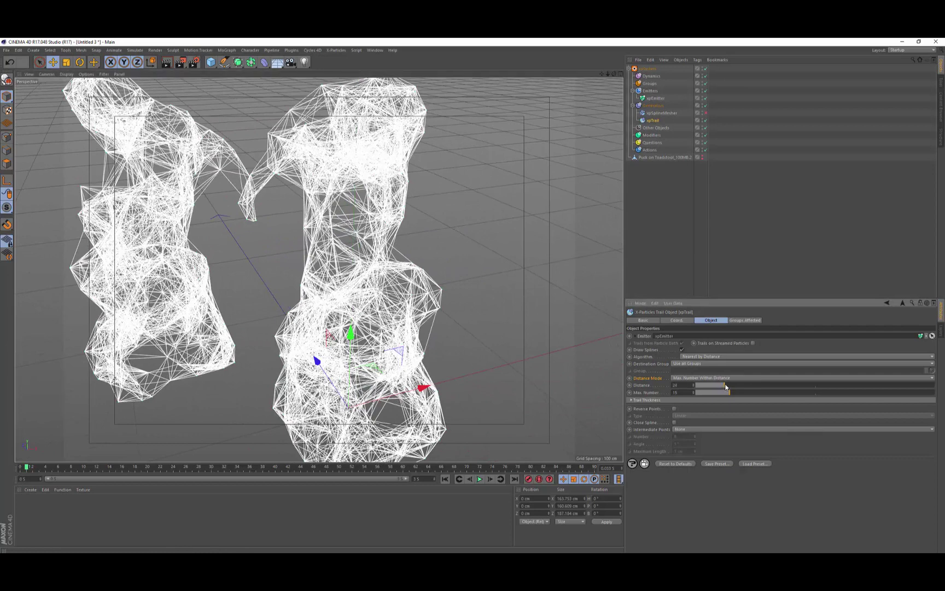
{"action": "left_click_drag", "start_coordinate": [723, 386], "coordinate": [738, 393]}
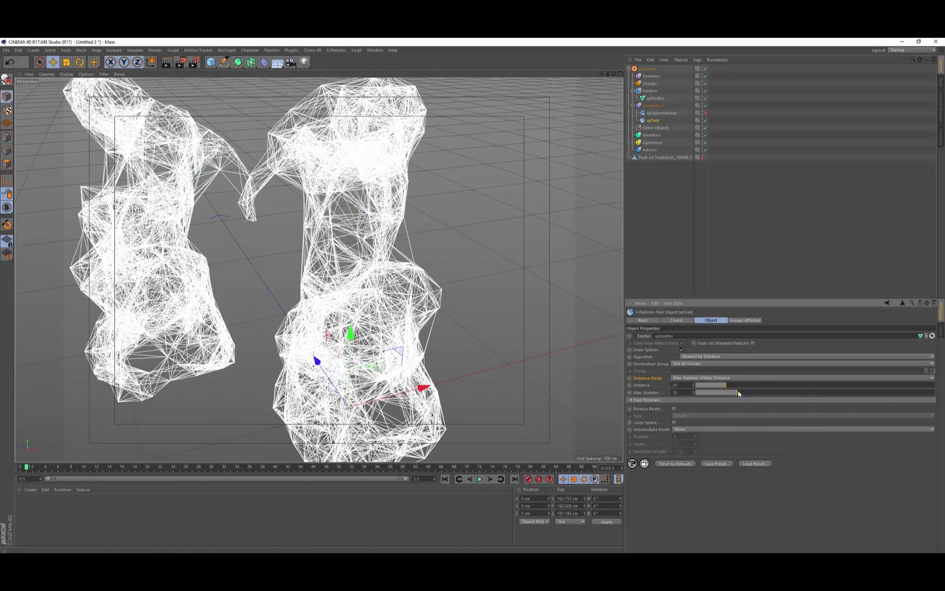
{"action": "scroll", "coordinate": [477, 312], "scroll_direction": "down", "scroll_amount": 4}
{"action": "middle_click_drag", "start_coordinate": [479, 312], "coordinate": [444, 285], "text": "alt"}
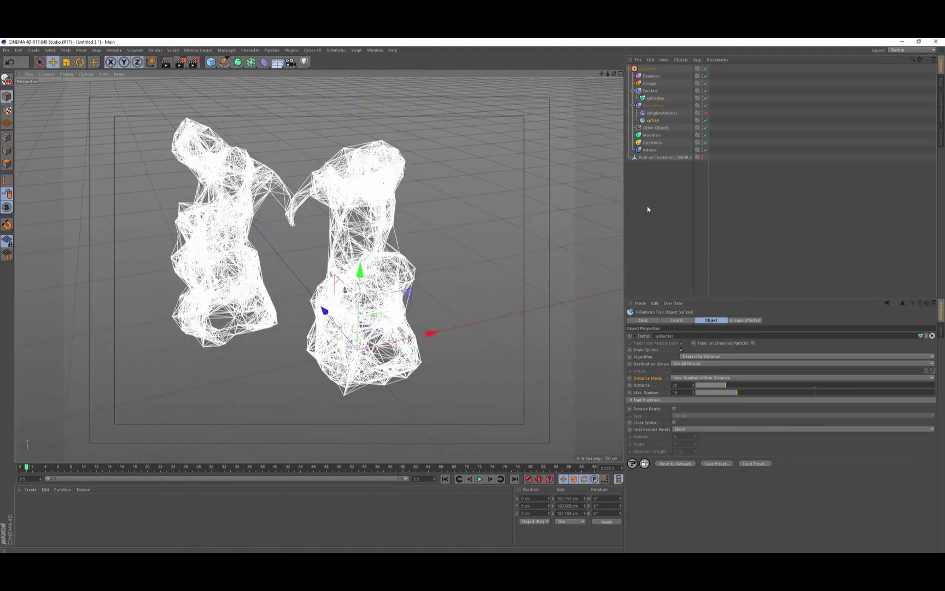
Step: Deselect all objects, re-enable xpSplineMesher, and inspect the meshed statue network
{"action": "left_click", "coordinate": [675, 207]}
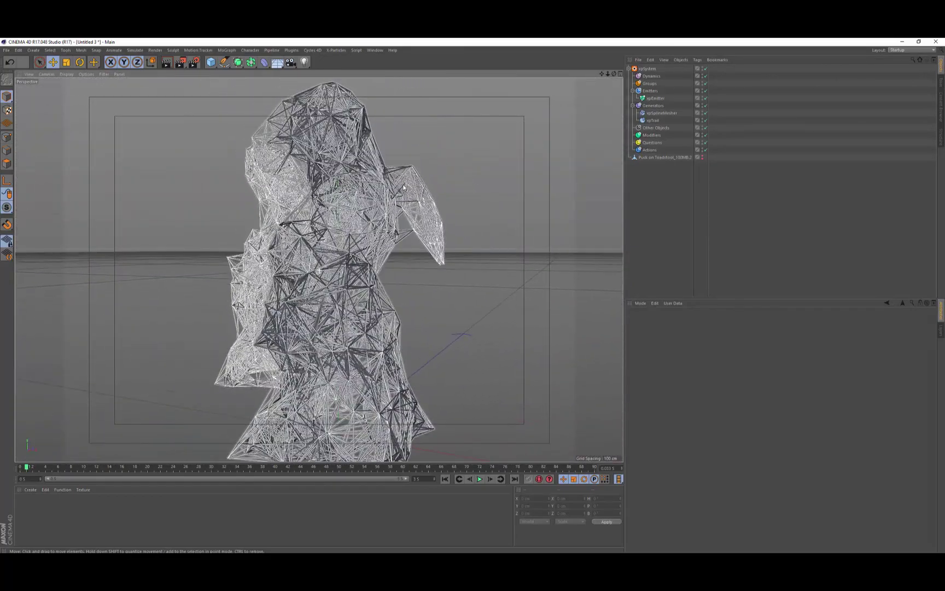
{"action": "mouse_move", "coordinate": [437, 184]}
{"action": "left_mouse_down", "text": "alt"}
{"action": "mouse_move", "coordinate": [415, 196]}
{"action": "mouse_move", "coordinate": [445, 192]}
{"action": "left_mouse_up", "text": "alt"}
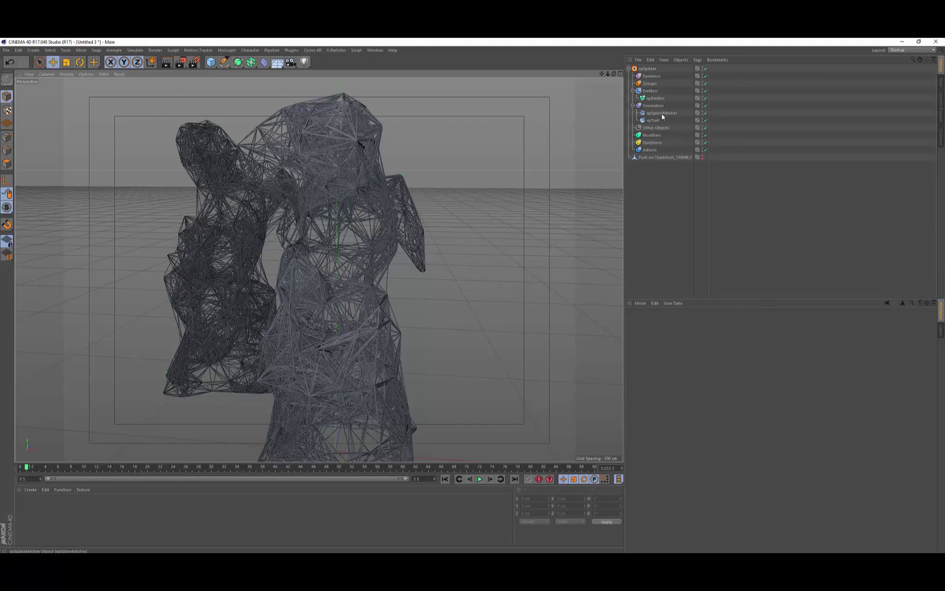
Step: Make a standalone polygon copy of xpSplineMesher at the top of the object hierarchy, then disable and collapse xpSystem
{"action": "left_click", "coordinate": [661, 114]}
{"action": "key", "text": "ctrl+c"}
{"action": "key", "text": "ctrl+v"}
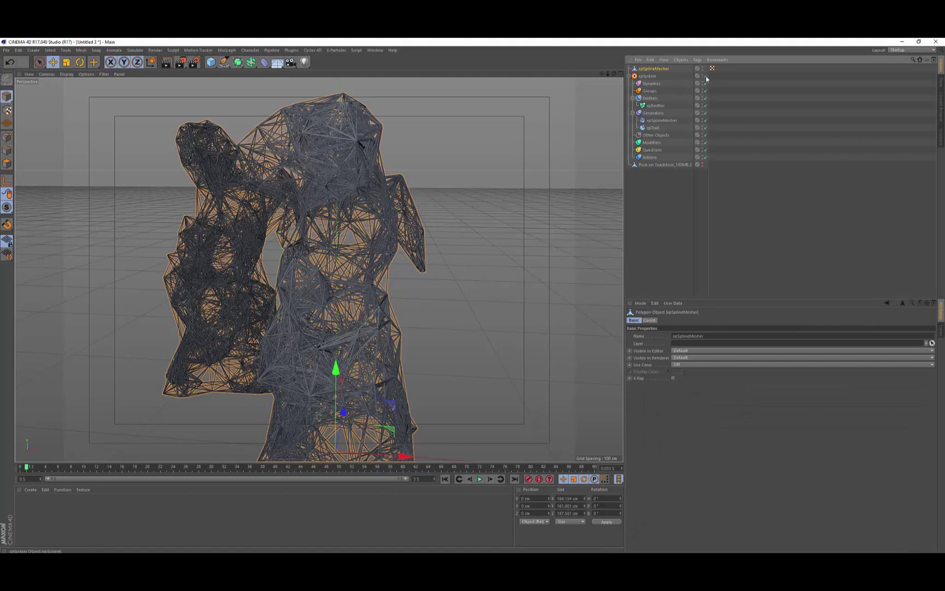
{"action": "left_click", "coordinate": [706, 76]}
{"action": "left_click", "coordinate": [629, 76]}
{"action": "left_click", "coordinate": [652, 116]}
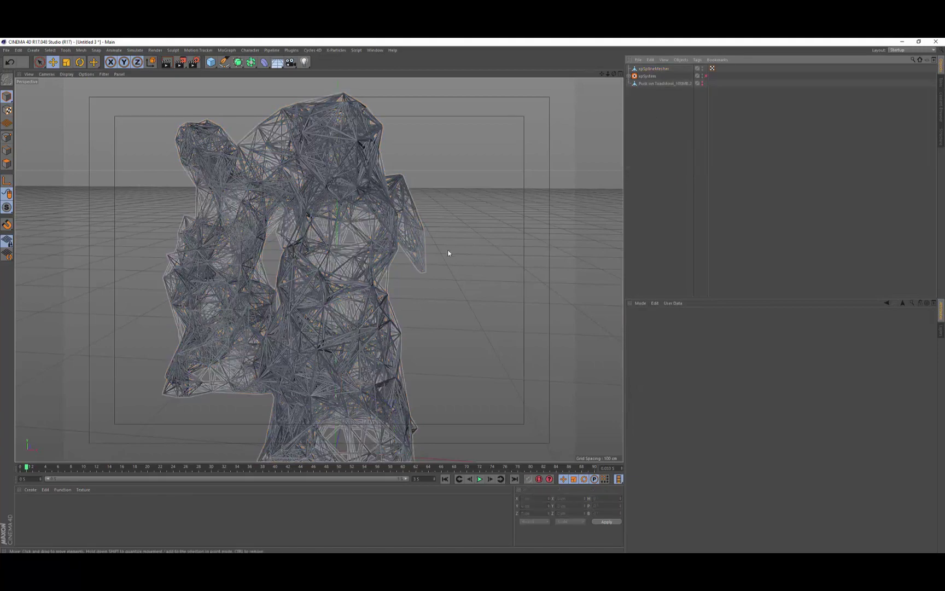
Step: Set the render output preset to HDV 1080 25 and close the render settings
{"action": "left_click_drag", "start_coordinate": [449, 253], "coordinate": [427, 234], "text": "alt"}
{"action": "right_click_drag", "start_coordinate": [427, 234], "coordinate": [410, 234], "text": "alt"}
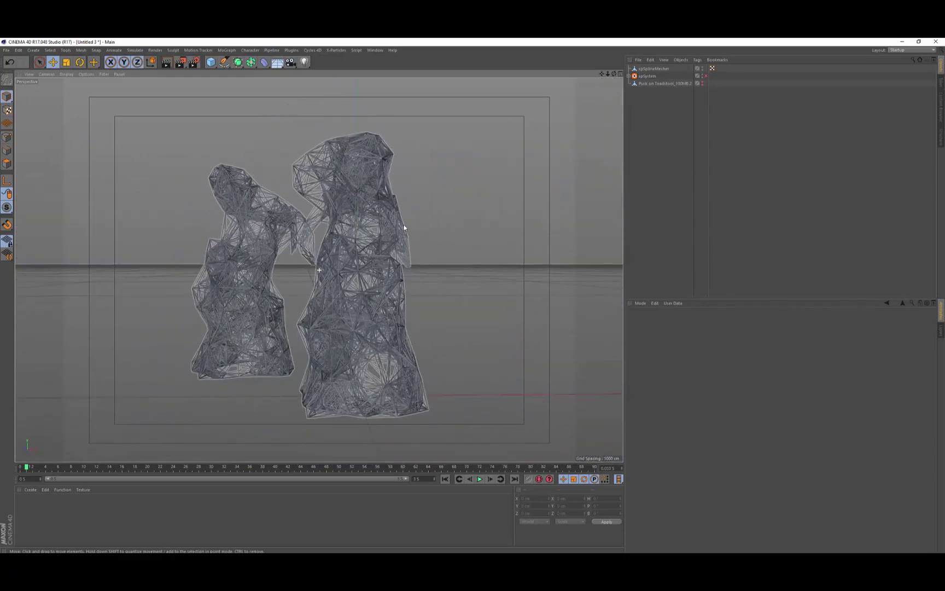
{"action": "left_click_drag", "start_coordinate": [428, 223], "coordinate": [435, 228], "text": "alt"}
{"action": "left_click", "coordinate": [194, 62]}
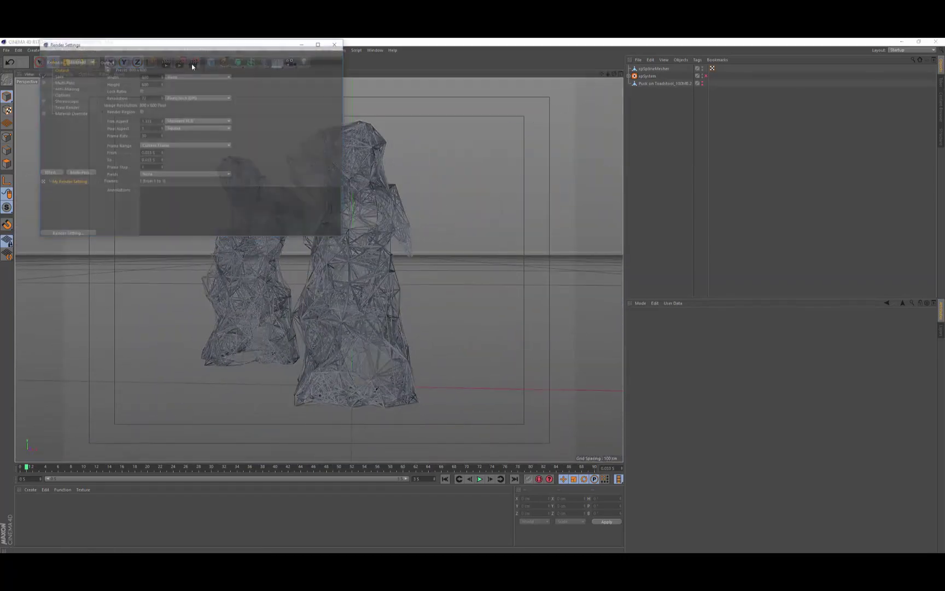
{"action": "left_click", "coordinate": [109, 70]}
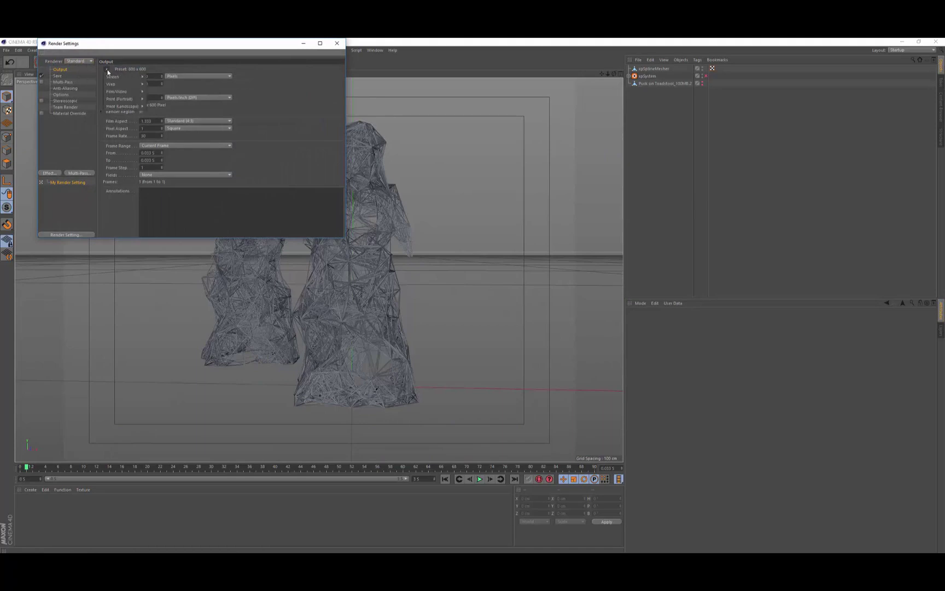
{"action": "mouse_move", "coordinate": [123, 91]}
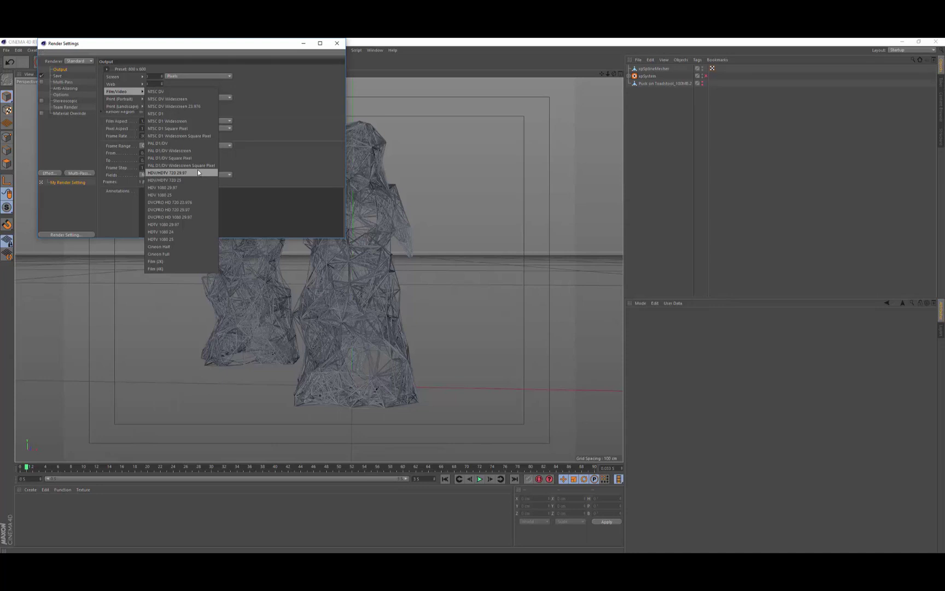
{"action": "left_click", "coordinate": [190, 195]}
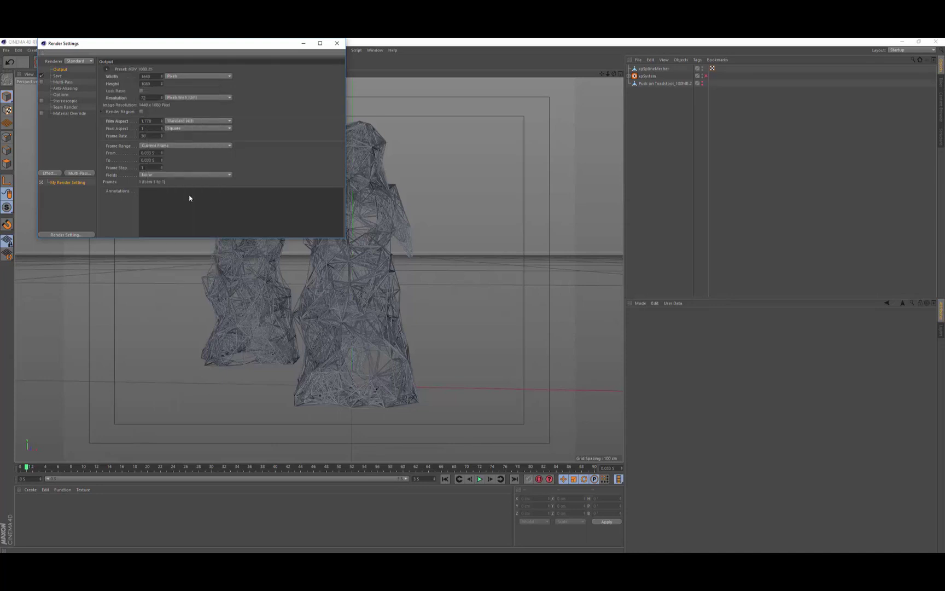
{"action": "left_click", "coordinate": [337, 45]}
Step: Switch to the ENTAGMA reference video to examine its strut network, then return to the scene and view the statue mesh
{"action": "scroll", "coordinate": [378, 339], "scroll_direction": "down", "scroll_amount": 2}
{"action": "left_click_drag", "start_coordinate": [409, 315], "coordinate": [358, 296], "text": "alt"}
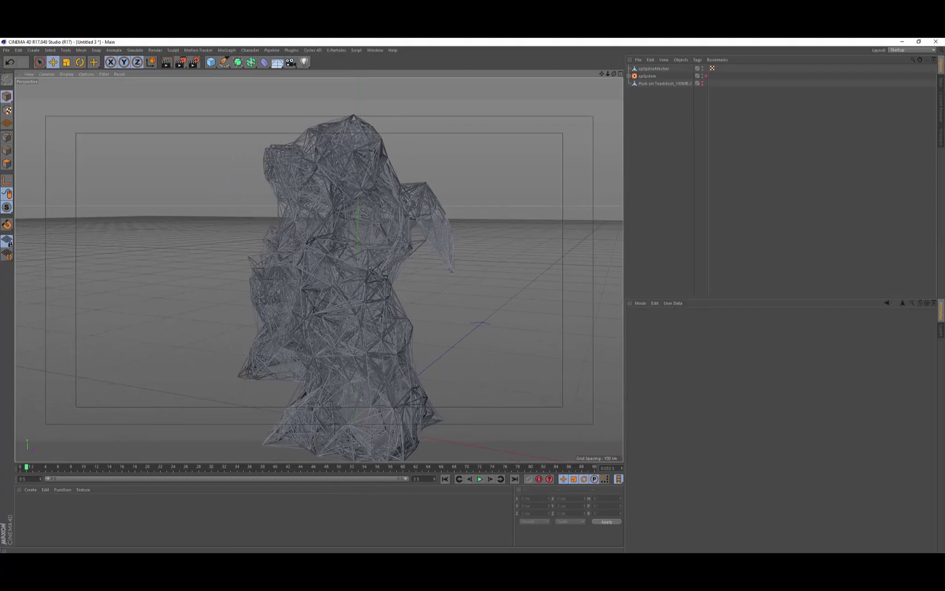
{"action": "key", "text": "alt+Tab"}
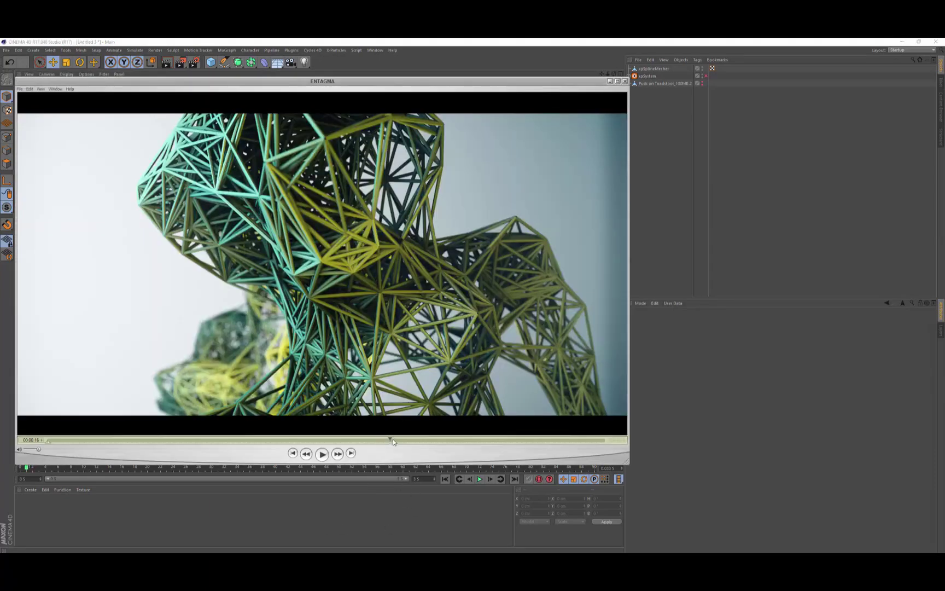
{"action": "left_click_drag", "start_coordinate": [393, 441], "coordinate": [430, 428]}
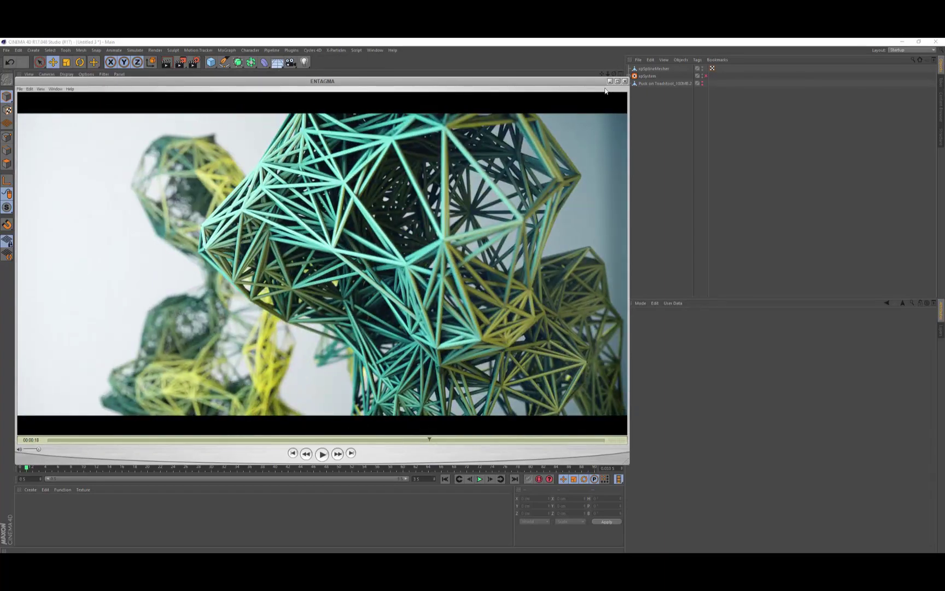
{"action": "left_click", "coordinate": [644, 162]}
{"action": "right_click_drag", "start_coordinate": [359, 344], "coordinate": [340, 288], "text": "alt"}
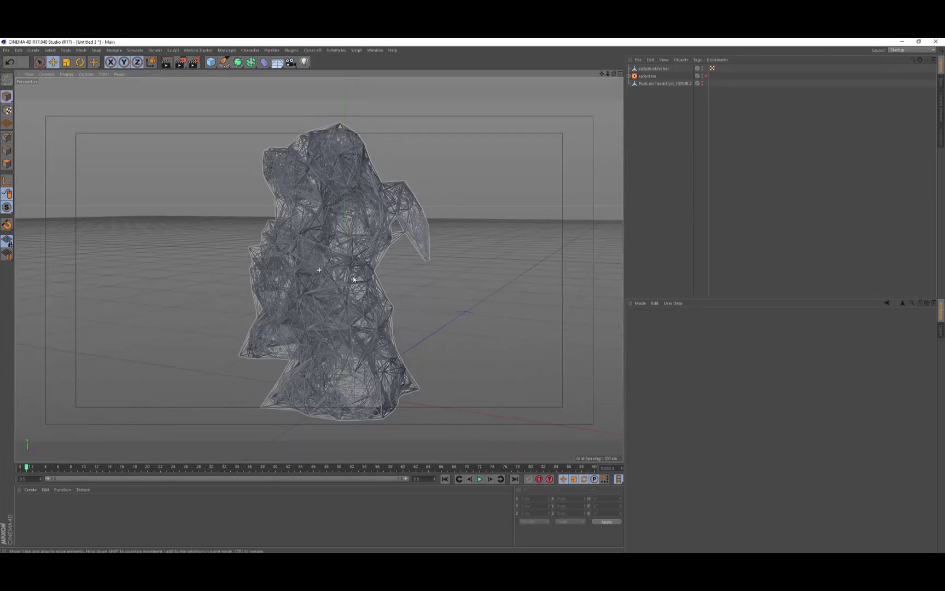
{"action": "left_click_drag", "start_coordinate": [340, 288], "coordinate": [348, 299], "text": "alt"}
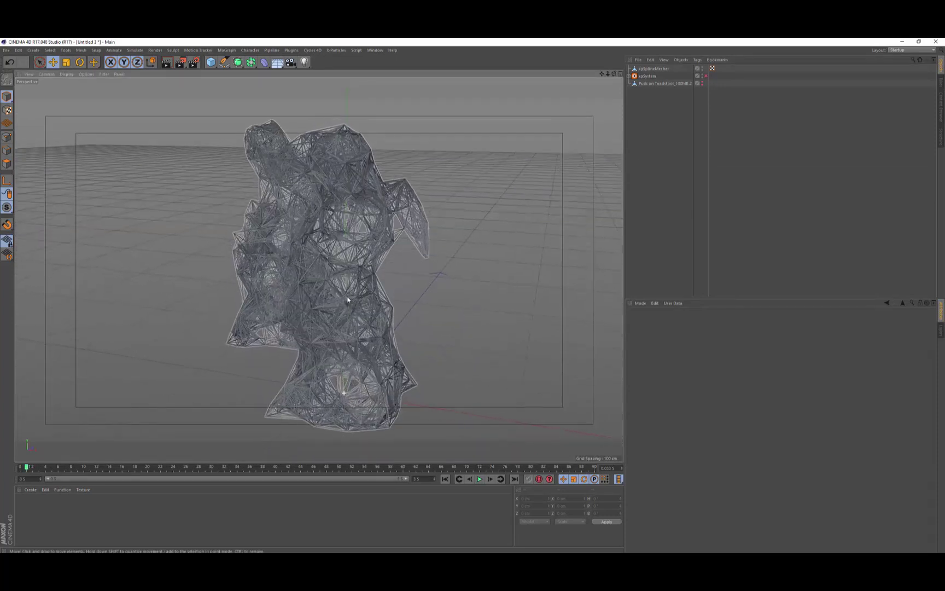
Step: Create a light grey material and increase the Specular Strength of its Default Specular layer
{"action": "left_click", "coordinate": [33, 490]}
{"action": "left_click", "coordinate": [45, 422]}
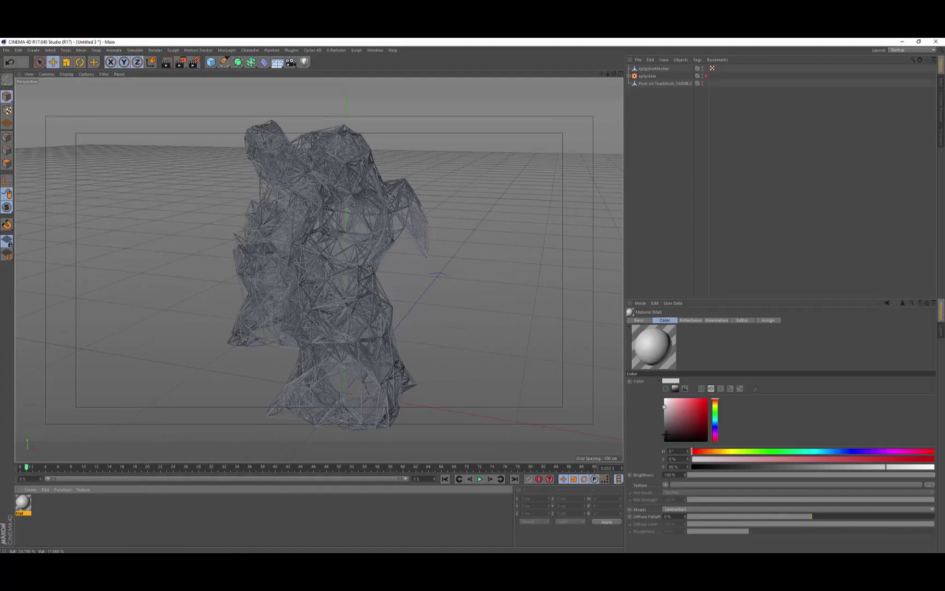
{"action": "left_click_drag", "start_coordinate": [729, 297], "coordinate": [716, 251]}
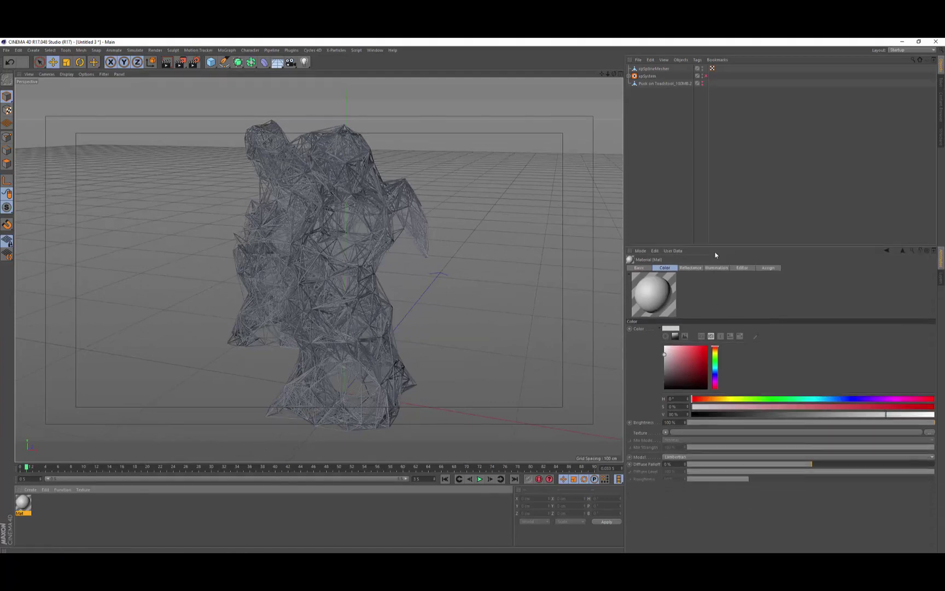
{"action": "left_click", "coordinate": [663, 355]}
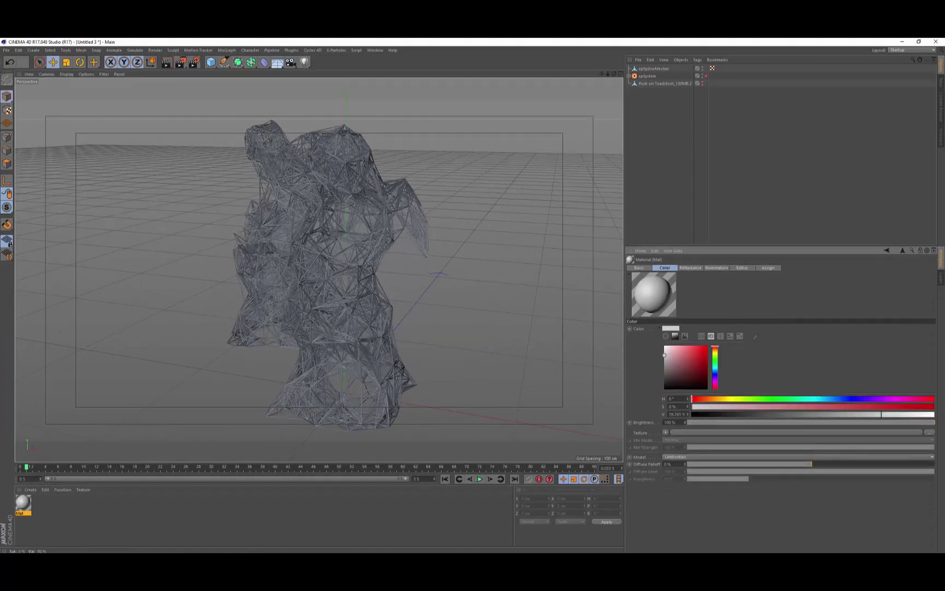
{"action": "left_click", "coordinate": [690, 268]}
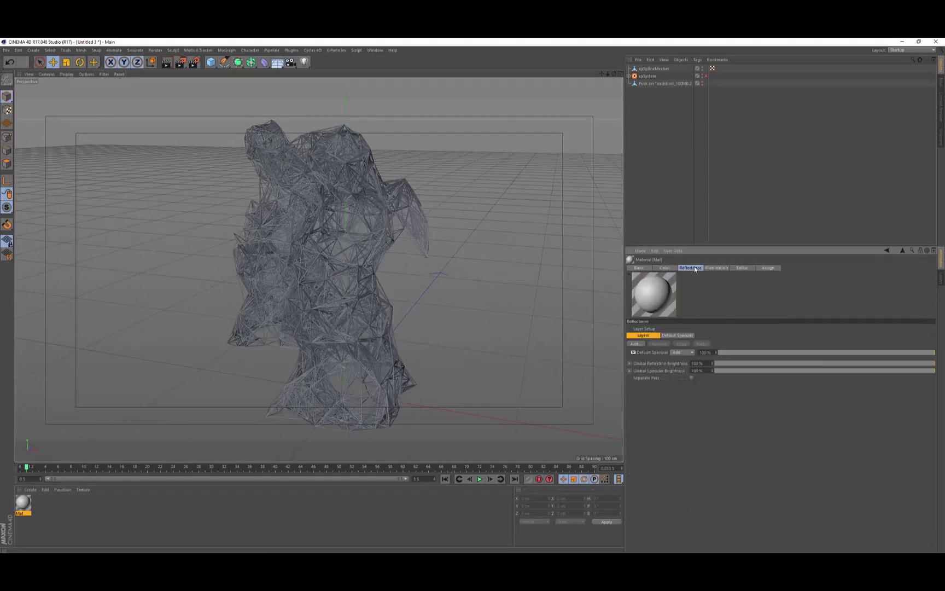
{"action": "left_click", "coordinate": [685, 336]}
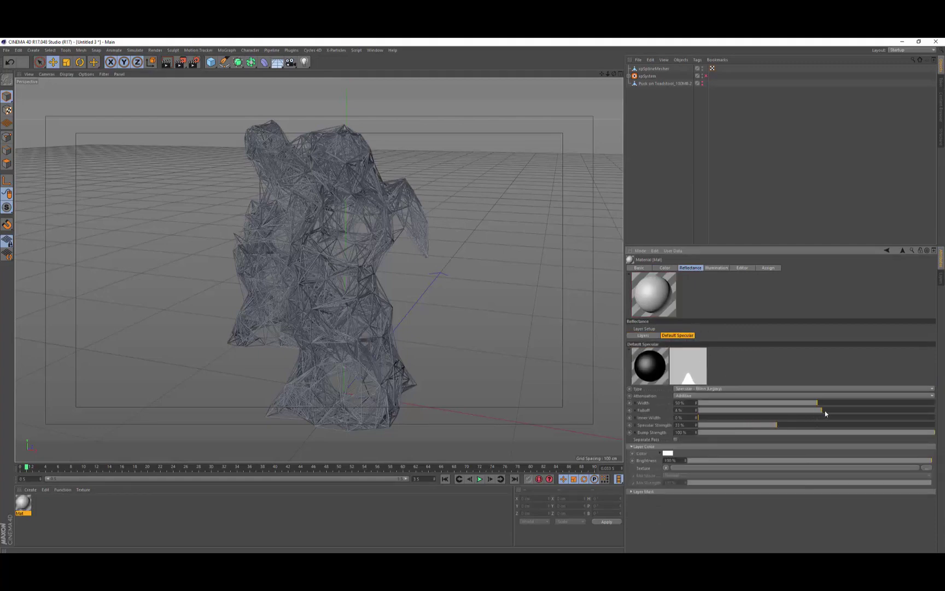
{"action": "left_click_drag", "start_coordinate": [777, 425], "coordinate": [814, 409]}
{"action": "left_click", "coordinate": [793, 425]}
Step: Apply the grey material to the polygon xpSplineMesher object and clear the selection
{"action": "left_click", "coordinate": [25, 504]}
{"action": "left_click_drag", "start_coordinate": [659, 70], "coordinate": [659, 70]}
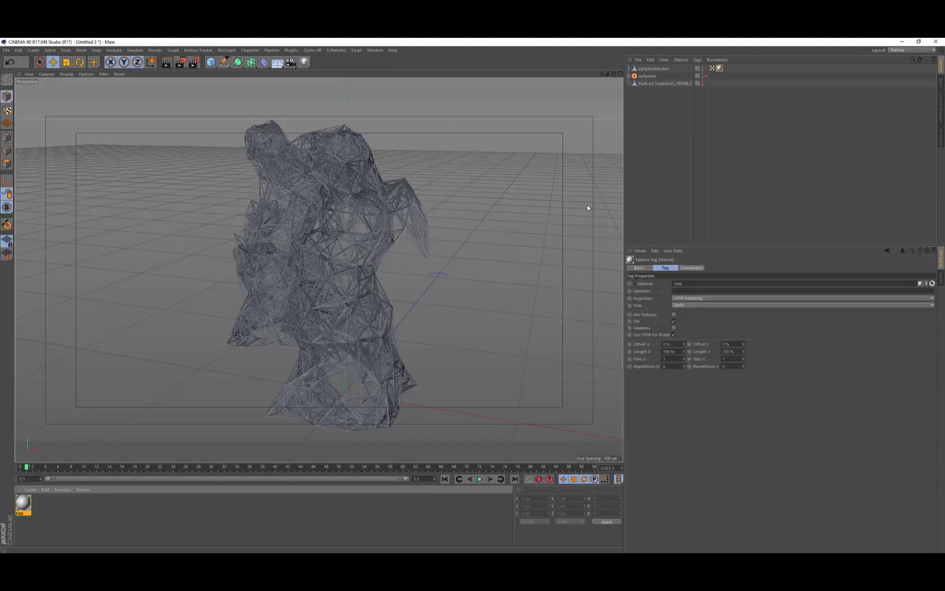
{"action": "left_click", "coordinate": [648, 174]}
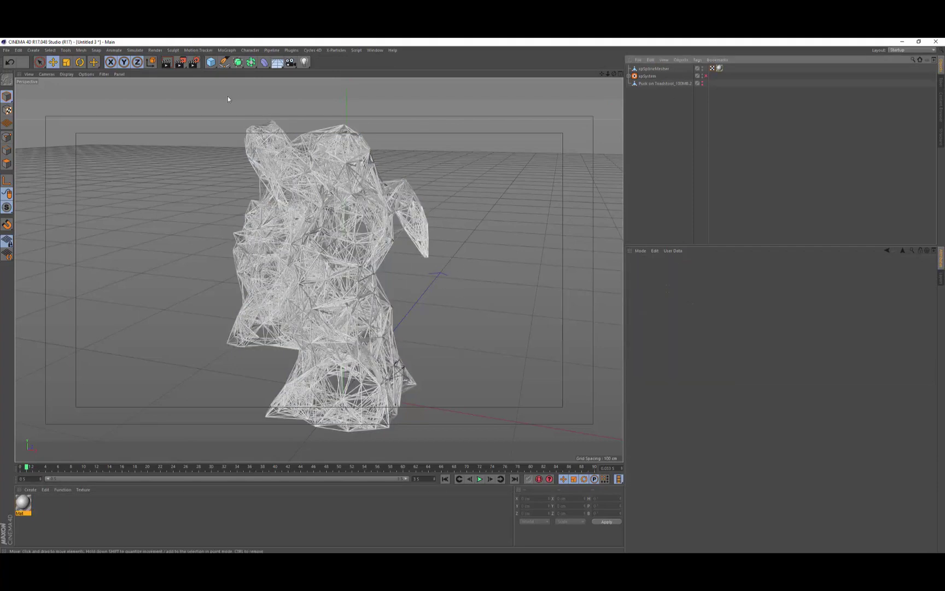
Step: Add a standard light and set its falloff to Inverse Square (Physically Accurate)
{"action": "left_click", "coordinate": [304, 63]}
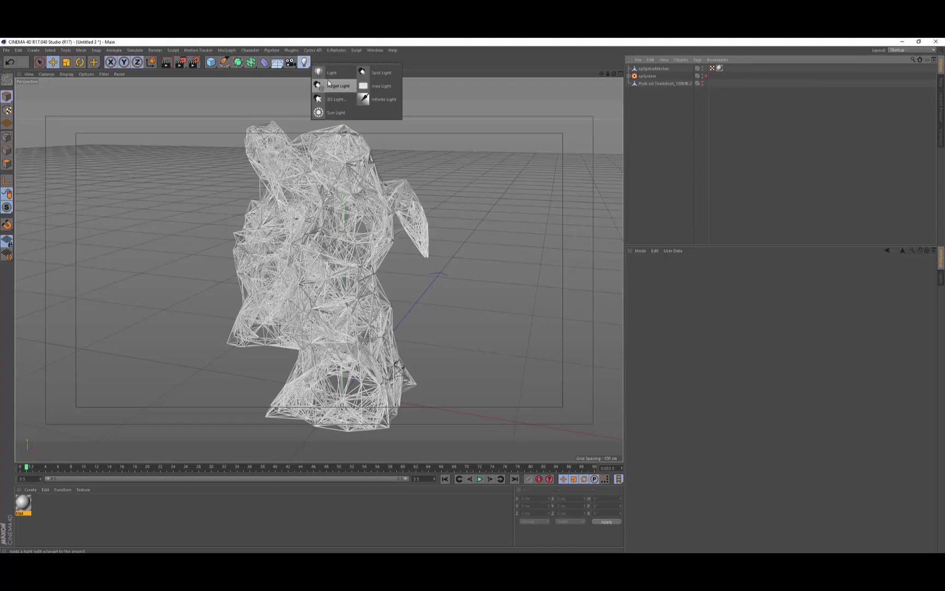
{"action": "left_click", "coordinate": [320, 74]}
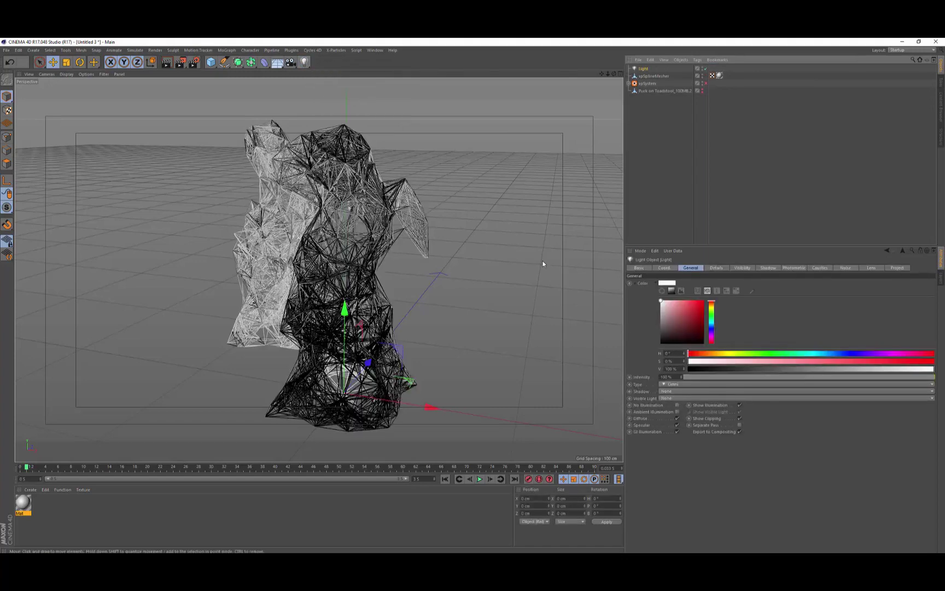
{"action": "left_click", "coordinate": [716, 268]}
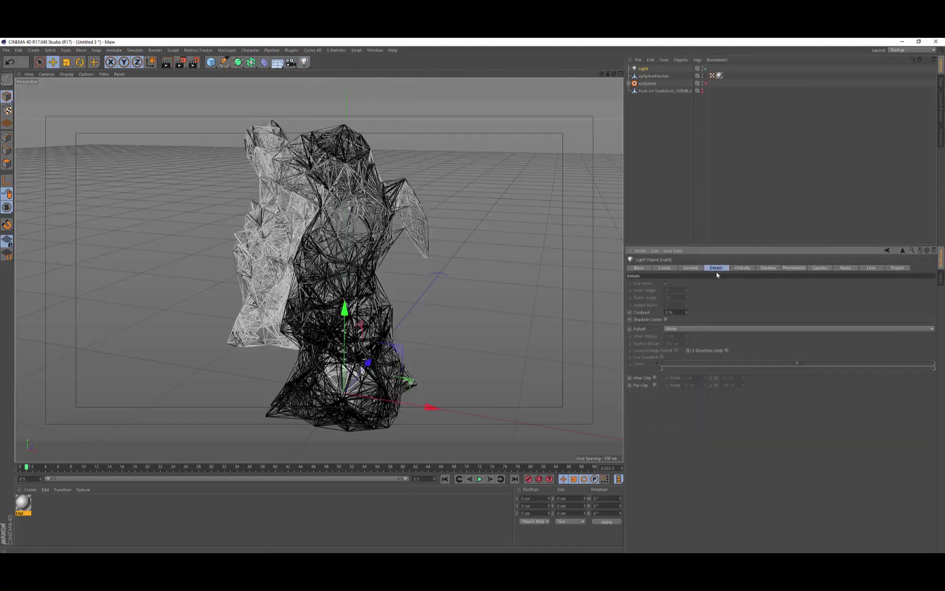
{"action": "left_click", "coordinate": [706, 328]}
{"action": "left_click", "coordinate": [703, 341]}
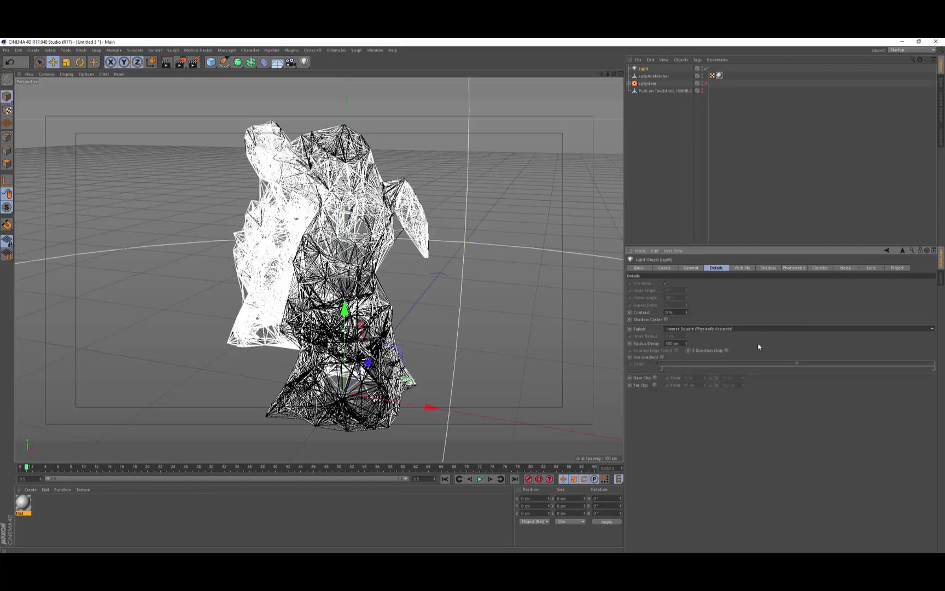
Step: Shrink the light's falloff radius and move the light up and between the statue's two figures
{"action": "scroll", "coordinate": [435, 315], "scroll_direction": "down", "scroll_amount": 5}
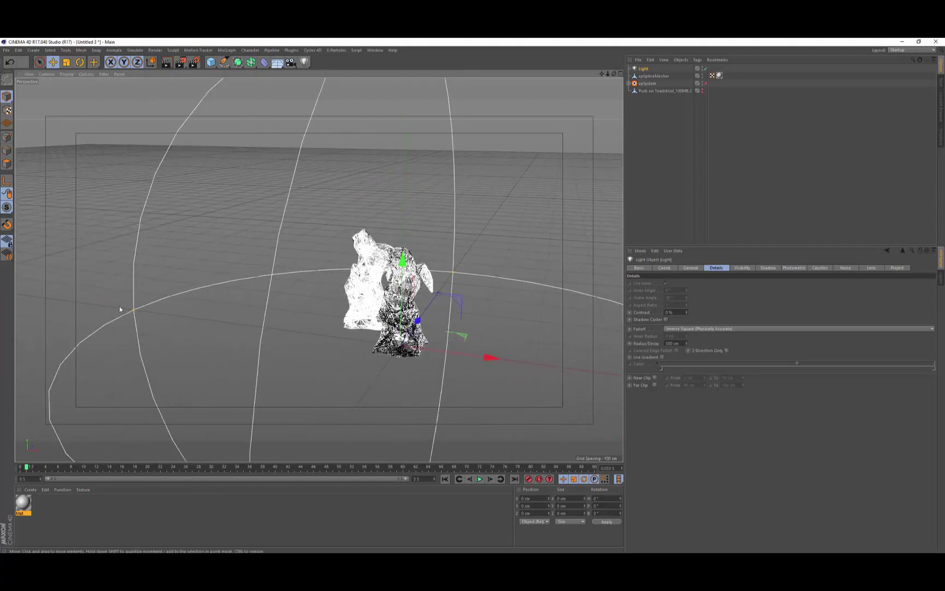
{"action": "left_click_drag", "start_coordinate": [120, 309], "coordinate": [286, 346]}
{"action": "left_click_drag", "start_coordinate": [431, 322], "coordinate": [402, 301], "text": "alt"}
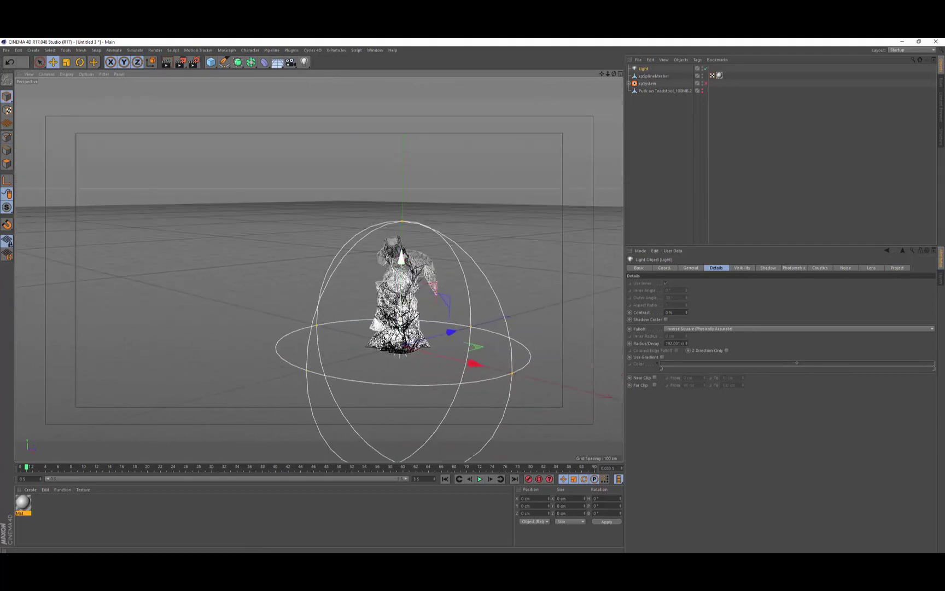
{"action": "left_click_drag", "start_coordinate": [401, 258], "coordinate": [401, 207]}
{"action": "left_click_drag", "start_coordinate": [289, 324], "coordinate": [340, 349]}
{"action": "left_click_drag", "start_coordinate": [341, 349], "coordinate": [313, 368], "text": "alt"}
{"action": "left_click_drag", "start_coordinate": [235, 360], "coordinate": [316, 345]}
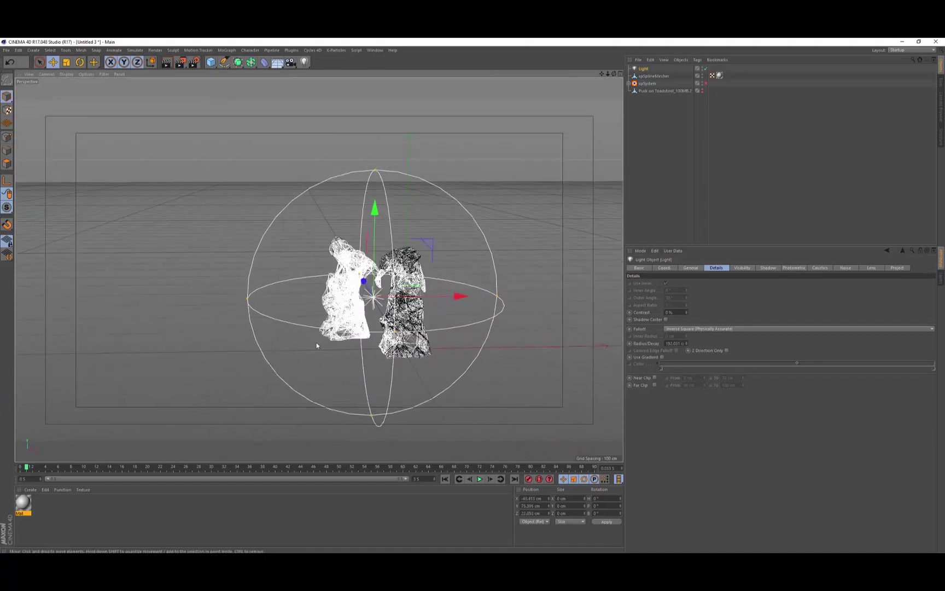
Step: Set the light's color to pale yellow with a hue of about 50° and its shadow type to Area
{"action": "left_click", "coordinate": [664, 267]}
{"action": "left_click", "coordinate": [690, 268]}
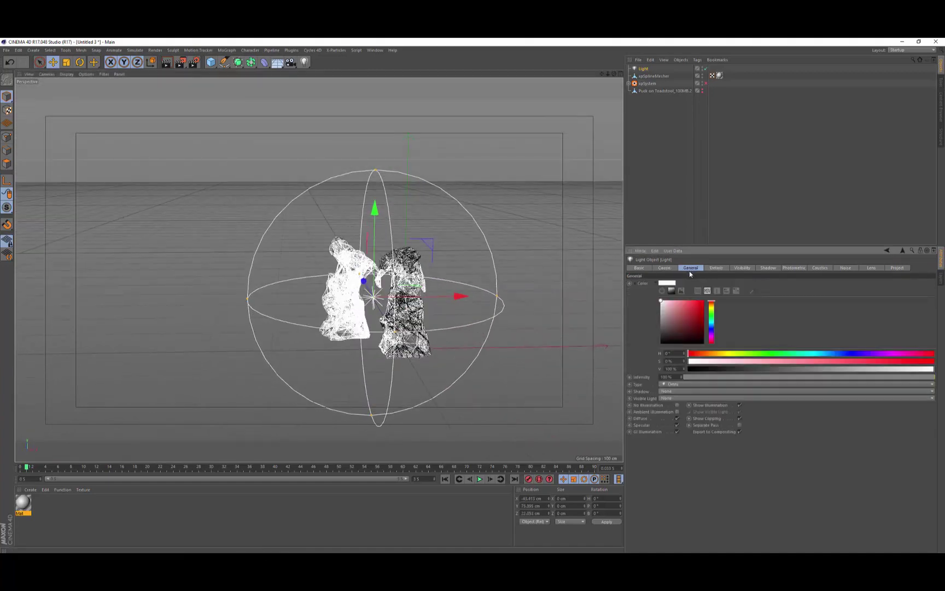
{"action": "left_click_drag", "start_coordinate": [706, 355], "coordinate": [722, 354]}
{"action": "left_click", "coordinate": [678, 306]}
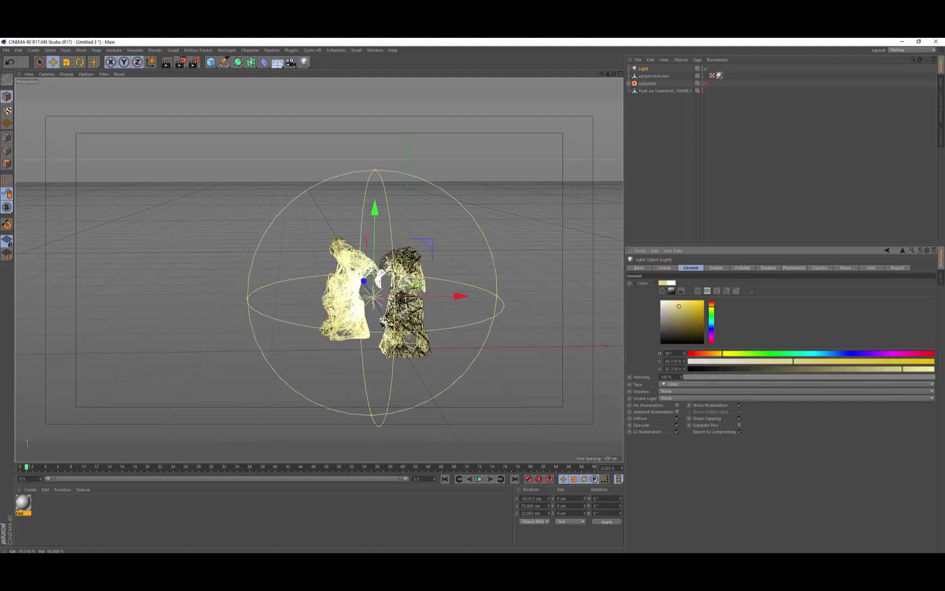
{"action": "left_click", "coordinate": [669, 391]}
{"action": "left_click", "coordinate": [684, 417]}
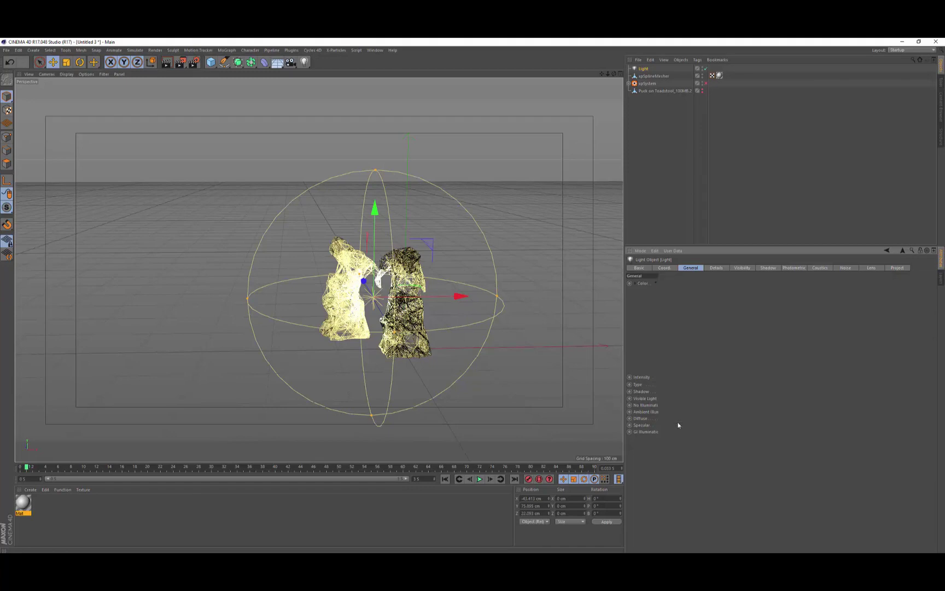
Step: Rotate the light to a heading of about 147° and place a duplicate of it farther out beside the statue
{"action": "left_click_drag", "start_coordinate": [417, 369], "coordinate": [422, 230], "text": "alt"}
{"action": "key", "text": "r"}
{"action": "key", "text": "e"}
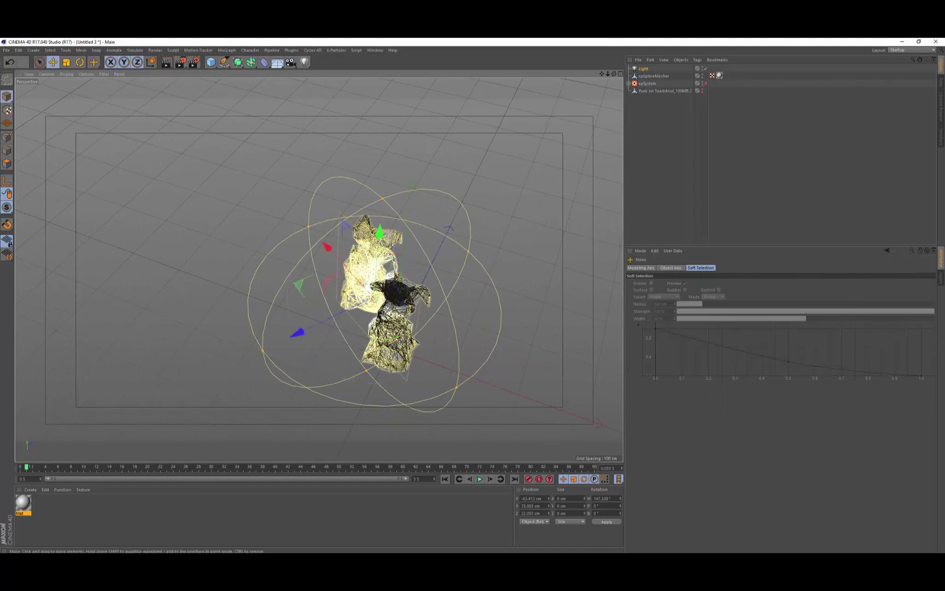
{"action": "left_click_drag", "start_coordinate": [315, 328], "coordinate": [426, 302]}
{"action": "left_click_drag", "start_coordinate": [388, 251], "coordinate": [389, 234]}
{"action": "left_click_drag", "start_coordinate": [456, 272], "coordinate": [248, 344], "text": "alt"}
Step: Change the duplicated light's color to mint green
{"action": "left_click", "coordinate": [643, 70]}
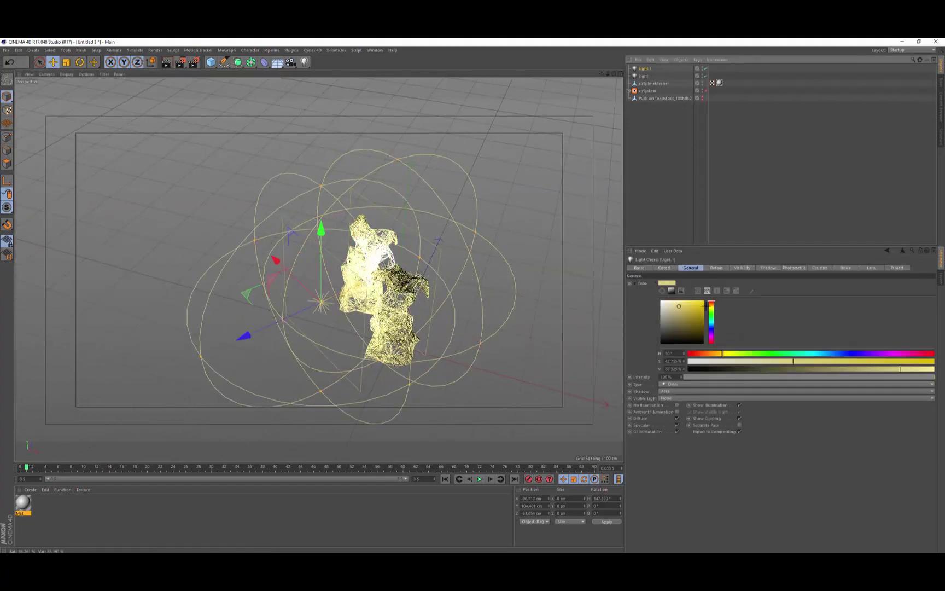
{"action": "left_click_drag", "start_coordinate": [708, 306], "coordinate": [712, 318]}
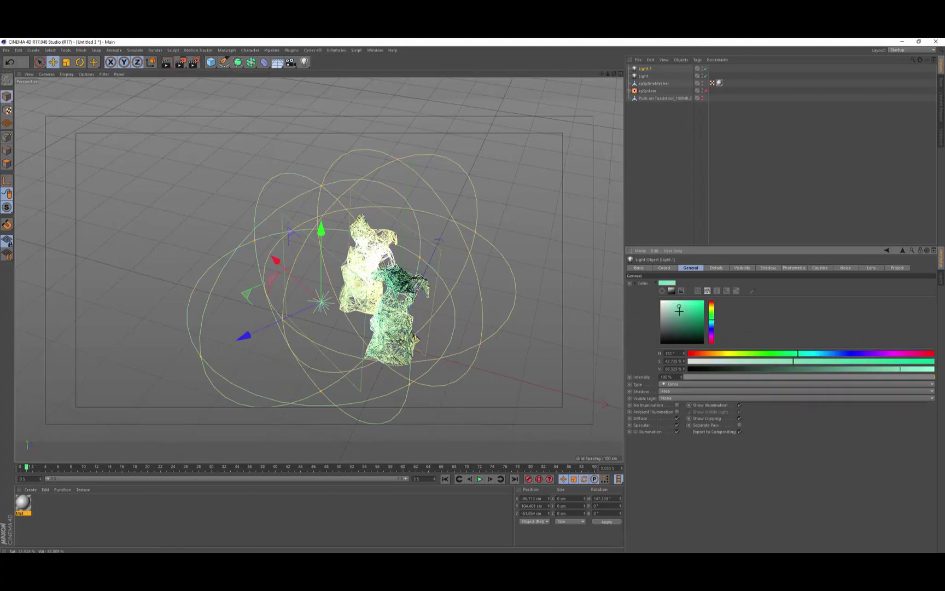
{"action": "left_click_drag", "start_coordinate": [679, 310], "coordinate": [681, 310]}
Step: Move the mint green light above and outside the statue, to a height of about 154 cm, checking the lighting up close
{"action": "left_click_drag", "start_coordinate": [284, 350], "coordinate": [315, 347], "text": "alt"}
{"action": "left_click_drag", "start_coordinate": [315, 347], "coordinate": [309, 290], "text": "alt"}
{"action": "right_click_drag", "start_coordinate": [312, 284], "coordinate": [371, 265], "text": "alt"}
{"action": "scroll", "coordinate": [371, 261], "scroll_direction": "up", "scroll_amount": 5}
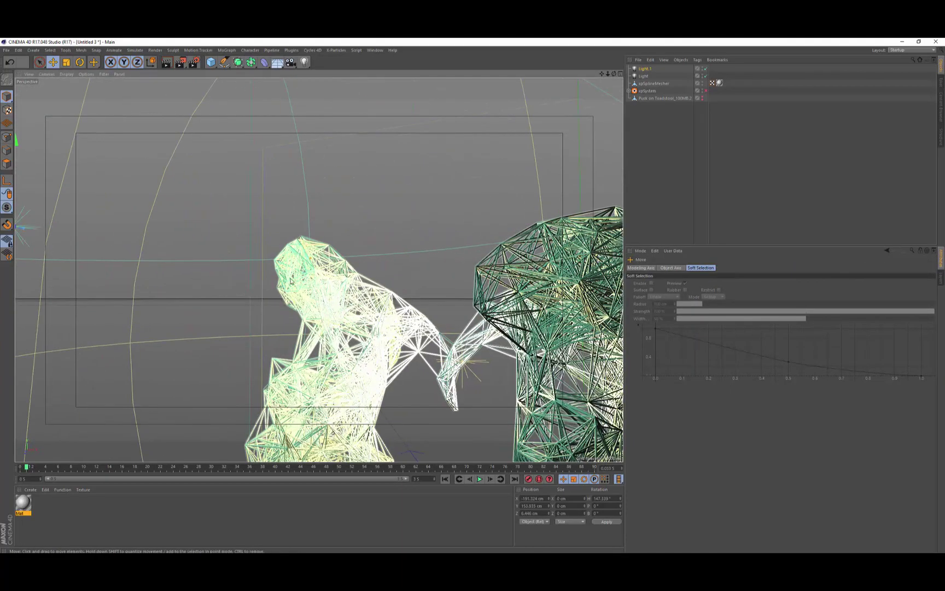
{"action": "scroll", "coordinate": [358, 265], "scroll_direction": "down", "scroll_amount": 3}
{"action": "right_click_drag", "start_coordinate": [293, 310], "coordinate": [251, 327], "text": "alt"}
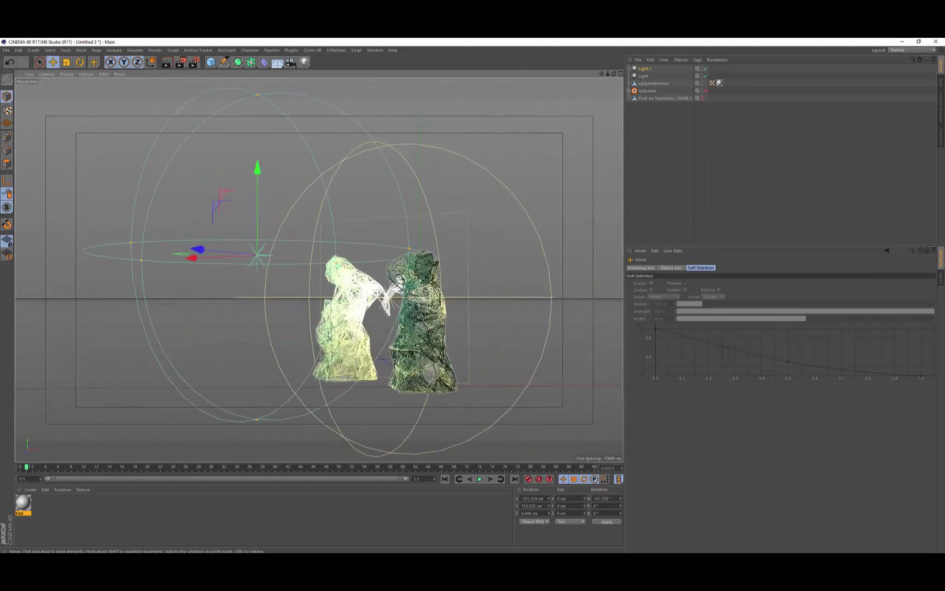
Step: Rotate the mint green light beside the statue so that it aims at the figures
{"action": "middle_click_drag", "start_coordinate": [361, 337], "coordinate": [354, 321], "text": "alt"}
{"action": "left_click_drag", "start_coordinate": [311, 317], "coordinate": [327, 373], "text": "alt"}
{"action": "key", "text": "r"}
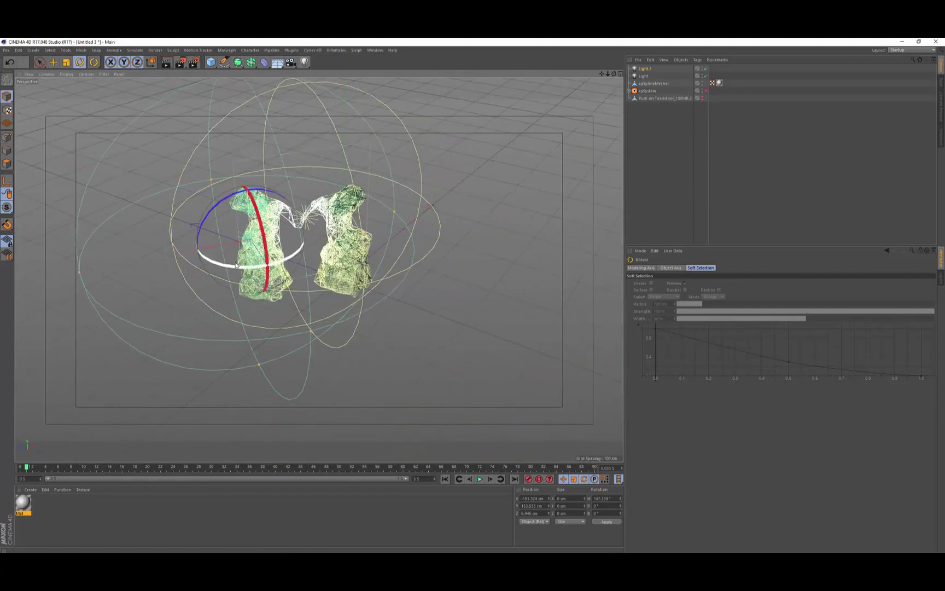
{"action": "left_click_drag", "start_coordinate": [231, 268], "coordinate": [361, 281]}
{"action": "left_click", "coordinate": [228, 241]}
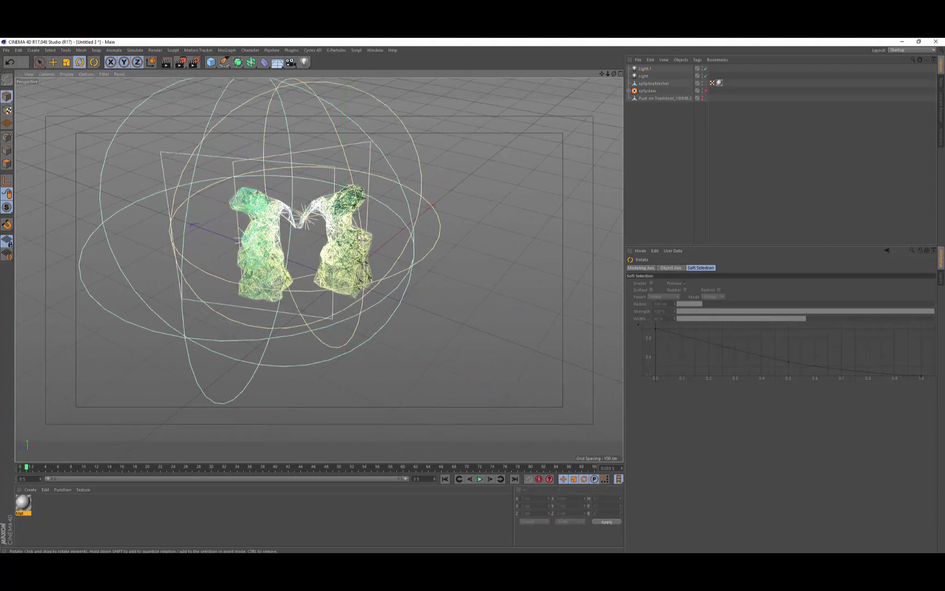
{"action": "left_click", "coordinate": [643, 69]}
{"action": "left_click_drag", "start_coordinate": [232, 249], "coordinate": [235, 233]}
Step: Duplicate the mint green light and place the copy in front of the statue at a height of about 162 cm, with a heading of about 342°
{"action": "left_click_drag", "start_coordinate": [312, 323], "coordinate": [470, 358], "text": "alt"}
{"action": "key", "text": "e"}
{"action": "left_click_drag", "start_coordinate": [490, 366], "coordinate": [429, 413], "text": "alt"}
{"action": "key", "text": "r"}
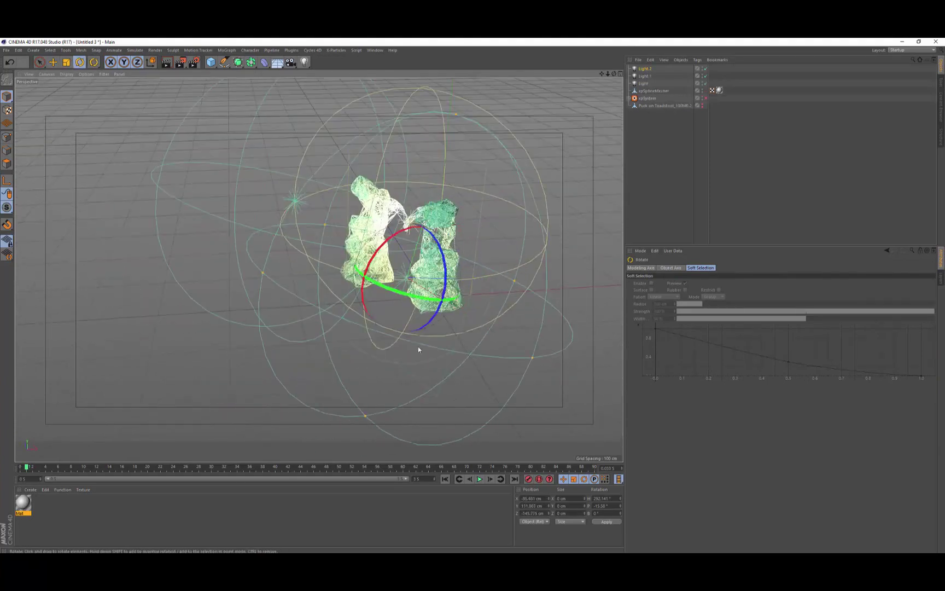
{"action": "left_click_drag", "start_coordinate": [418, 347], "coordinate": [456, 369]}
{"action": "key", "text": "e"}
{"action": "left_click_drag", "start_coordinate": [456, 370], "coordinate": [484, 356]}
Step: Frame both figures up close and preview a render of the area between them
{"action": "right_click_drag", "start_coordinate": [476, 307], "coordinate": [537, 264], "text": "alt"}
{"action": "middle_click_drag", "start_coordinate": [537, 264], "coordinate": [471, 264], "text": "alt"}
{"action": "left_click_drag", "start_coordinate": [471, 265], "coordinate": [451, 266], "text": "alt"}
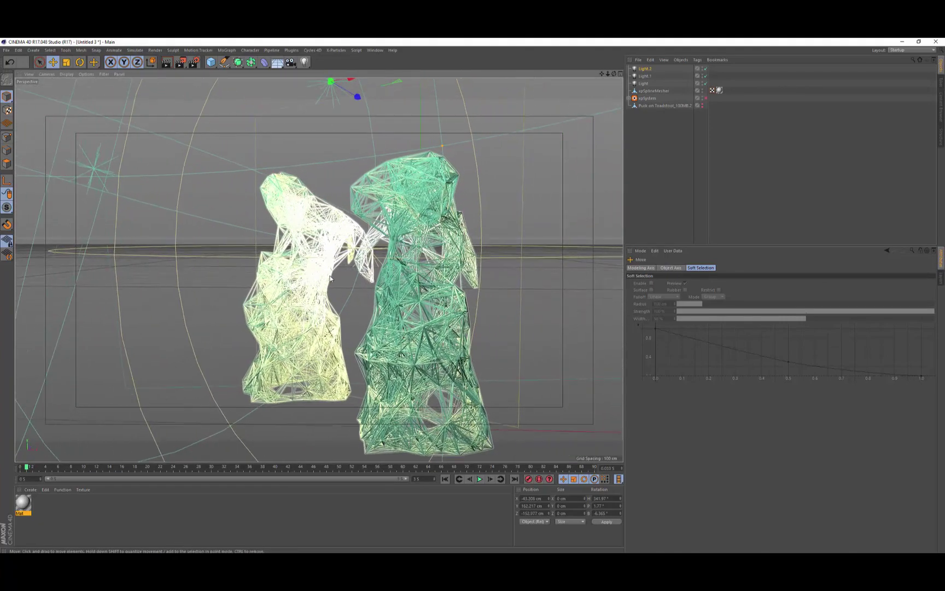
{"action": "right_click_drag", "start_coordinate": [452, 266], "coordinate": [461, 261], "text": "alt"}
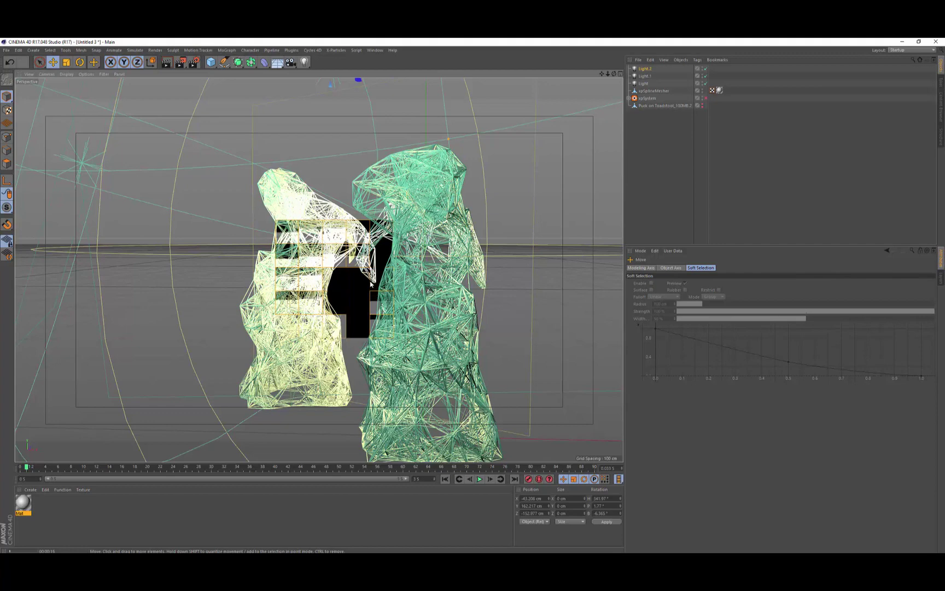
{"action": "left_click", "coordinate": [668, 139]}
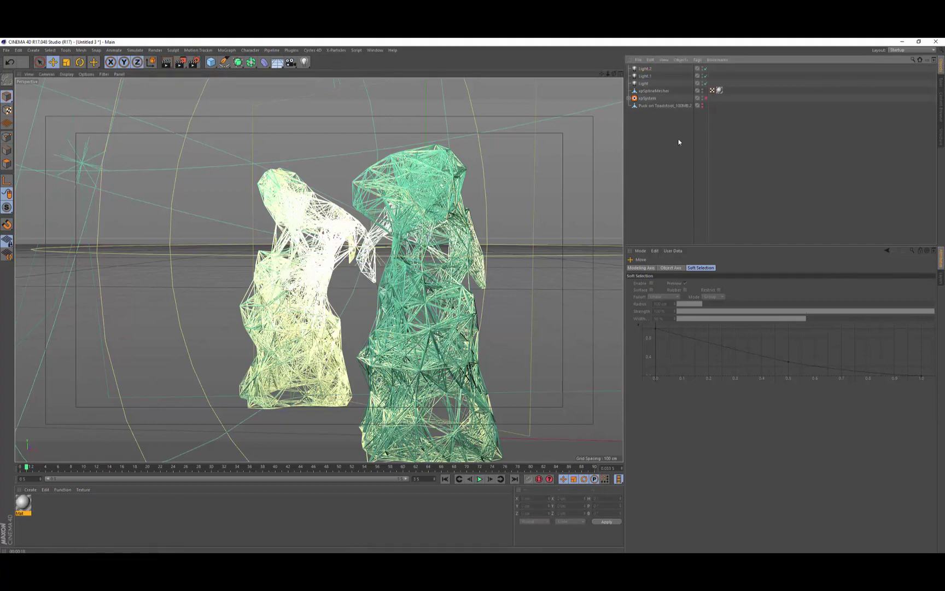
Step: Frame the two figures and add a standard camera from this view
{"action": "middle_click_drag", "start_coordinate": [467, 205], "coordinate": [425, 188], "text": "alt"}
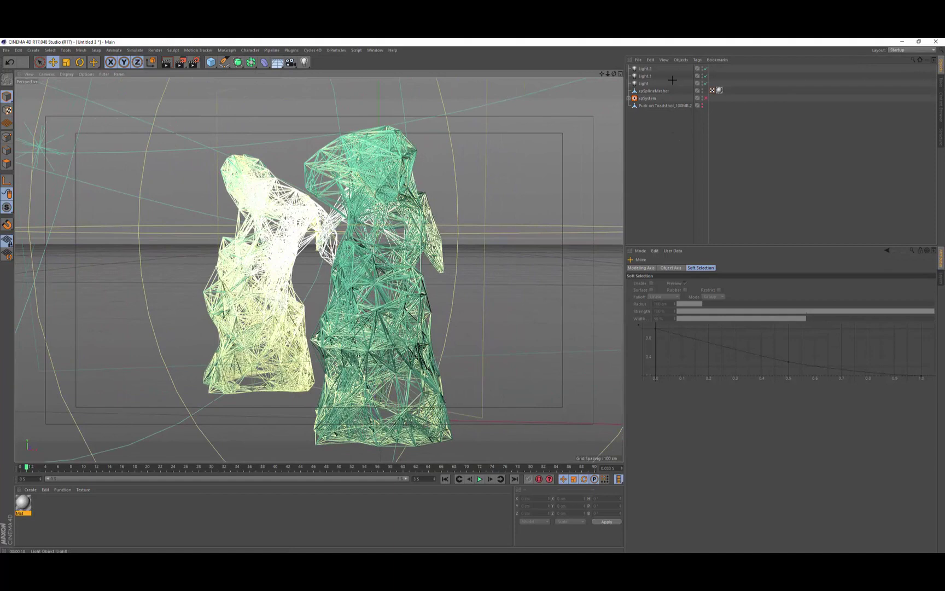
{"action": "mouse_move", "coordinate": [290, 166]}
{"action": "left_mouse_down", "text": "alt"}
{"action": "mouse_move", "coordinate": [285, 154]}
{"action": "mouse_move", "coordinate": [290, 160]}
{"action": "left_mouse_up", "text": "alt"}
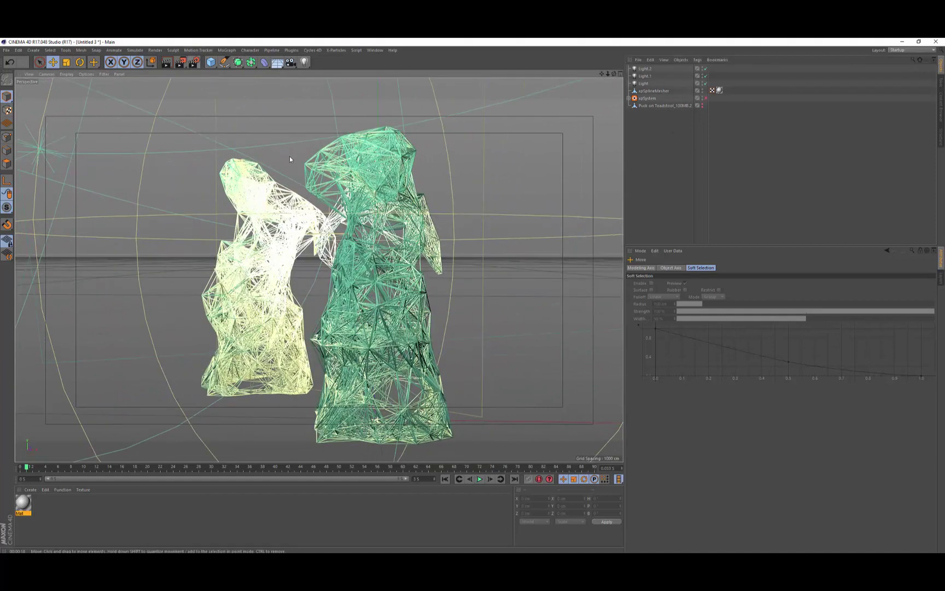
{"action": "left_click", "coordinate": [290, 62]}
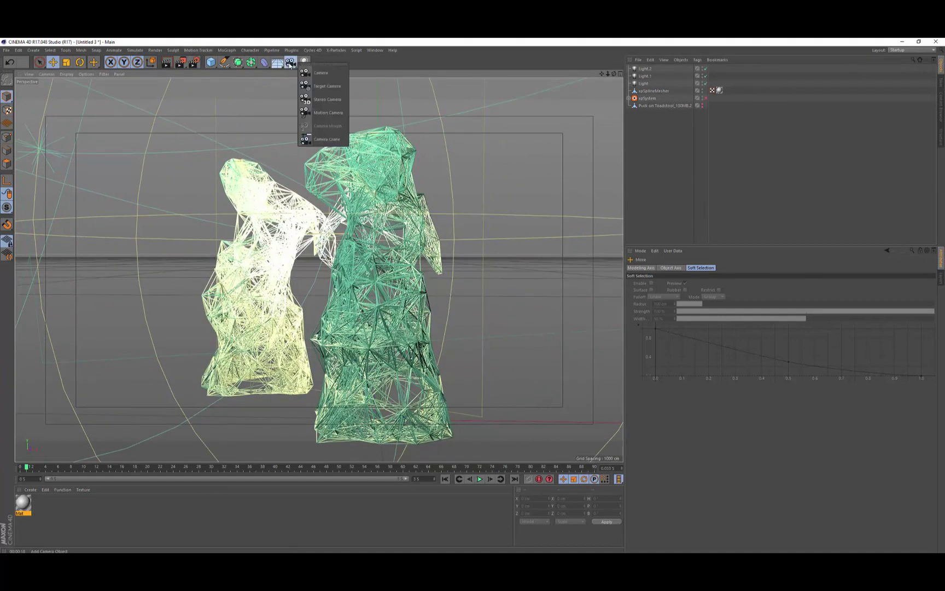
{"action": "left_click", "coordinate": [323, 73]}
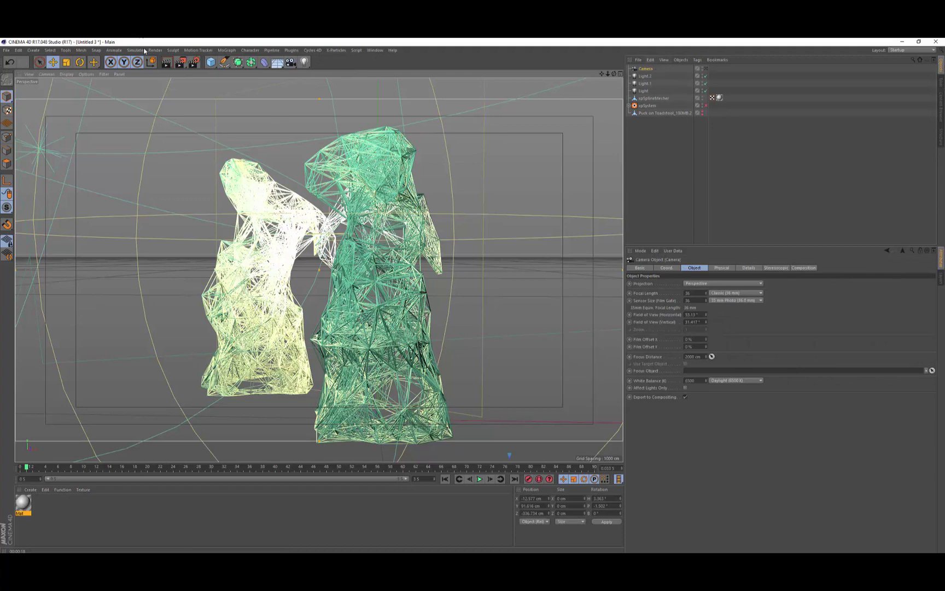
Step: Set the renderer to Physical and show its sampling settings
{"action": "left_click", "coordinate": [200, 64]}
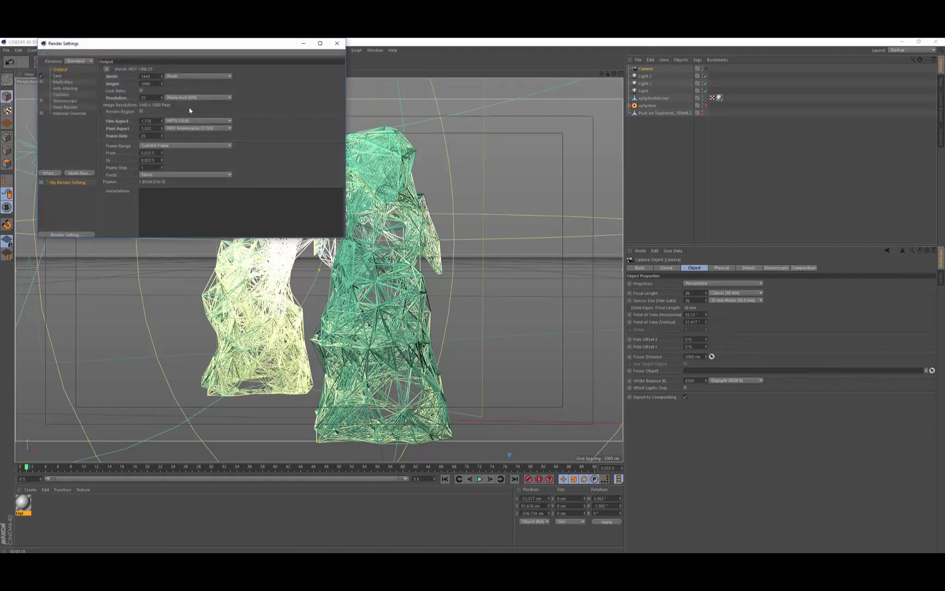
{"action": "left_click", "coordinate": [80, 61]}
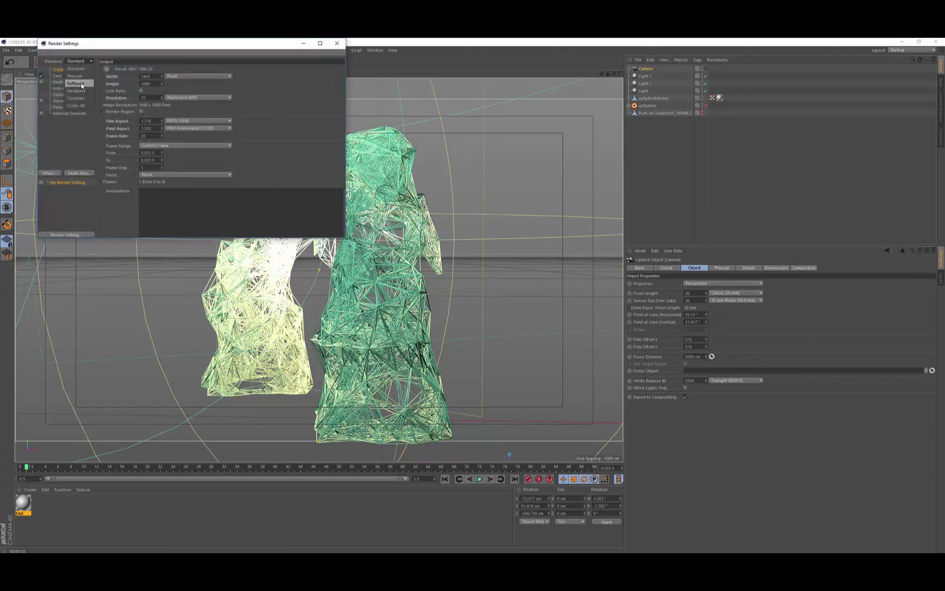
{"action": "left_click", "coordinate": [82, 82]}
{"action": "left_click", "coordinate": [59, 120]}
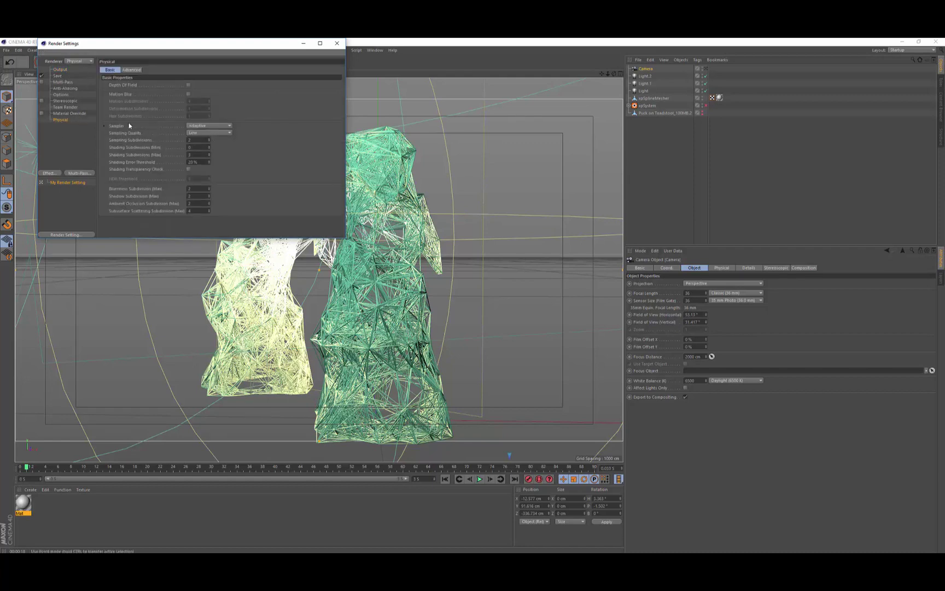
Step: Try the Progressive sampler for the Physical renderer and return it to Adaptive
{"action": "left_click", "coordinate": [202, 129]}
{"action": "left_click", "coordinate": [212, 145]}
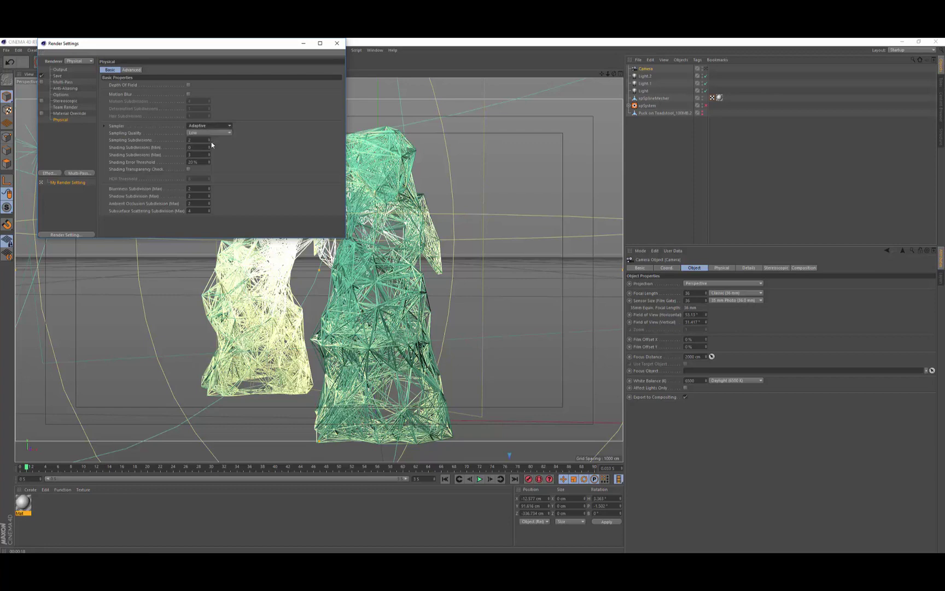
{"action": "left_click", "coordinate": [209, 125]}
{"action": "left_click", "coordinate": [200, 147]}
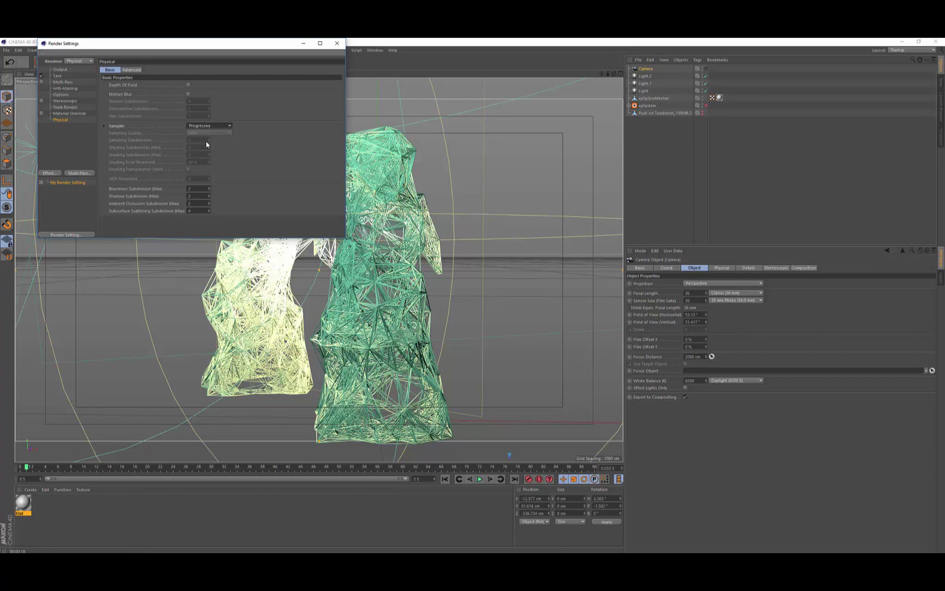
{"action": "left_click", "coordinate": [209, 125]}
{"action": "left_click", "coordinate": [198, 140]}
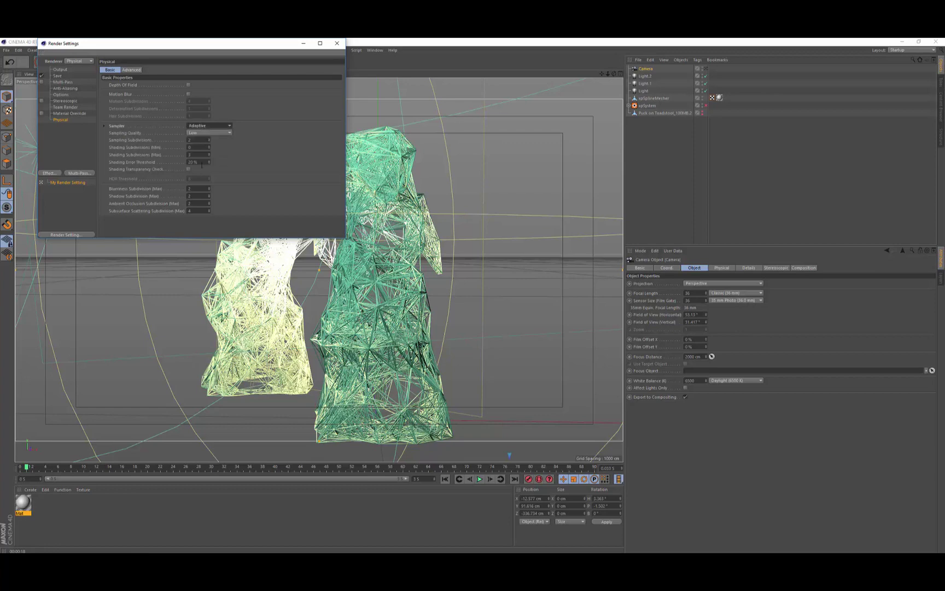
{"action": "left_click", "coordinate": [204, 134]}
{"action": "left_click", "coordinate": [206, 126]}
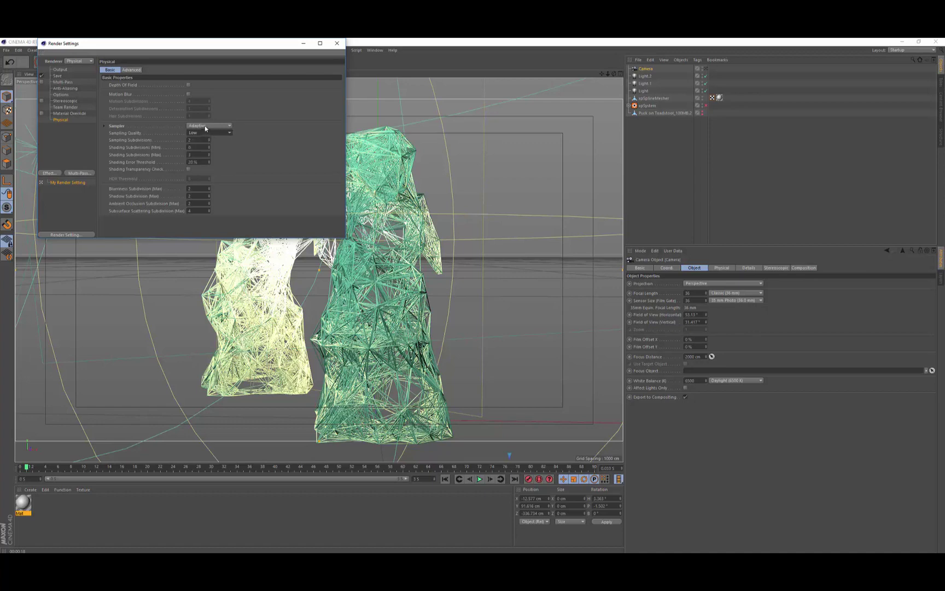
{"action": "left_click", "coordinate": [206, 127]}
{"action": "left_click", "coordinate": [198, 140]}
Step: Set the Physical renderer's sampling quality to Automatic and close the render settings
{"action": "left_click", "coordinate": [207, 133]}
{"action": "left_click", "coordinate": [212, 160]}
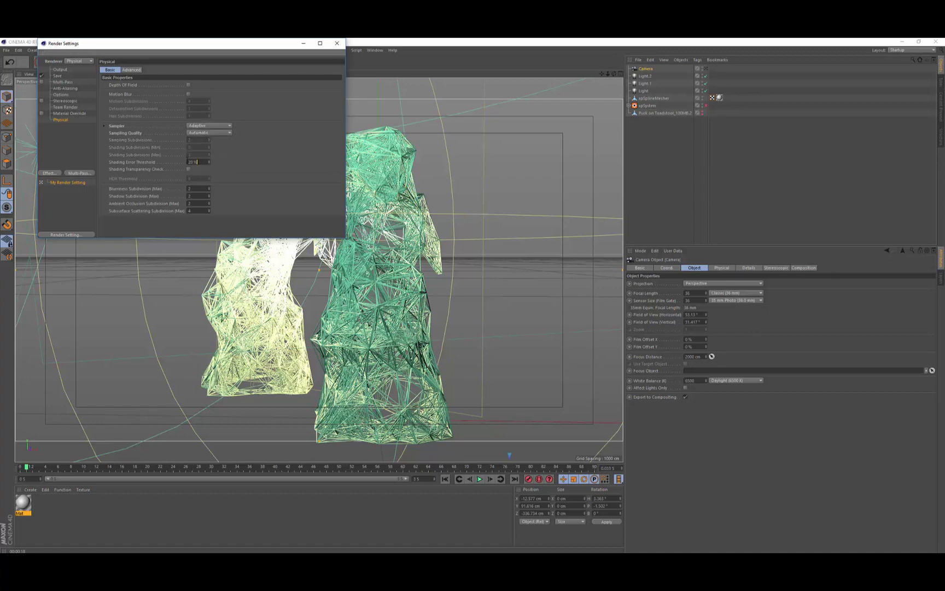
{"action": "left_click", "coordinate": [222, 168]}
{"action": "left_click", "coordinate": [337, 44]}
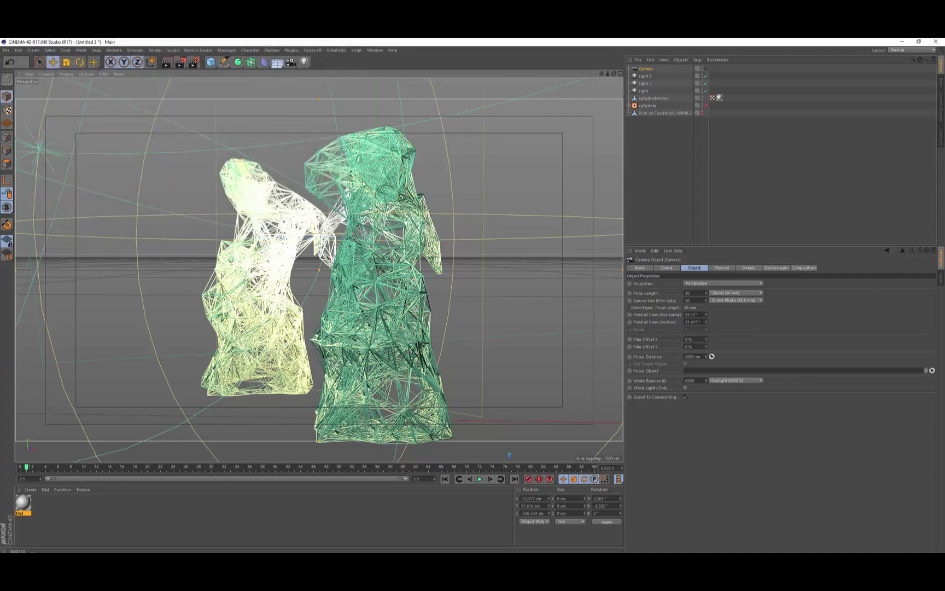
Step: Switch the perspective view to look through the new camera
{"action": "left_click", "coordinate": [645, 155]}
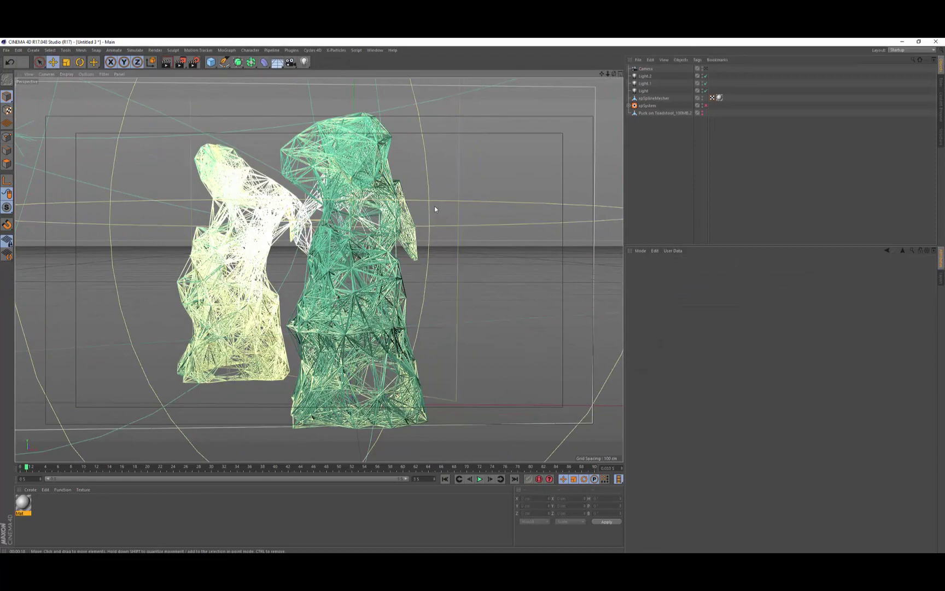
{"action": "left_click_drag", "start_coordinate": [435, 206], "coordinate": [429, 204], "text": "alt"}
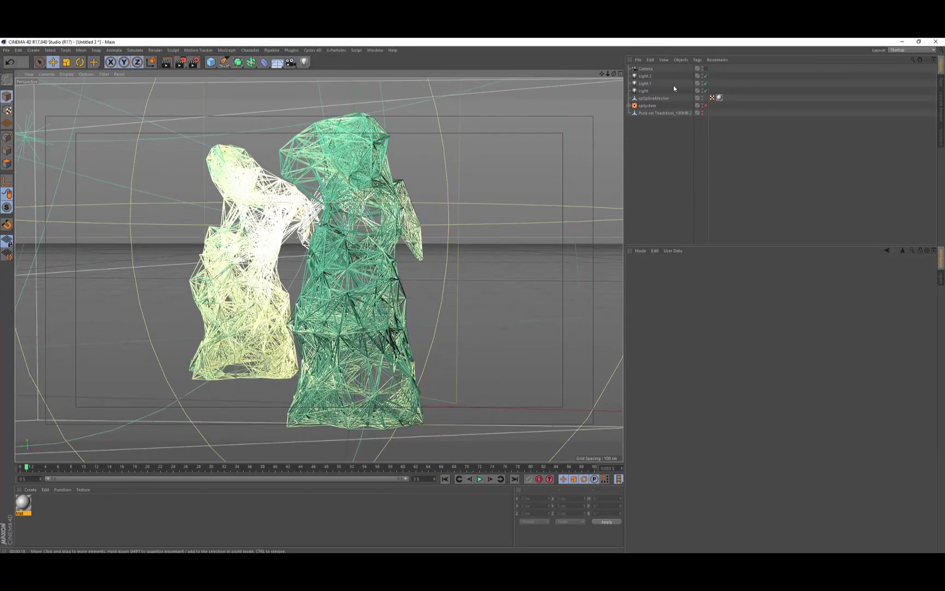
{"action": "left_click", "coordinate": [706, 69]}
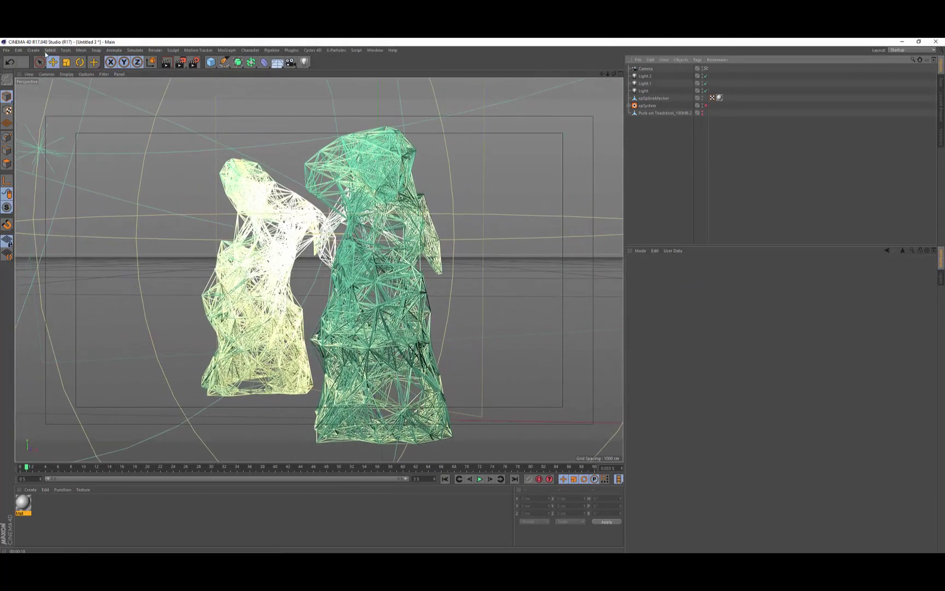
Step: Add a null object and name it FOCUS
{"action": "left_click", "coordinate": [33, 50]}
{"action": "mouse_move", "coordinate": [41, 61]}
{"action": "left_click", "coordinate": [76, 65]}
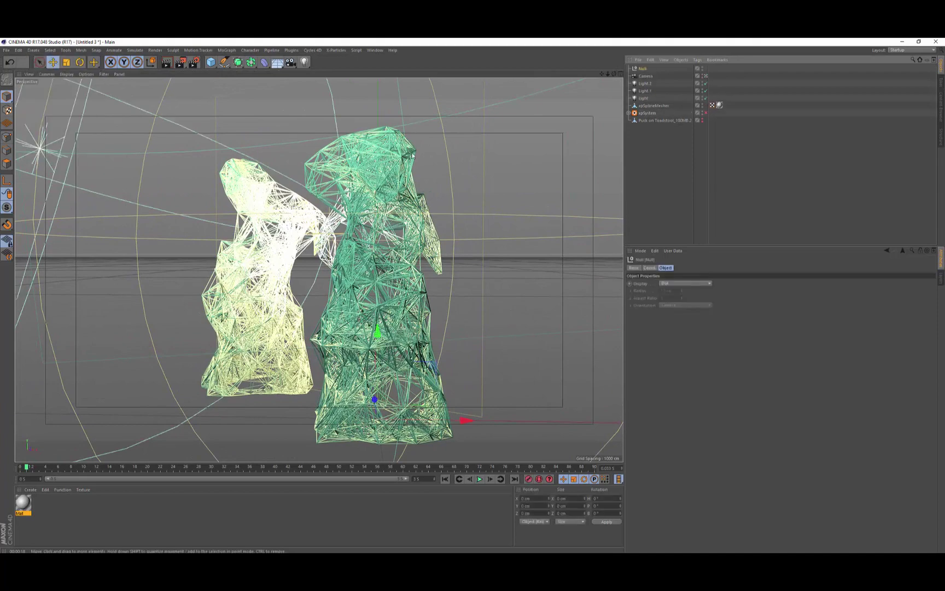
{"action": "double_click", "coordinate": [644, 68]}
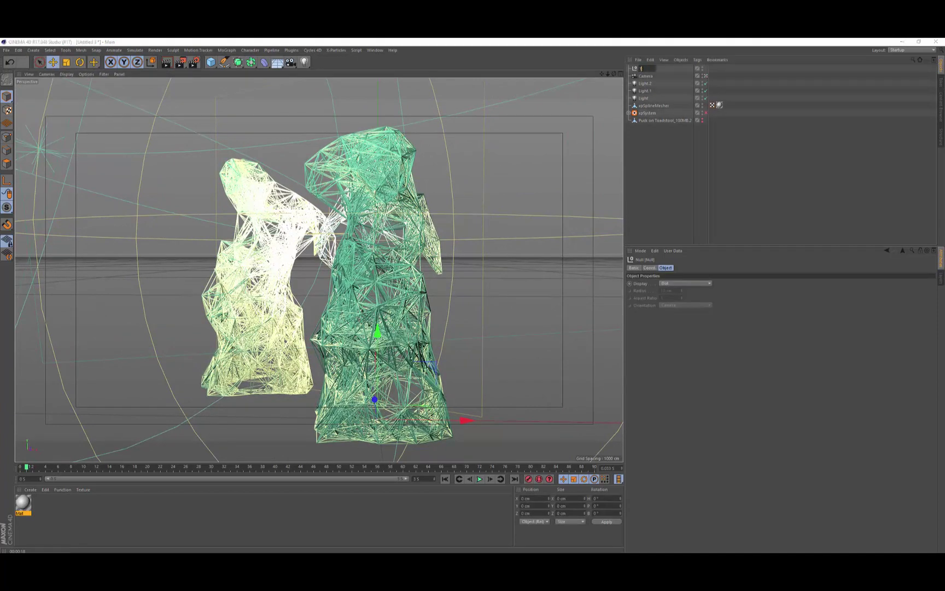
{"action": "type", "text": "FOCUS"}
{"action": "key", "text": "Return"}
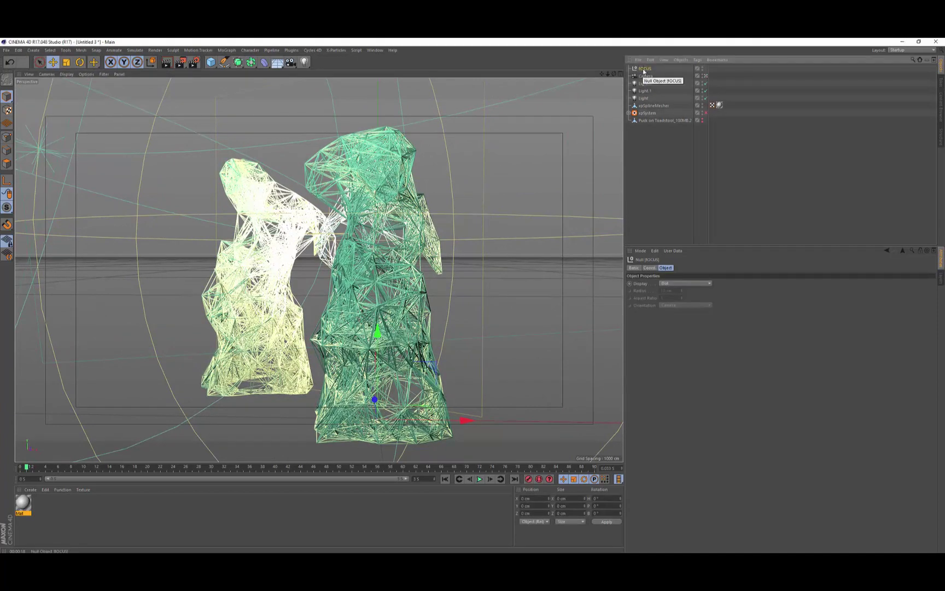
Step: Rename the null as Focus and assign it as the camera's focus object
{"action": "left_click", "coordinate": [647, 76]}
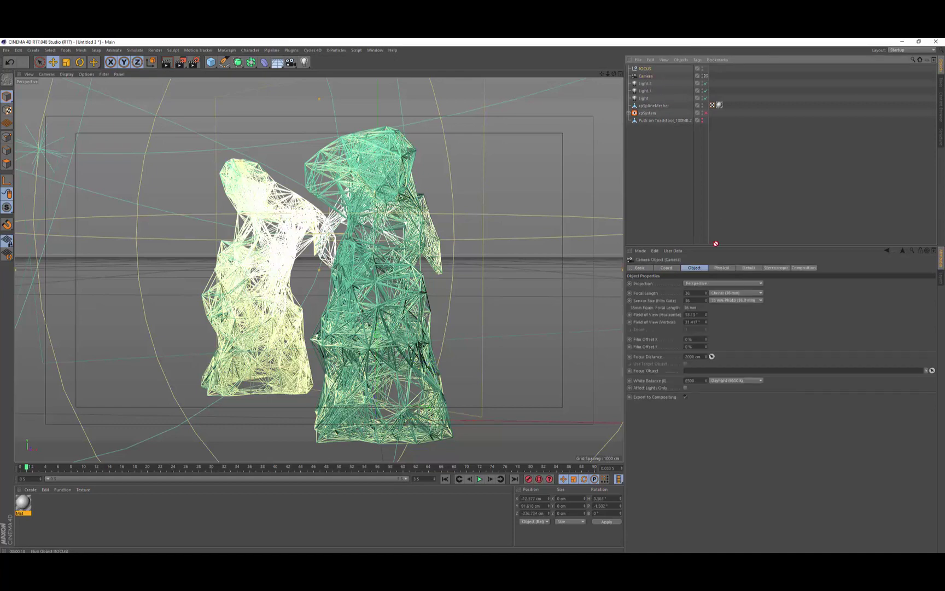
{"action": "double_click", "coordinate": [647, 68]}
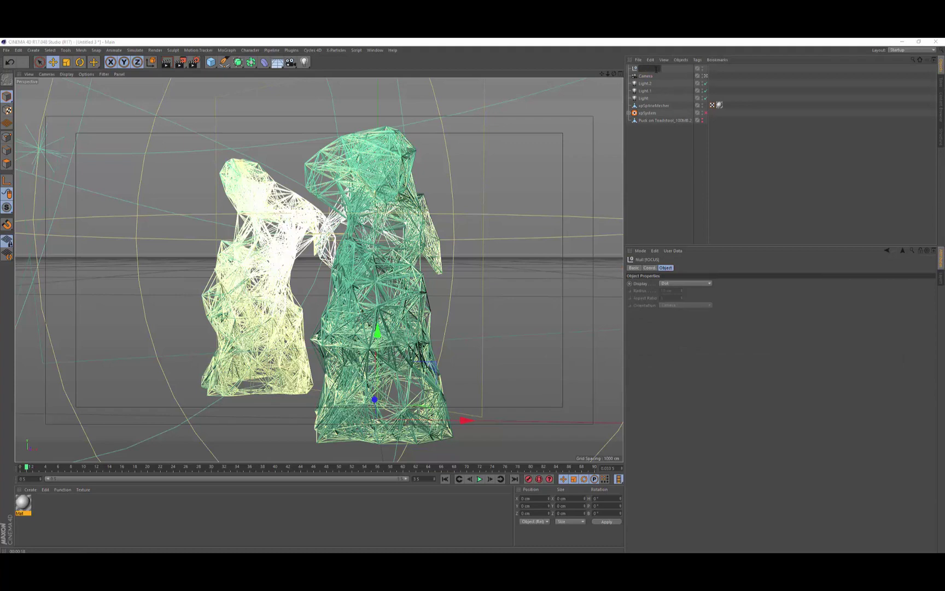
{"action": "type", "text": "Focus"}
{"action": "key", "text": "Return"}
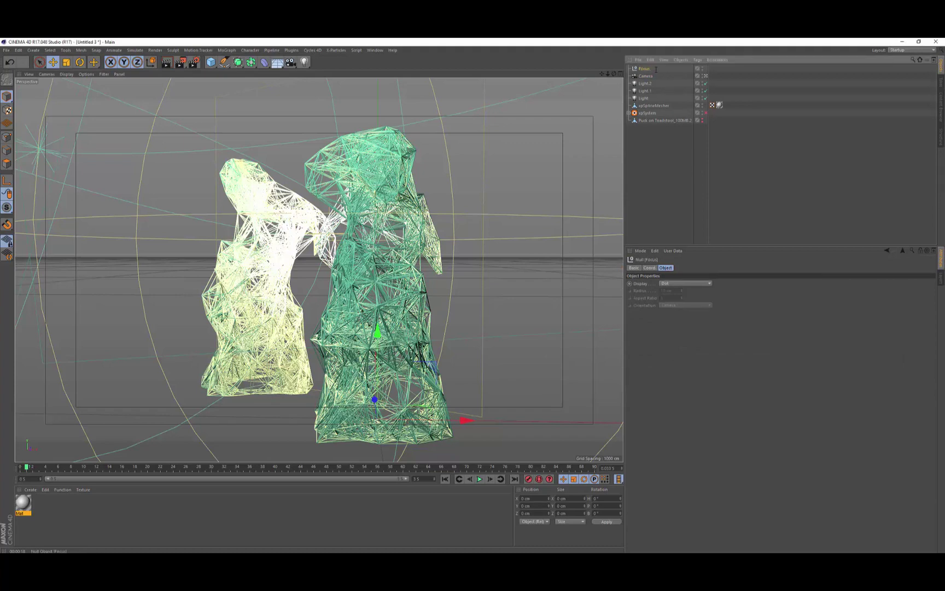
{"action": "left_click", "coordinate": [645, 76]}
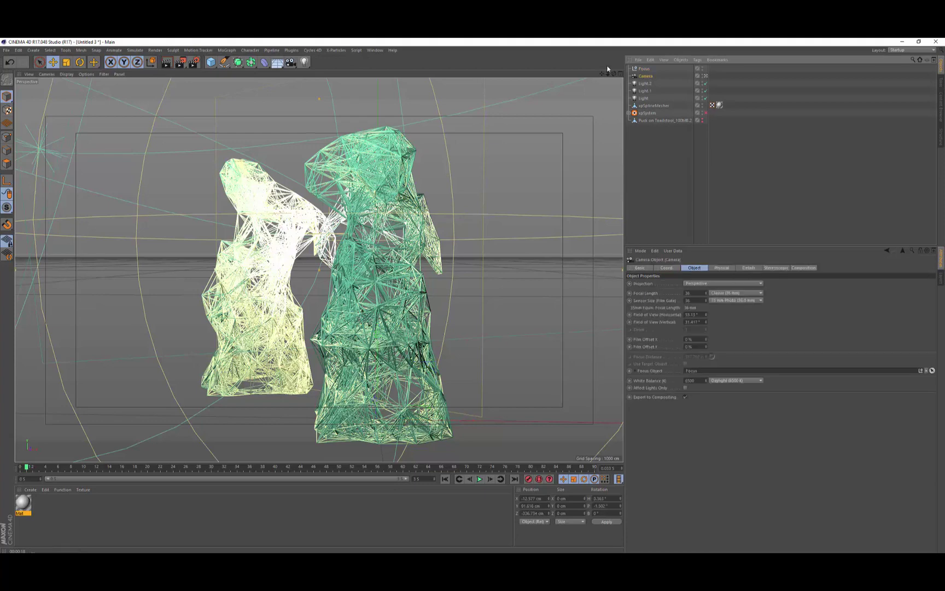
Step: Using the four-view layout, move the Focus null onto the near figure's upper body, at about X 1, Y 120, Z -21 cm
{"action": "left_click", "coordinate": [620, 74]}
{"action": "middle_click_drag", "start_coordinate": [495, 188], "coordinate": [501, 176], "text": "alt"}
{"action": "left_click", "coordinate": [645, 69]}
{"action": "key", "text": "e"}
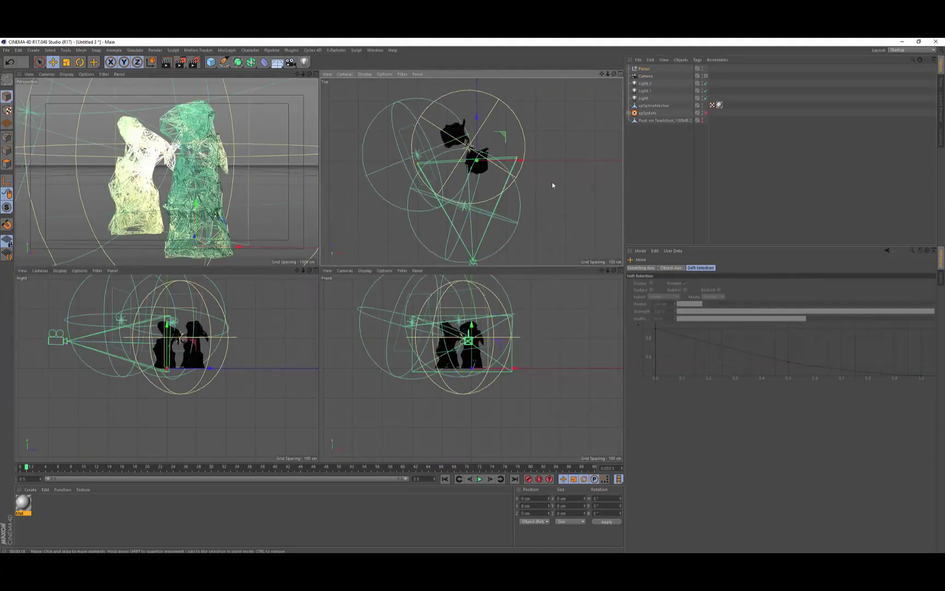
{"action": "mouse_move", "coordinate": [551, 182]}
{"action": "left_mouse_down"}
{"action": "mouse_move", "coordinate": [544, 195]}
{"action": "mouse_move", "coordinate": [544, 174]}
{"action": "left_mouse_up"}
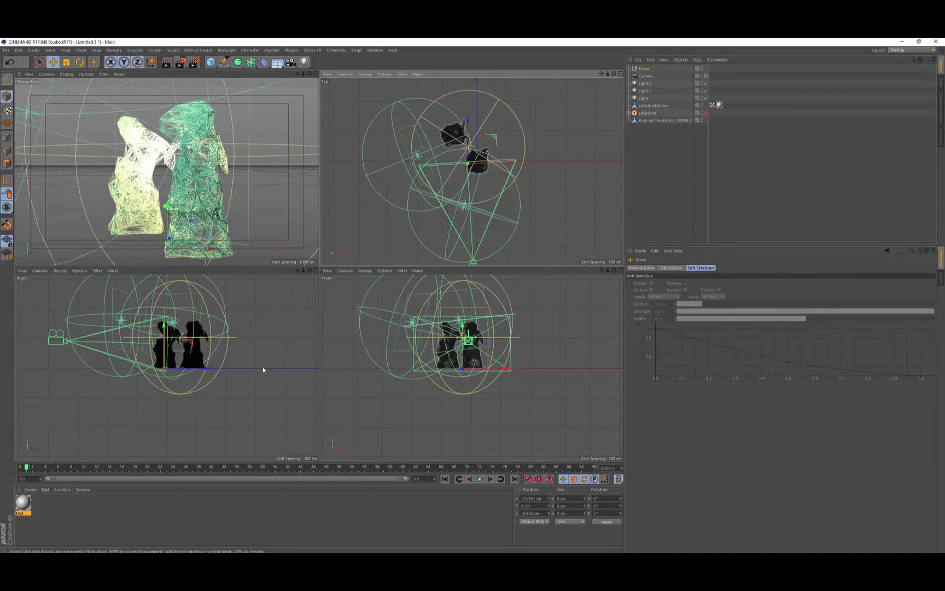
{"action": "left_click_drag", "start_coordinate": [220, 356], "coordinate": [221, 319]}
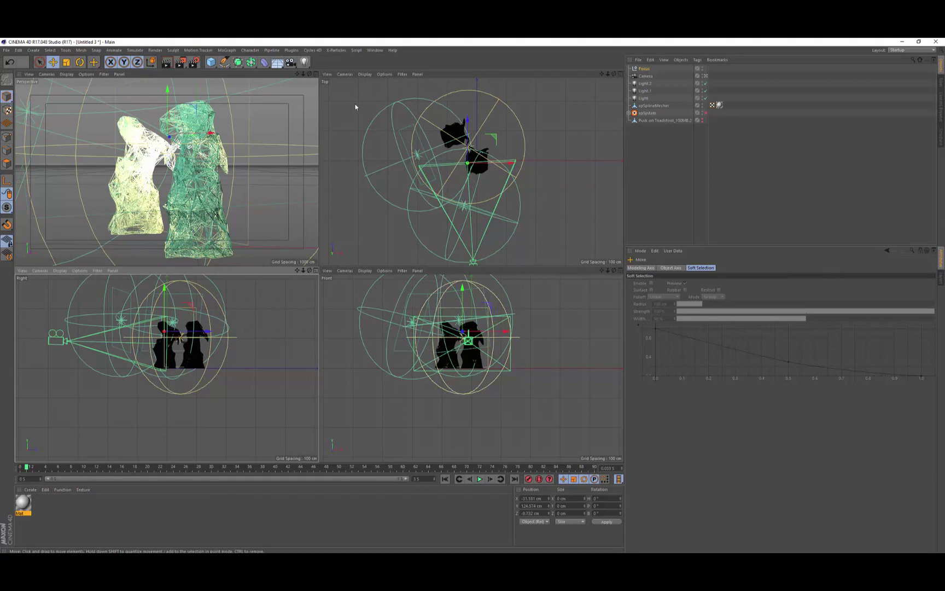
{"action": "right_click_drag", "start_coordinate": [517, 157], "coordinate": [564, 148], "text": "alt"}
{"action": "left_click_drag", "start_coordinate": [436, 223], "coordinate": [470, 232]}
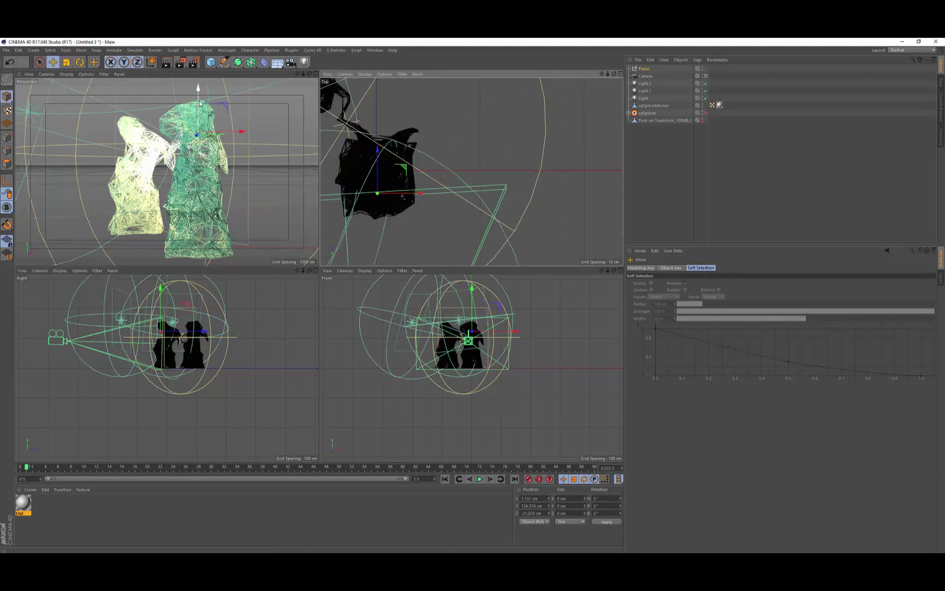
{"action": "left_click_drag", "start_coordinate": [198, 101], "coordinate": [198, 106]}
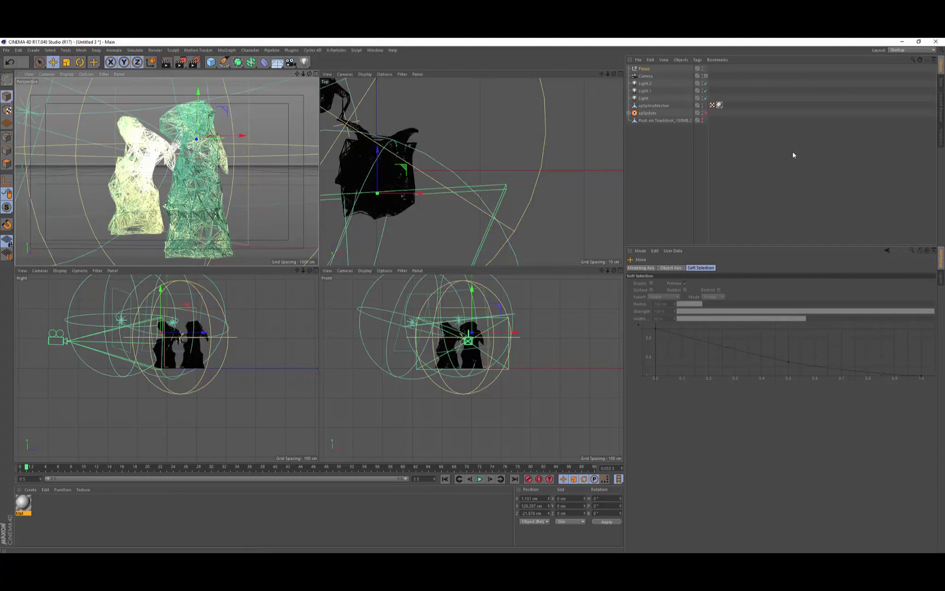
{"action": "left_click", "coordinate": [666, 173]}
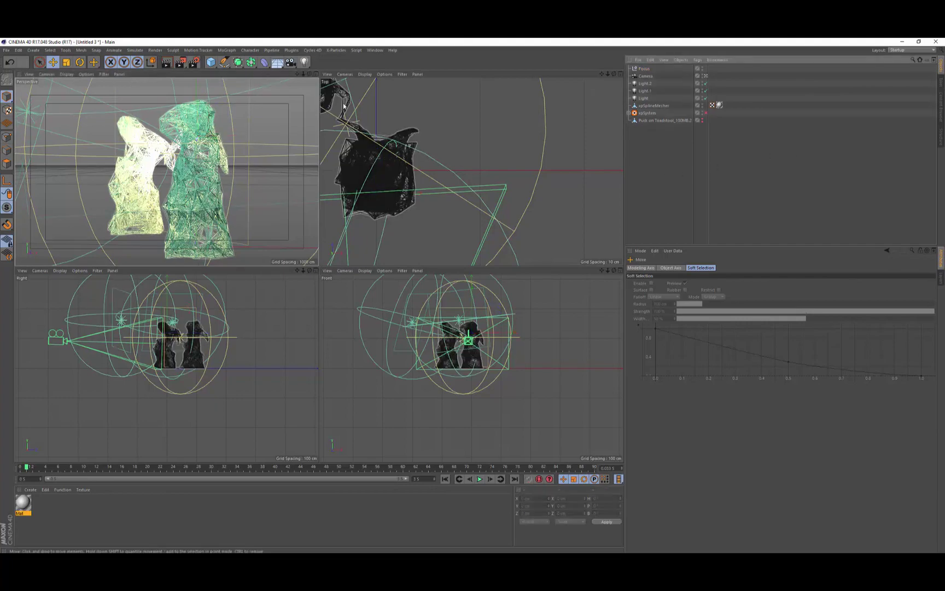
Step: Maximize the perspective view and move the camera closer so both wireframe figures fill the frame
{"action": "left_click", "coordinate": [315, 74]}
{"action": "mouse_move", "coordinate": [520, 273]}
{"action": "left_mouse_down", "text": "alt"}
{"action": "mouse_move", "coordinate": [517, 281]}
{"action": "mouse_move", "coordinate": [507, 273]}
{"action": "left_mouse_up", "text": "alt"}
{"action": "right_click_drag", "start_coordinate": [413, 279], "coordinate": [415, 274], "text": "alt"}
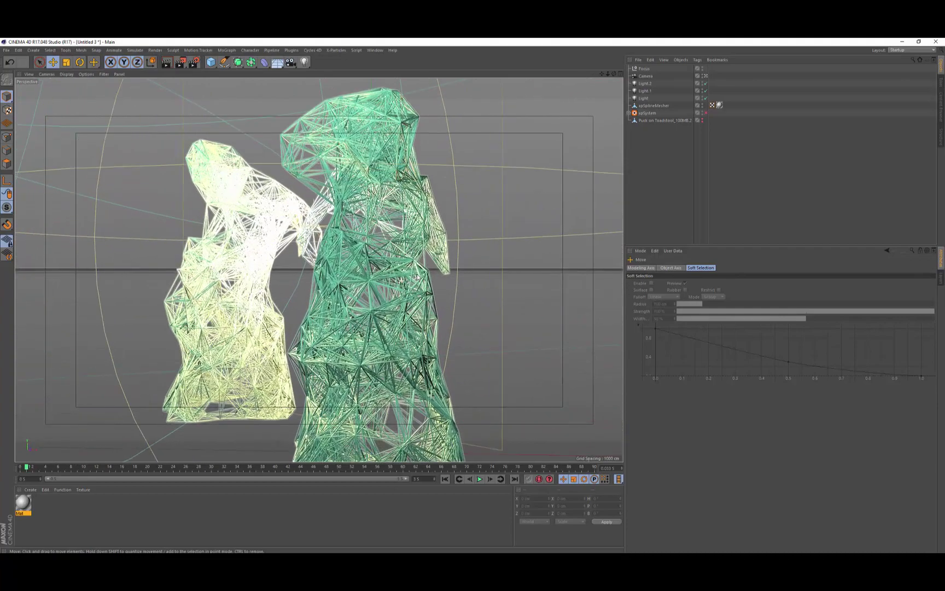
{"action": "left_click_drag", "start_coordinate": [416, 277], "coordinate": [425, 303], "text": "alt"}
{"action": "scroll", "coordinate": [442, 297], "scroll_direction": "up", "scroll_amount": 3}
{"action": "middle_click_drag", "start_coordinate": [445, 253], "coordinate": [432, 285], "text": "alt"}
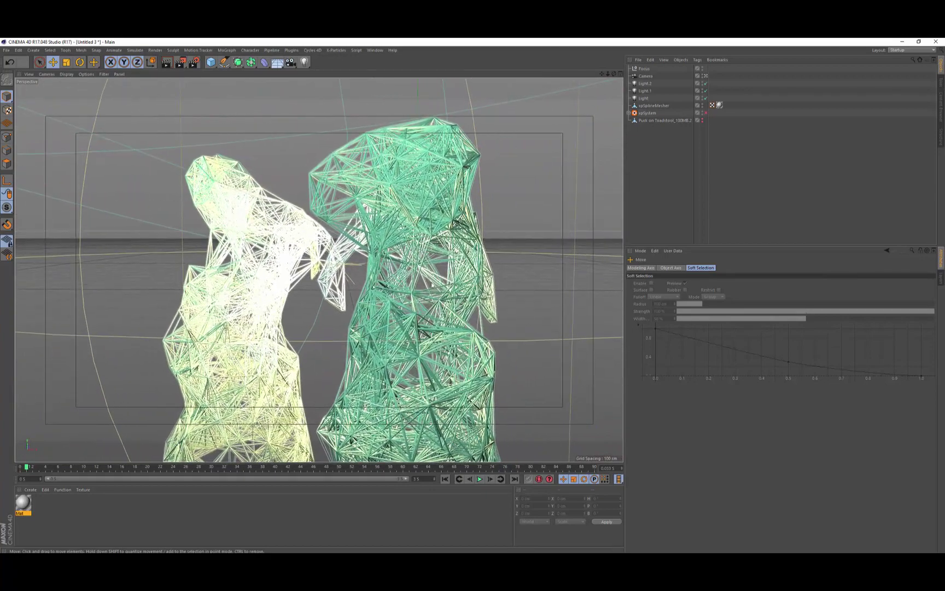
Step: Create a new material and load a Gradient shader as its Color texture
{"action": "left_click", "coordinate": [34, 490]}
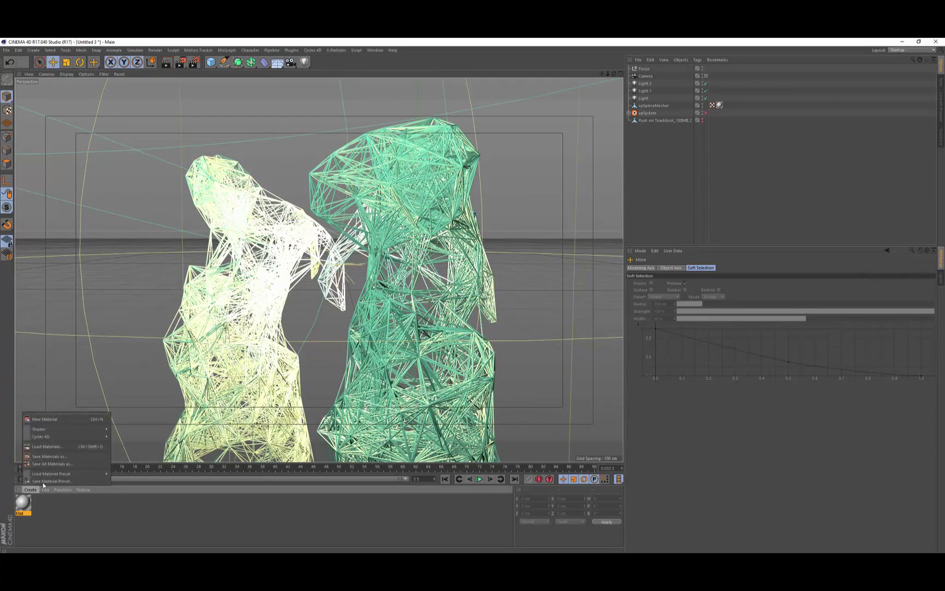
{"action": "left_click", "coordinate": [38, 420]}
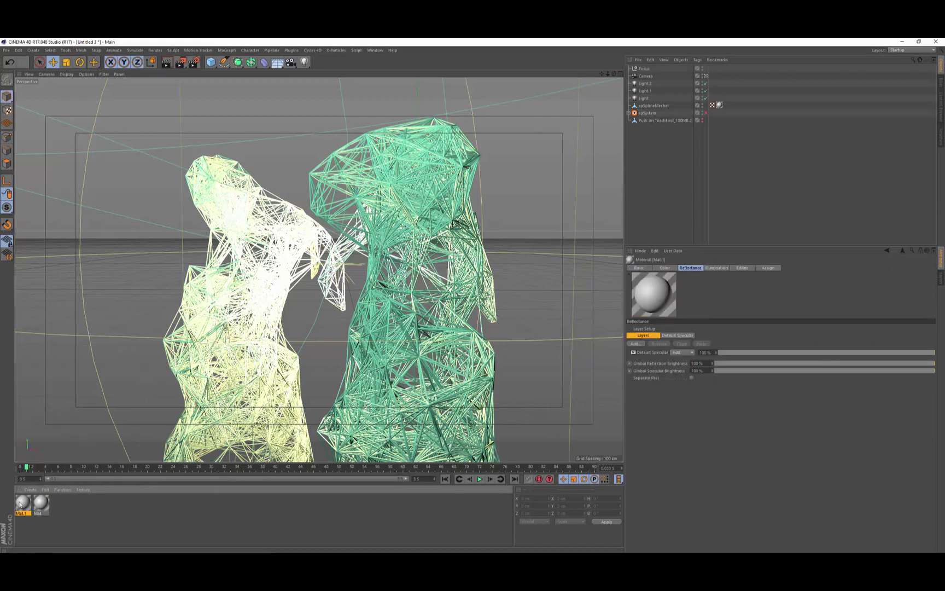
{"action": "left_click", "coordinate": [663, 267]}
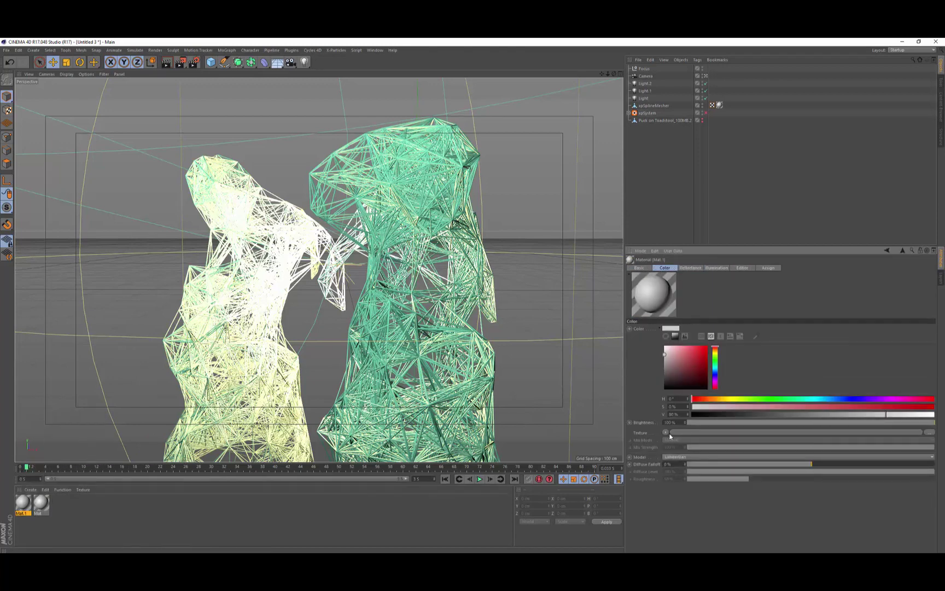
{"action": "left_click", "coordinate": [666, 432]}
{"action": "left_click", "coordinate": [678, 327]}
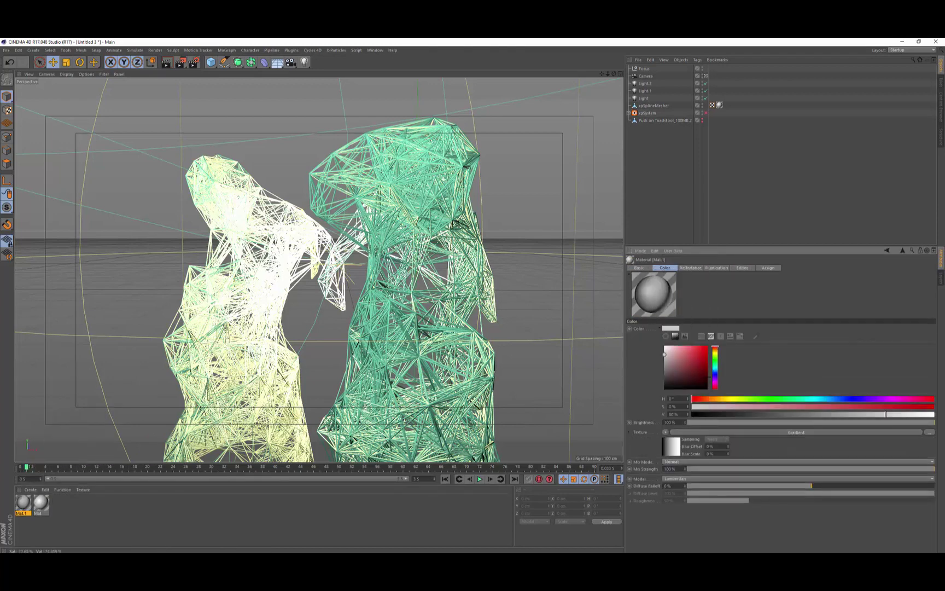
Step: Change the gradient's white end knot to a muted grey-blue
{"action": "left_click", "coordinate": [752, 431]}
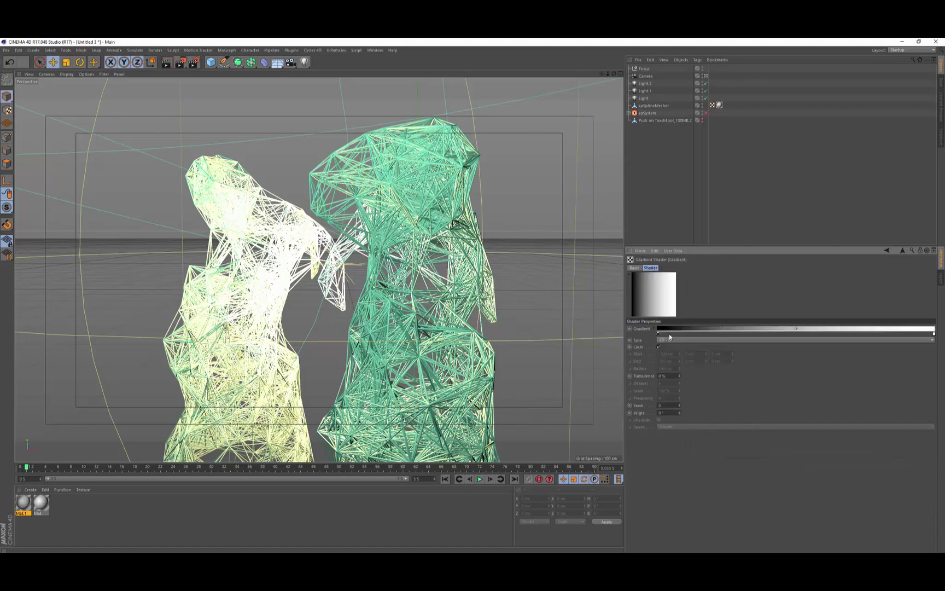
{"action": "double_click", "coordinate": [934, 333]}
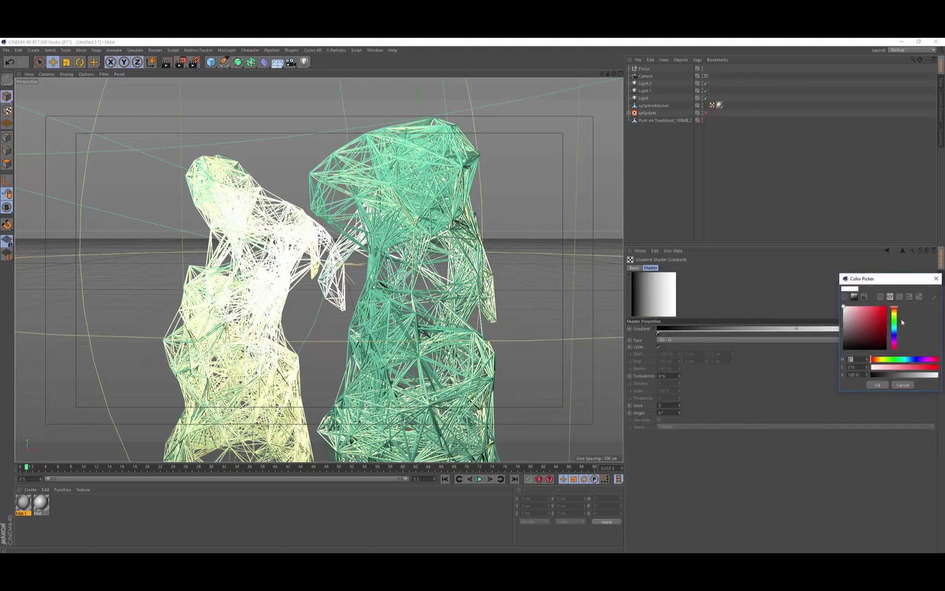
{"action": "left_click", "coordinate": [860, 310]}
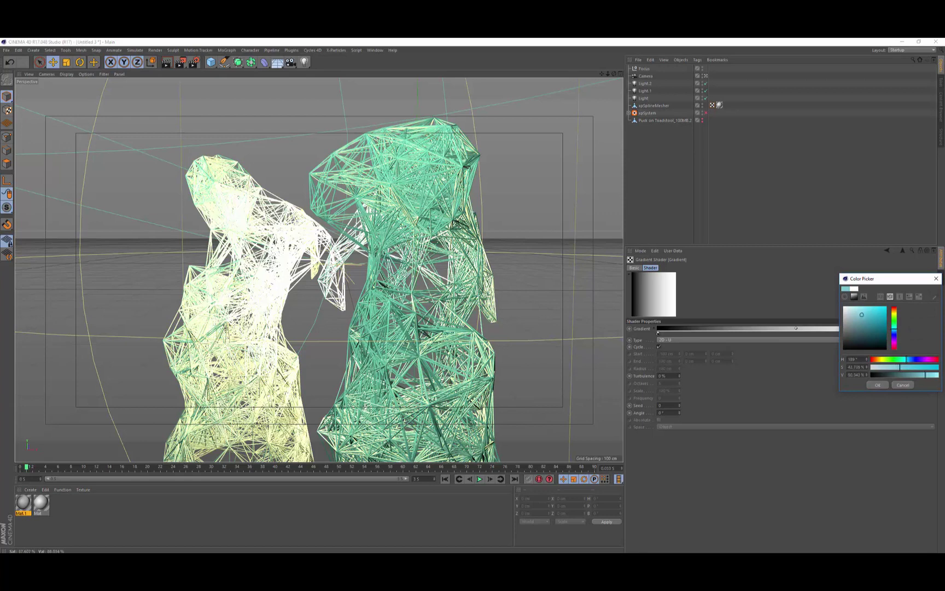
{"action": "left_click_drag", "start_coordinate": [862, 315], "coordinate": [852, 320]}
{"action": "left_click", "coordinate": [876, 385]}
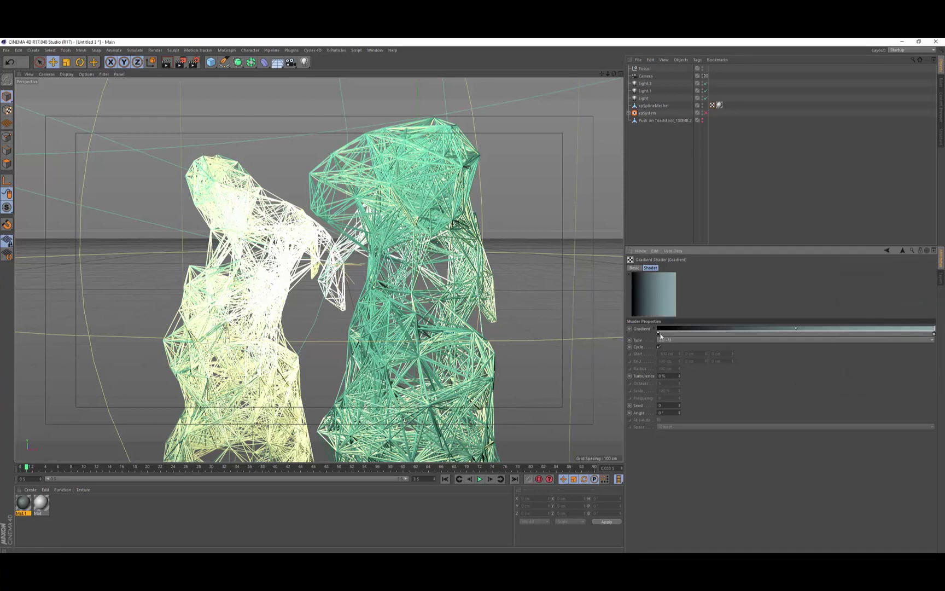
Step: Replace the gradient's black start knot with one in a very pale blue
{"action": "left_click_drag", "start_coordinate": [658, 335], "coordinate": [645, 313]}
{"action": "left_click", "coordinate": [659, 335]}
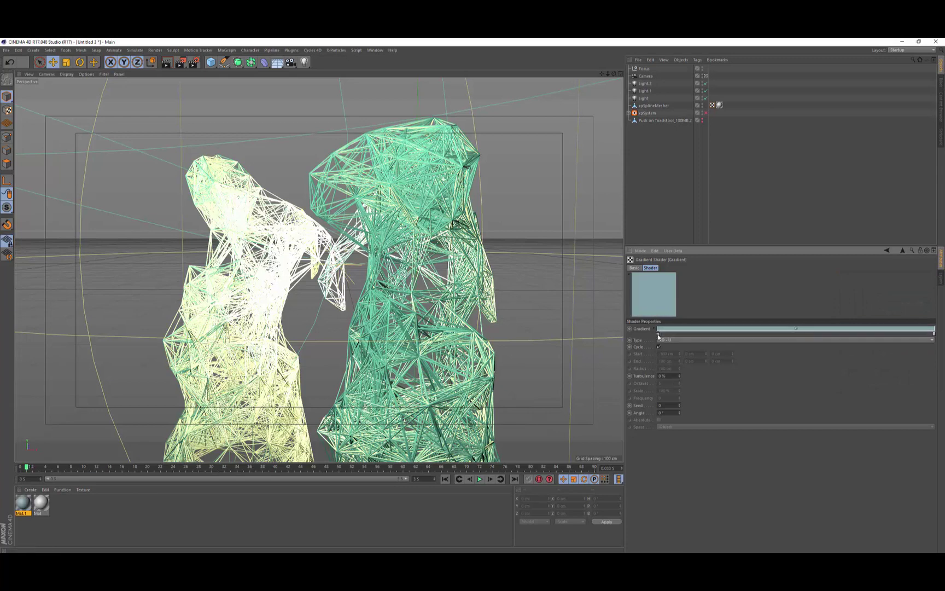
{"action": "double_click", "coordinate": [658, 335]}
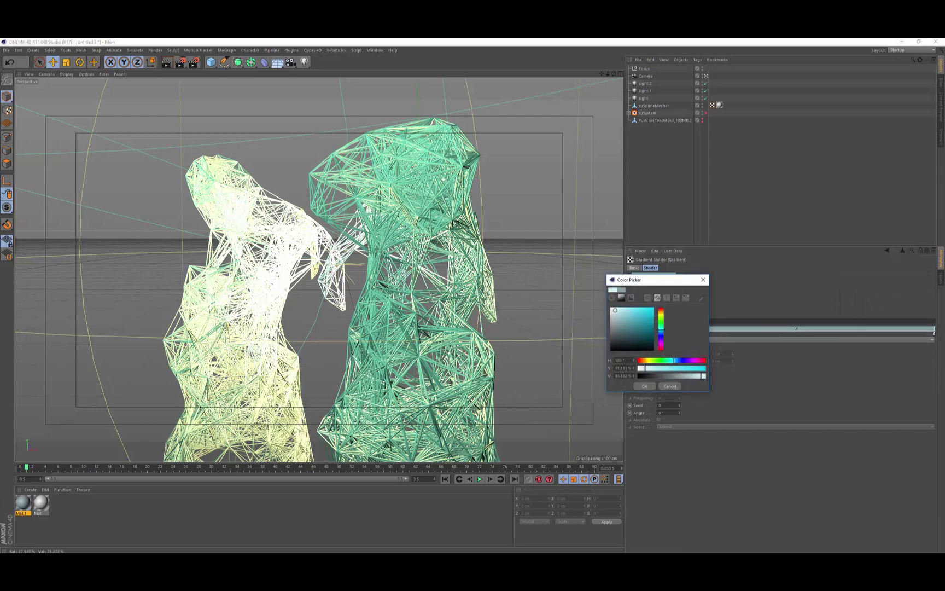
{"action": "left_click", "coordinate": [645, 385]}
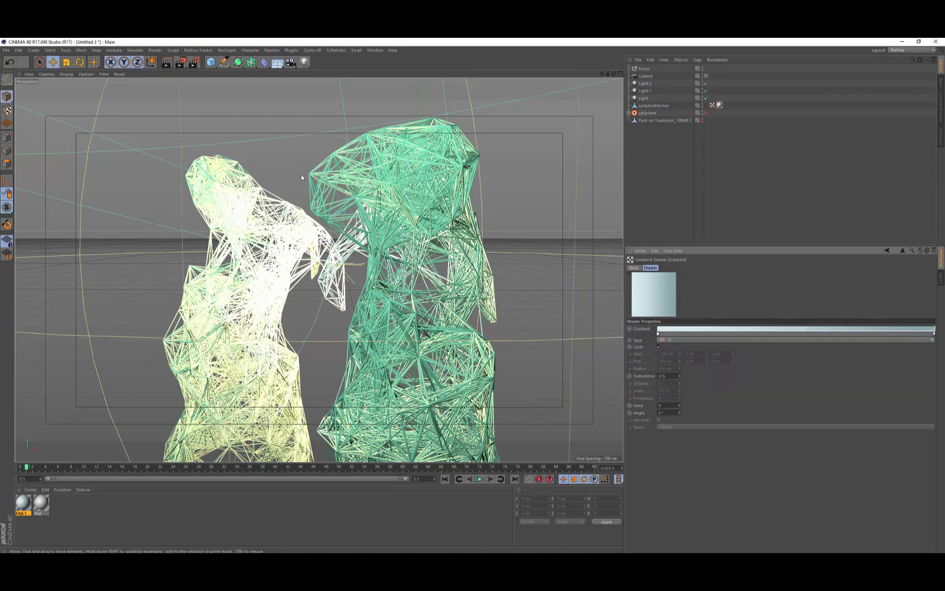
Step: Add a Background object and assign it the gradient material with the Reflectance channel turned off
{"action": "left_click_drag", "start_coordinate": [277, 61], "coordinate": [311, 126]}
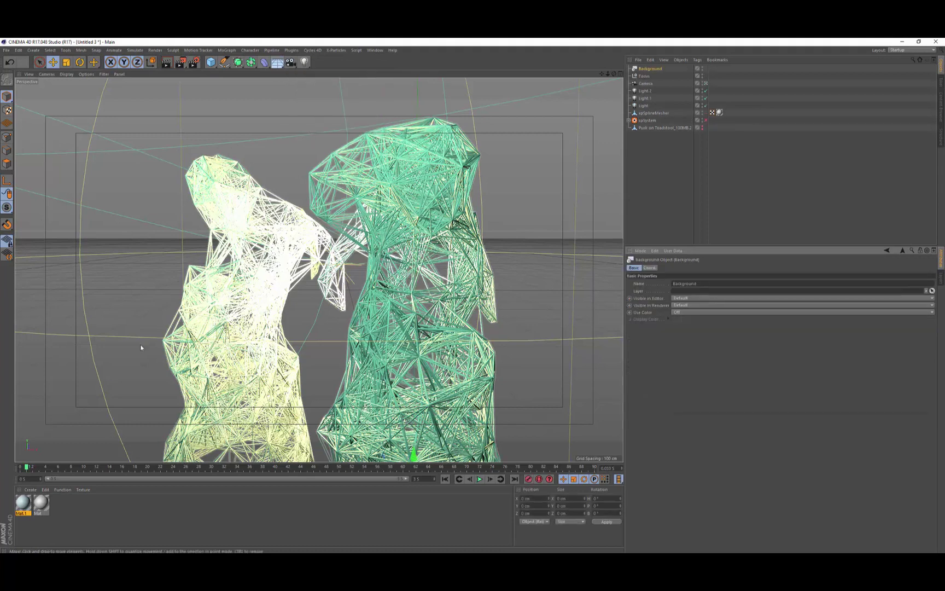
{"action": "left_click", "coordinate": [20, 506]}
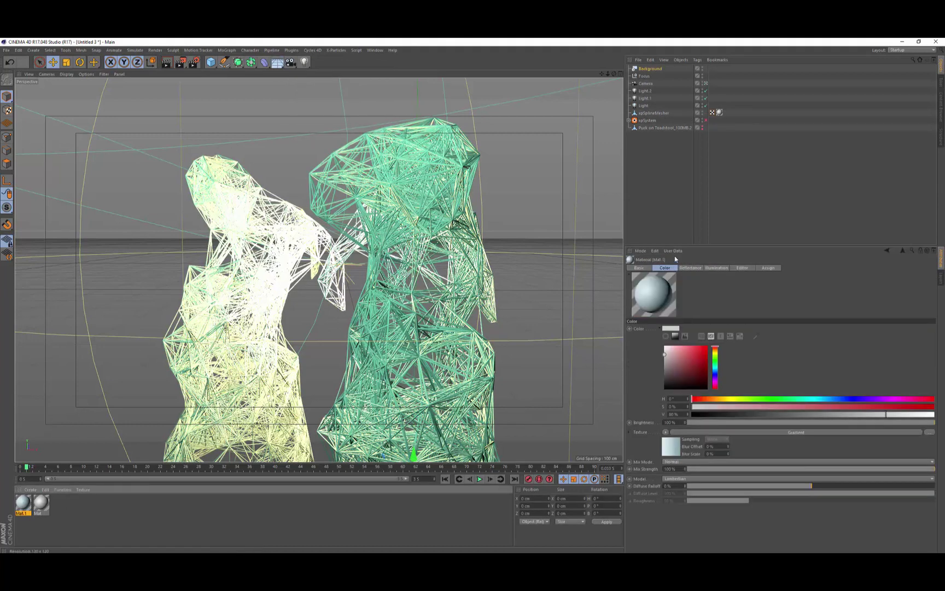
{"action": "left_click", "coordinate": [637, 267]}
{"action": "left_click", "coordinate": [658, 357]}
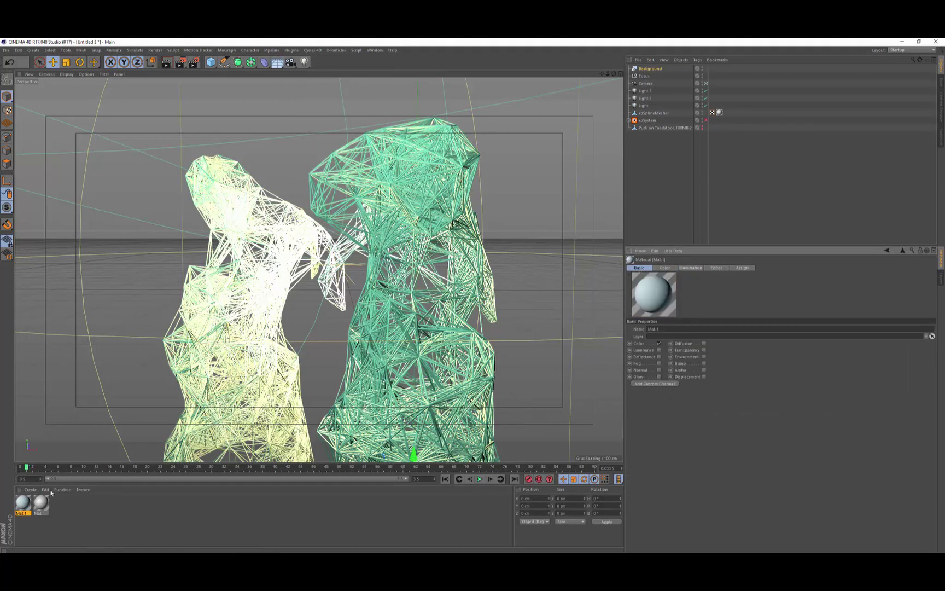
{"action": "left_click_drag", "start_coordinate": [646, 70], "coordinate": [646, 70]}
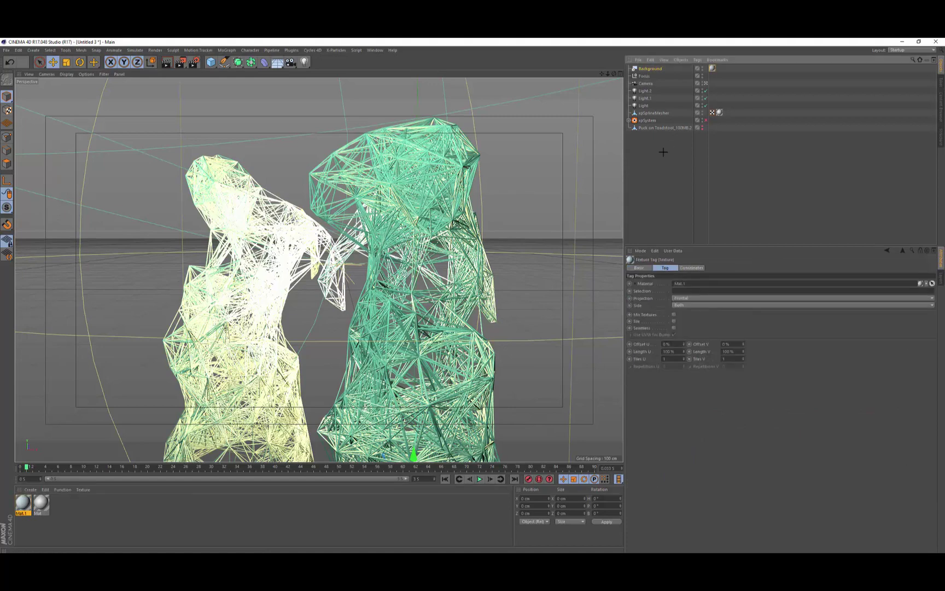
Step: Refine the camera framing on the two figures and open the camera's physical settings
{"action": "scroll", "coordinate": [376, 201], "scroll_direction": "up", "scroll_amount": 2}
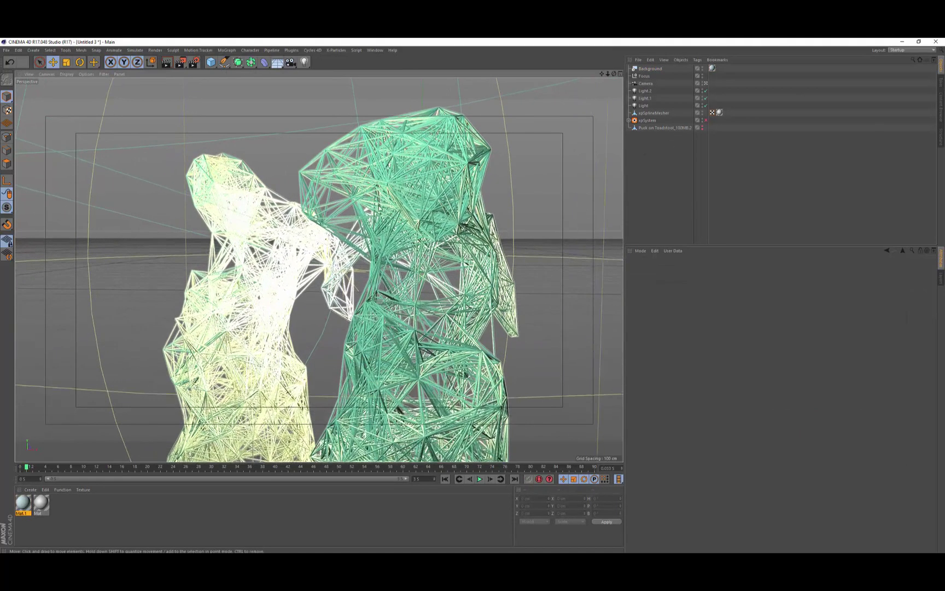
{"action": "middle_click_drag", "start_coordinate": [376, 199], "coordinate": [377, 214], "text": "alt"}
{"action": "left_click", "coordinate": [646, 84]}
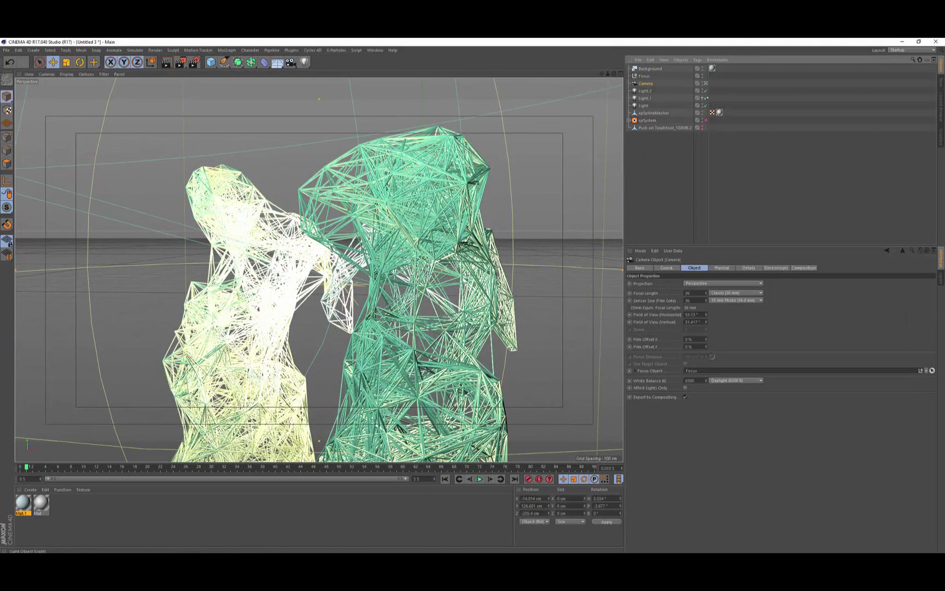
{"action": "left_click", "coordinate": [720, 268]}
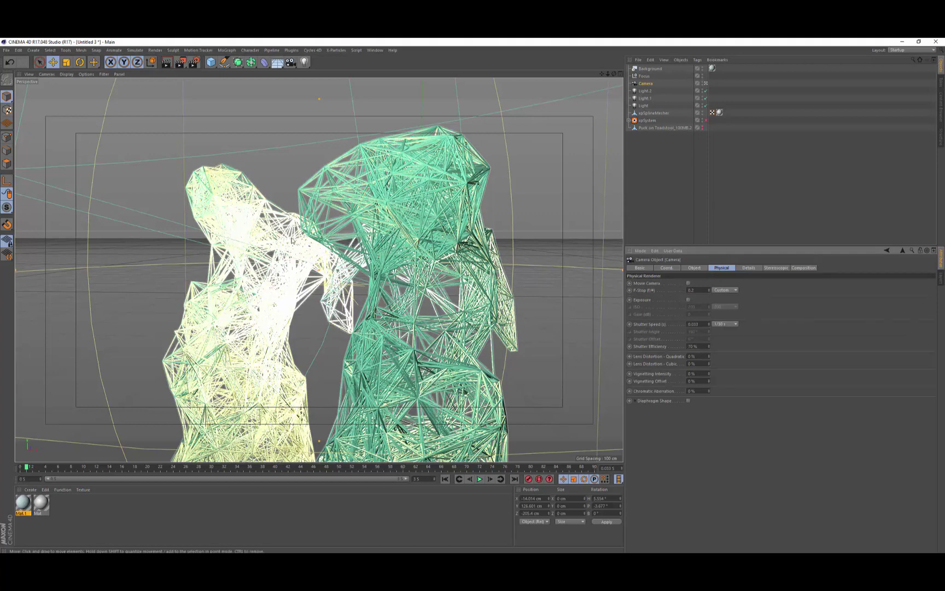
Step: Add the Ambient Occlusion effect to the render settings and start a test render of the view
{"action": "left_click", "coordinate": [193, 62]}
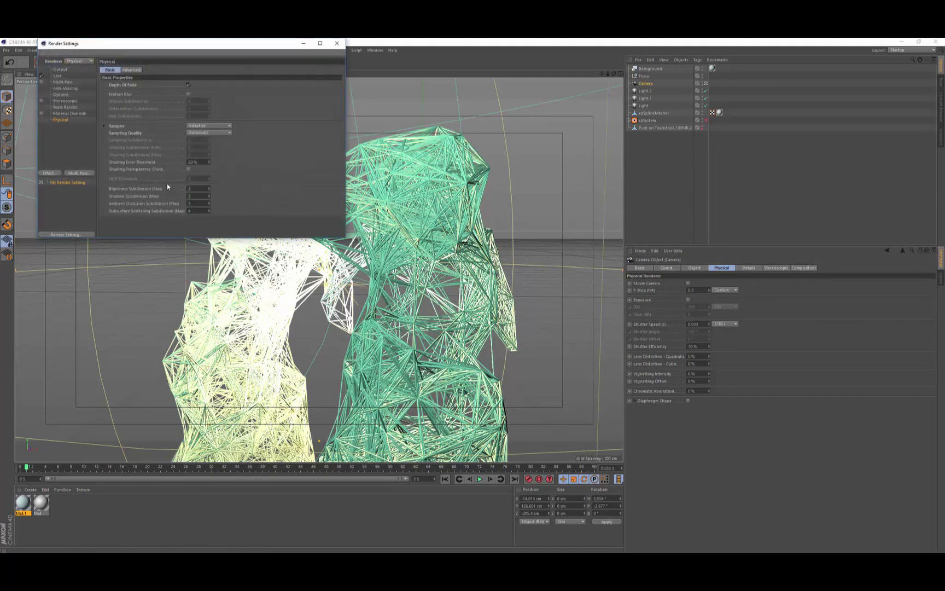
{"action": "left_click", "coordinate": [48, 173]}
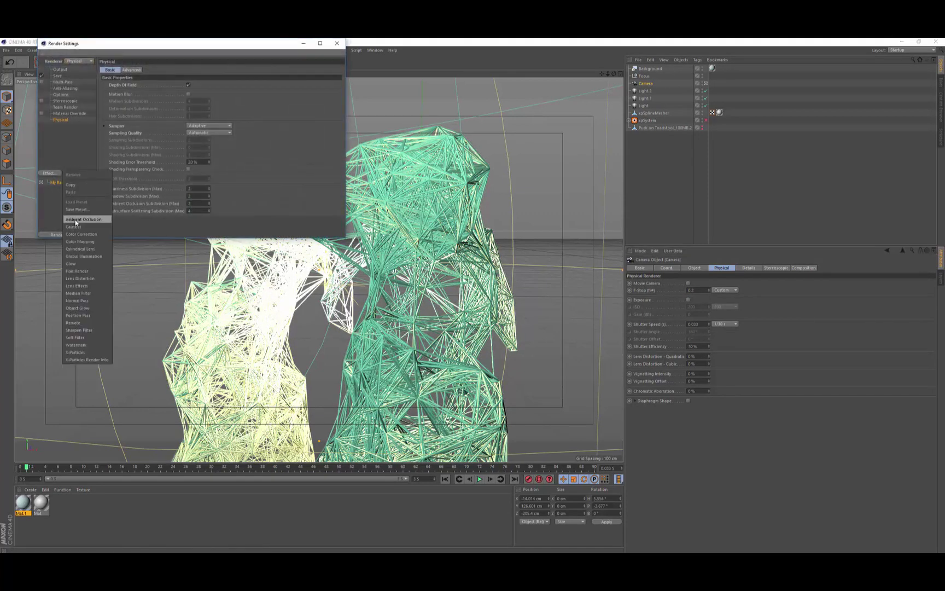
{"action": "left_click", "coordinate": [76, 220]}
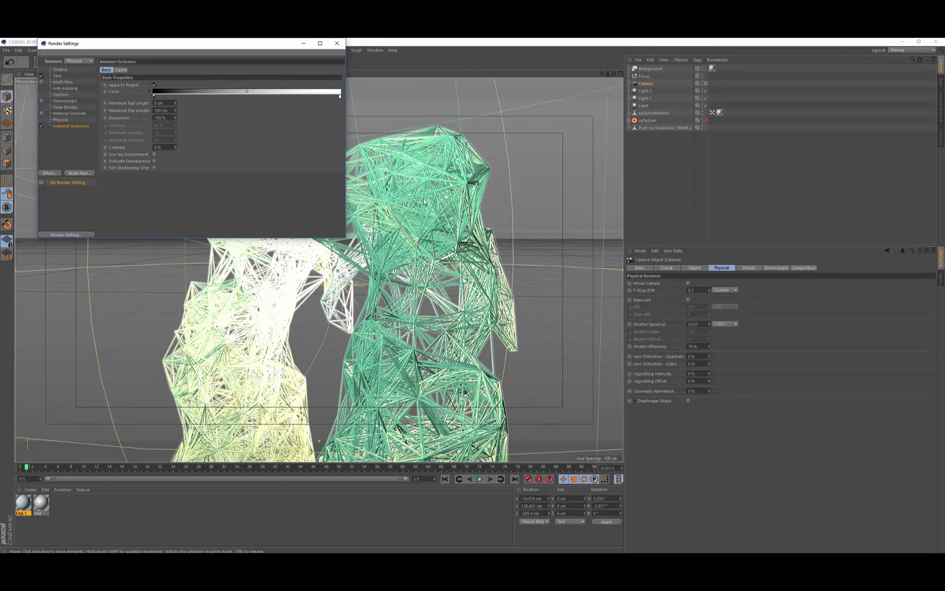
{"action": "left_click", "coordinate": [336, 44]}
{"action": "left_click", "coordinate": [170, 66]}
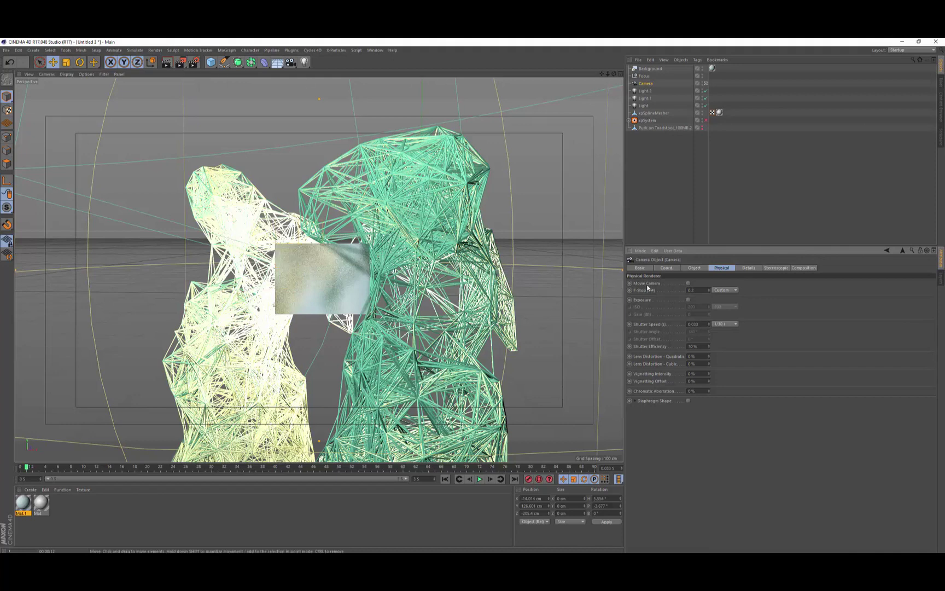
Step: Set the camera's F-Stop to 1.1 and render the view again
{"action": "left_click_drag", "start_coordinate": [695, 290], "coordinate": [667, 297]}
{"action": "type", "text": "1"}
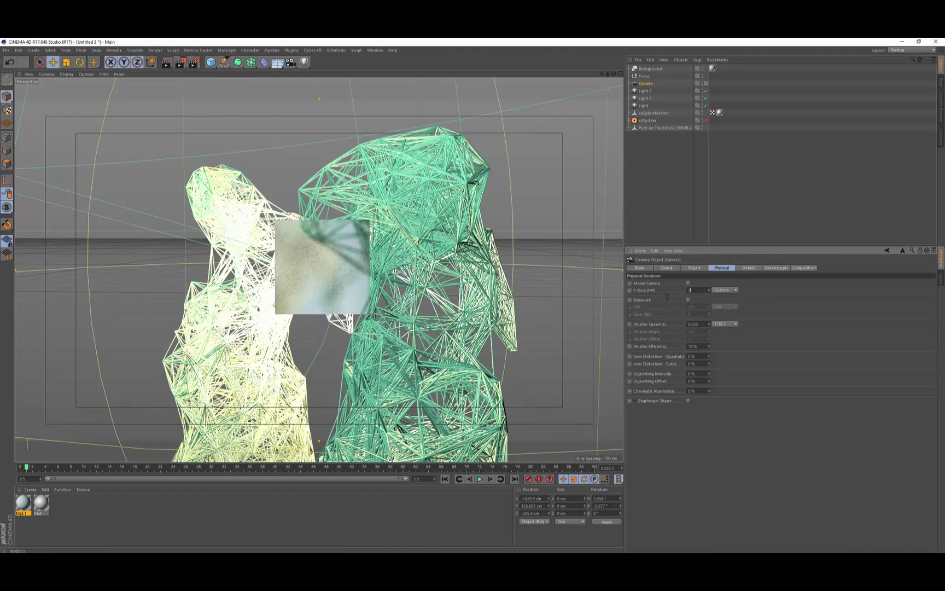
{"action": "type", "text": ".1"}
{"action": "key", "text": "Return"}
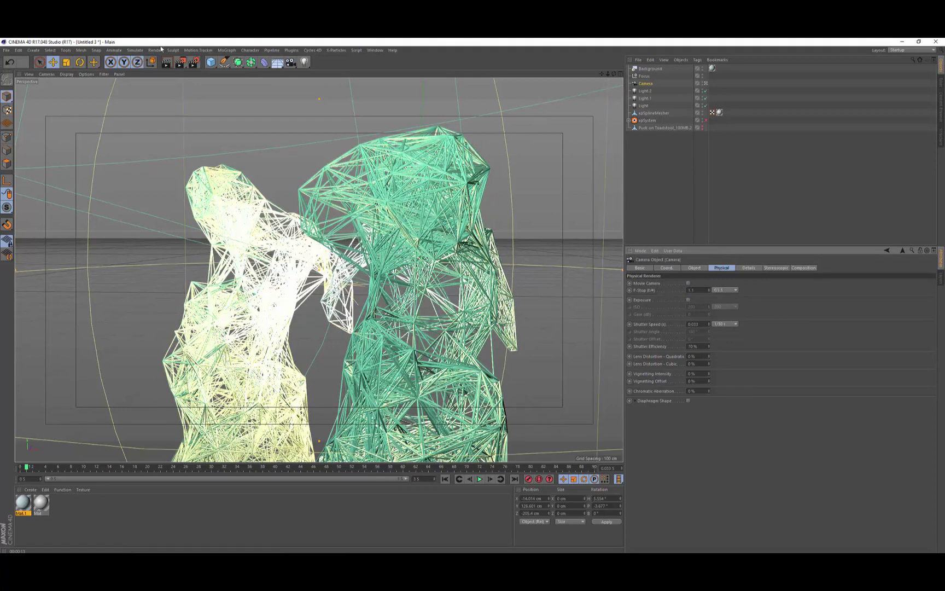
{"action": "left_click", "coordinate": [167, 62]}
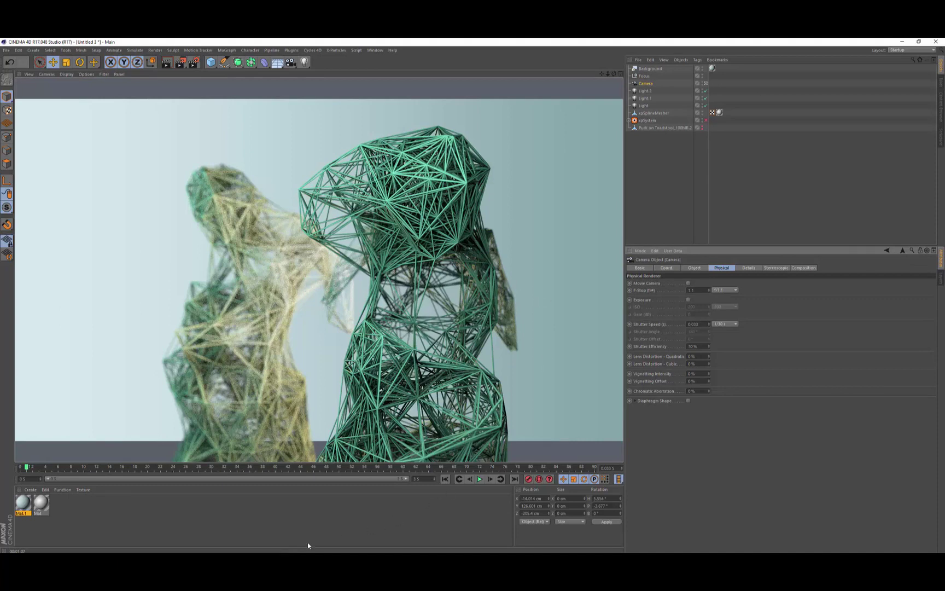
Step: Switch to the ENTAGMA reference video and play it from the beginning
{"action": "key", "text": "alt+Tab"}
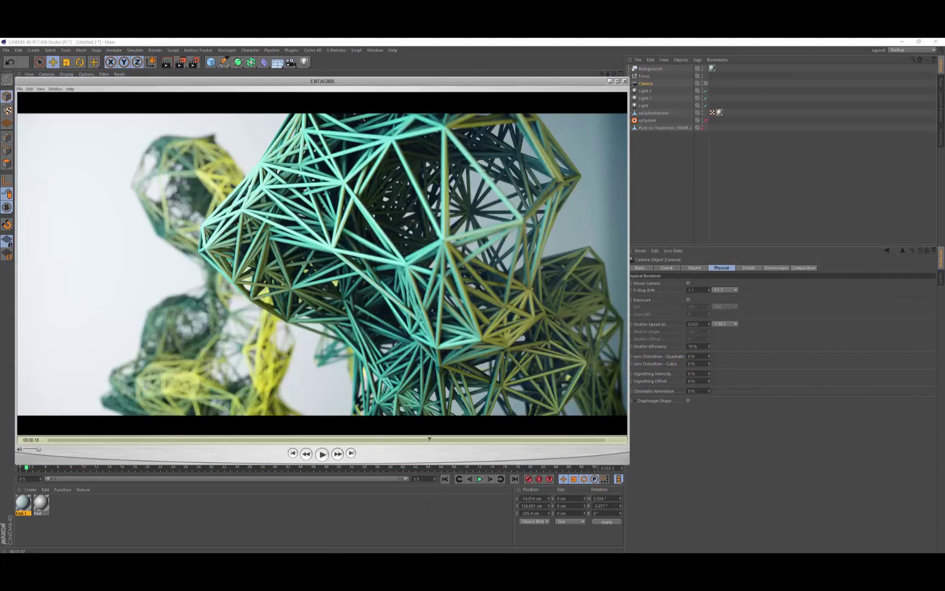
{"action": "left_click_drag", "start_coordinate": [302, 441], "coordinate": [10, 454]}
{"action": "left_click", "coordinate": [322, 454]}
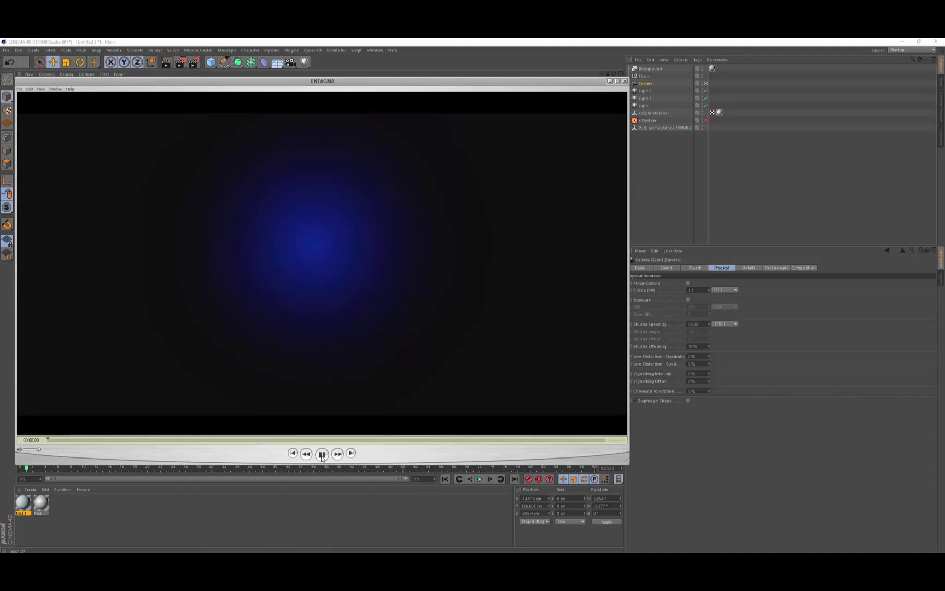